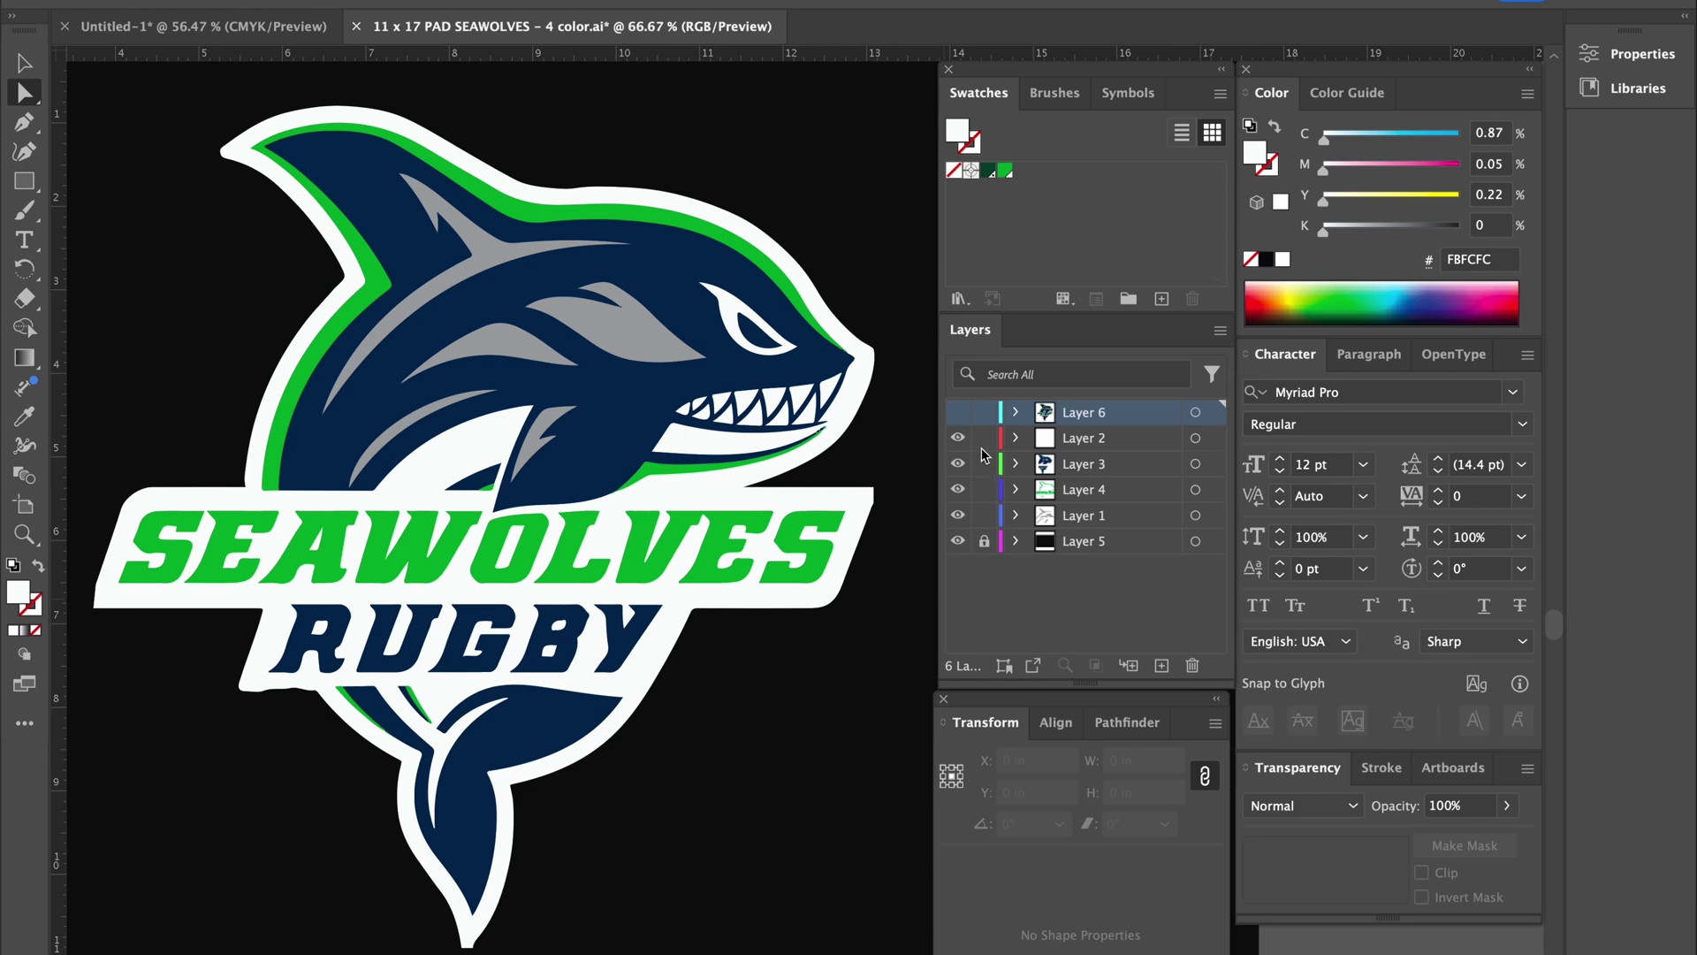
Preview the embroidered texture over the logo, then glance at the embroidery plugin page in the browser.
{"action": "left_click", "coordinate": [955, 422]}
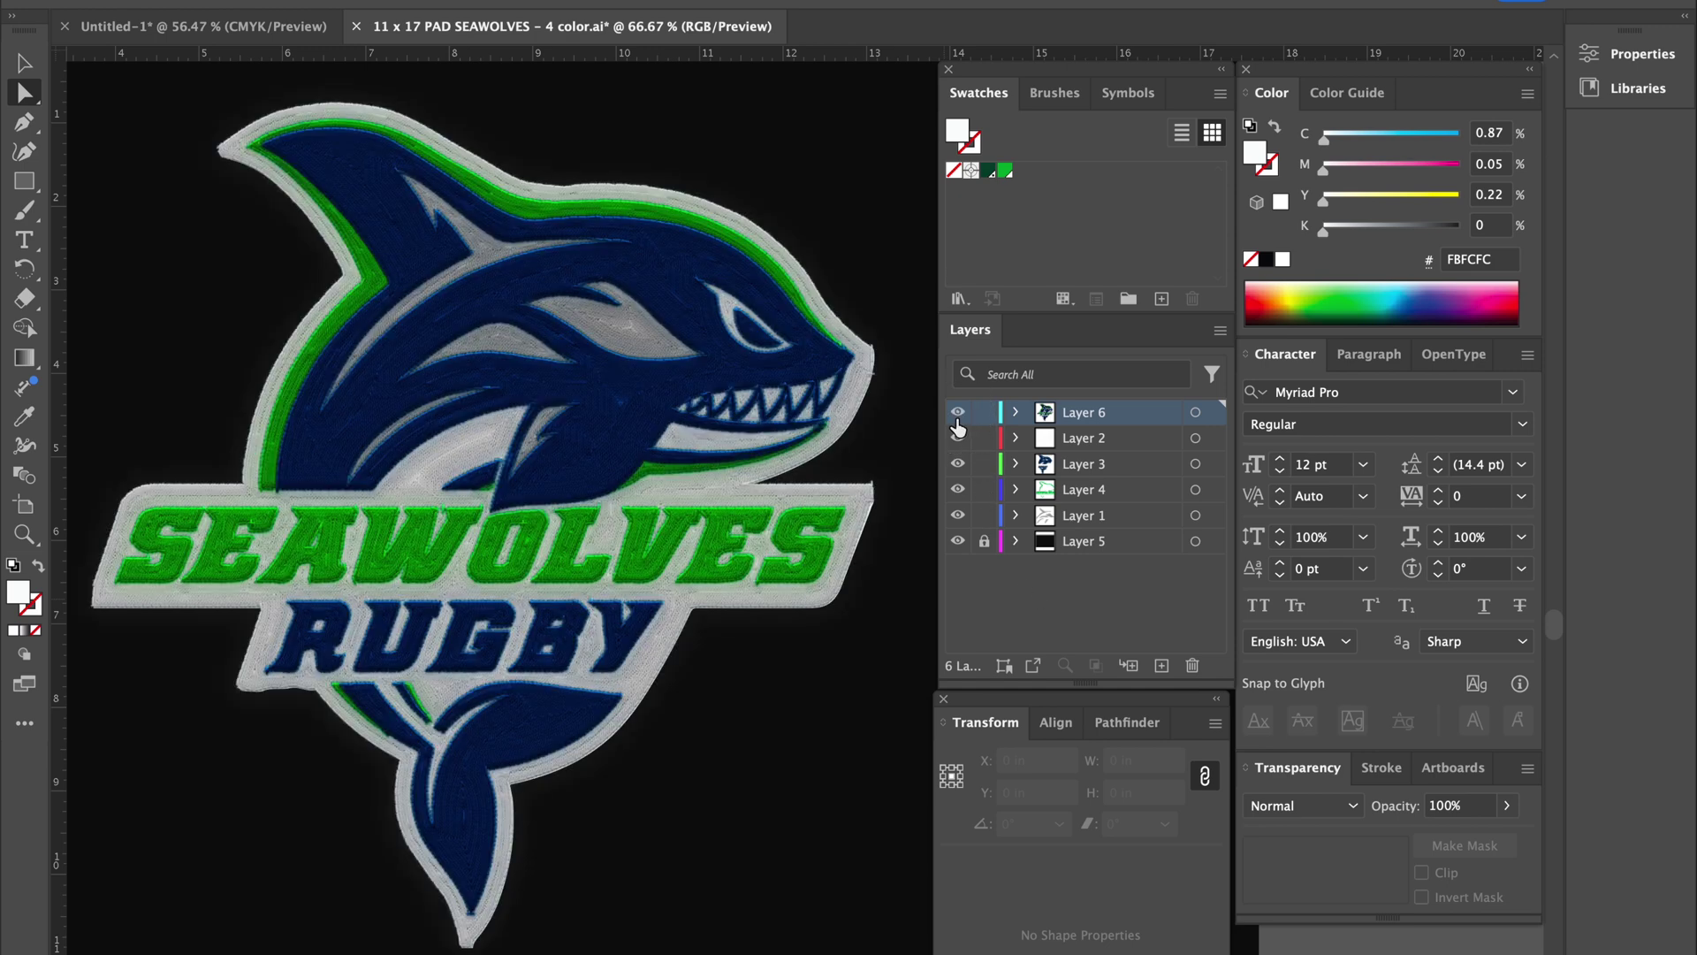
{"action": "left_click", "coordinate": [958, 413]}
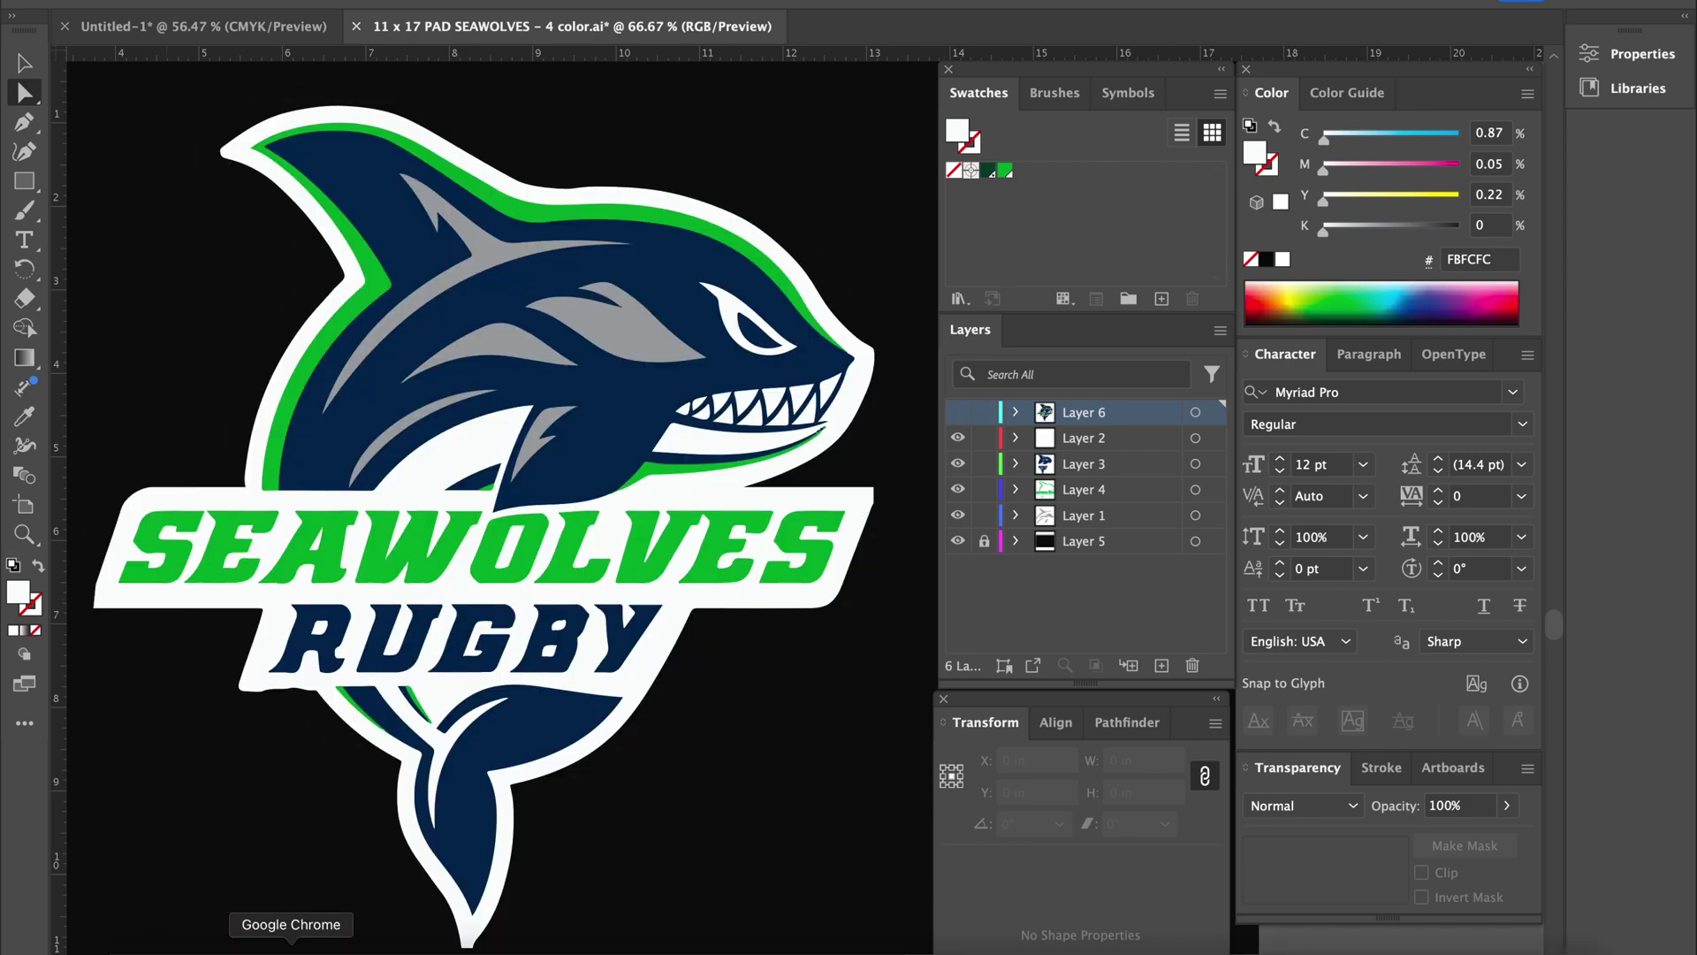
{"action": "left_click", "coordinate": [291, 947]}
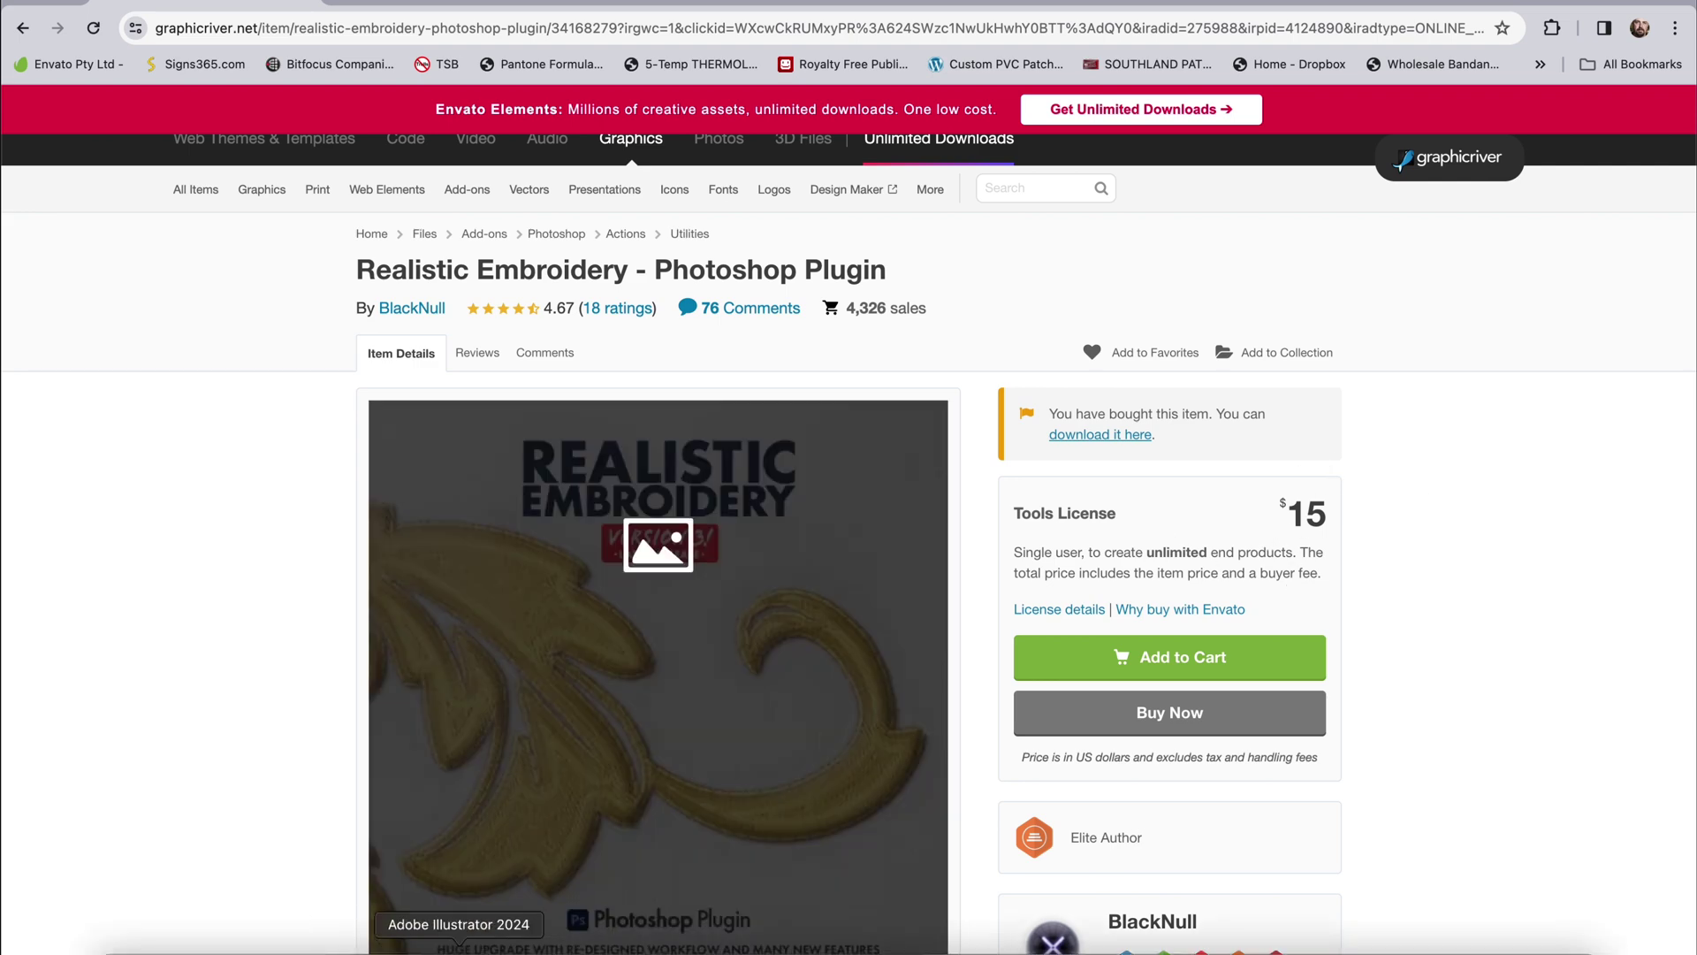
{"action": "left_click", "coordinate": [459, 944]}
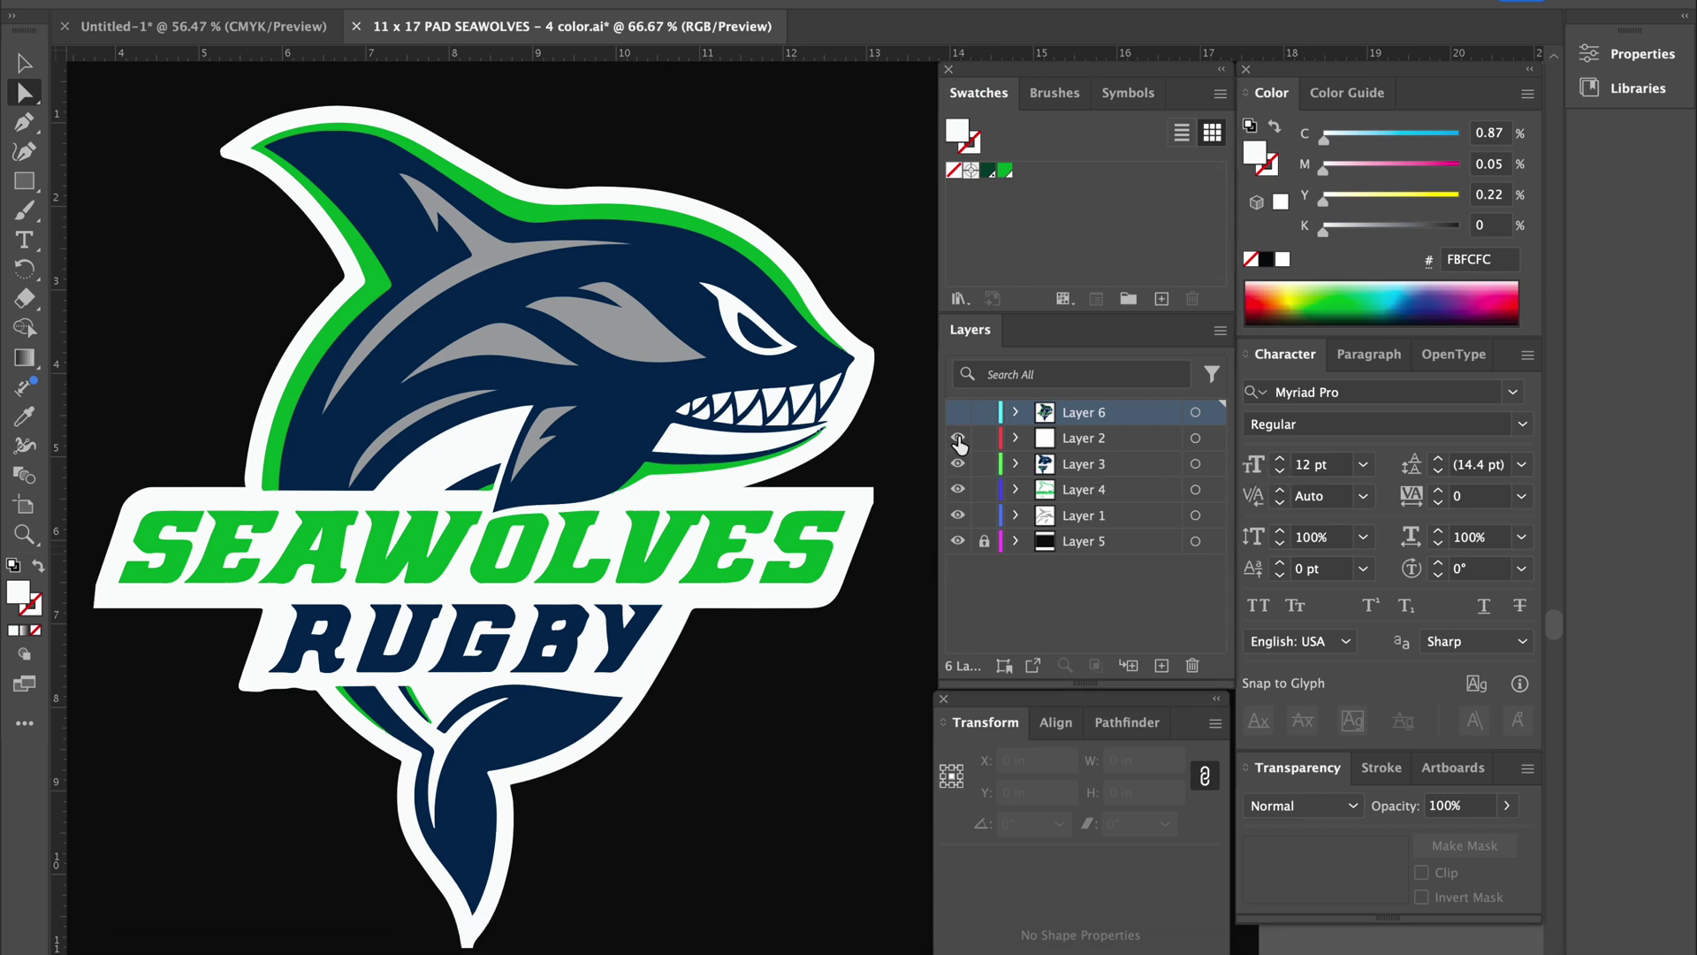
Check the white, navy, green and grey layers, lock the black background, and select all artwork.
{"action": "left_click", "coordinate": [958, 440]}
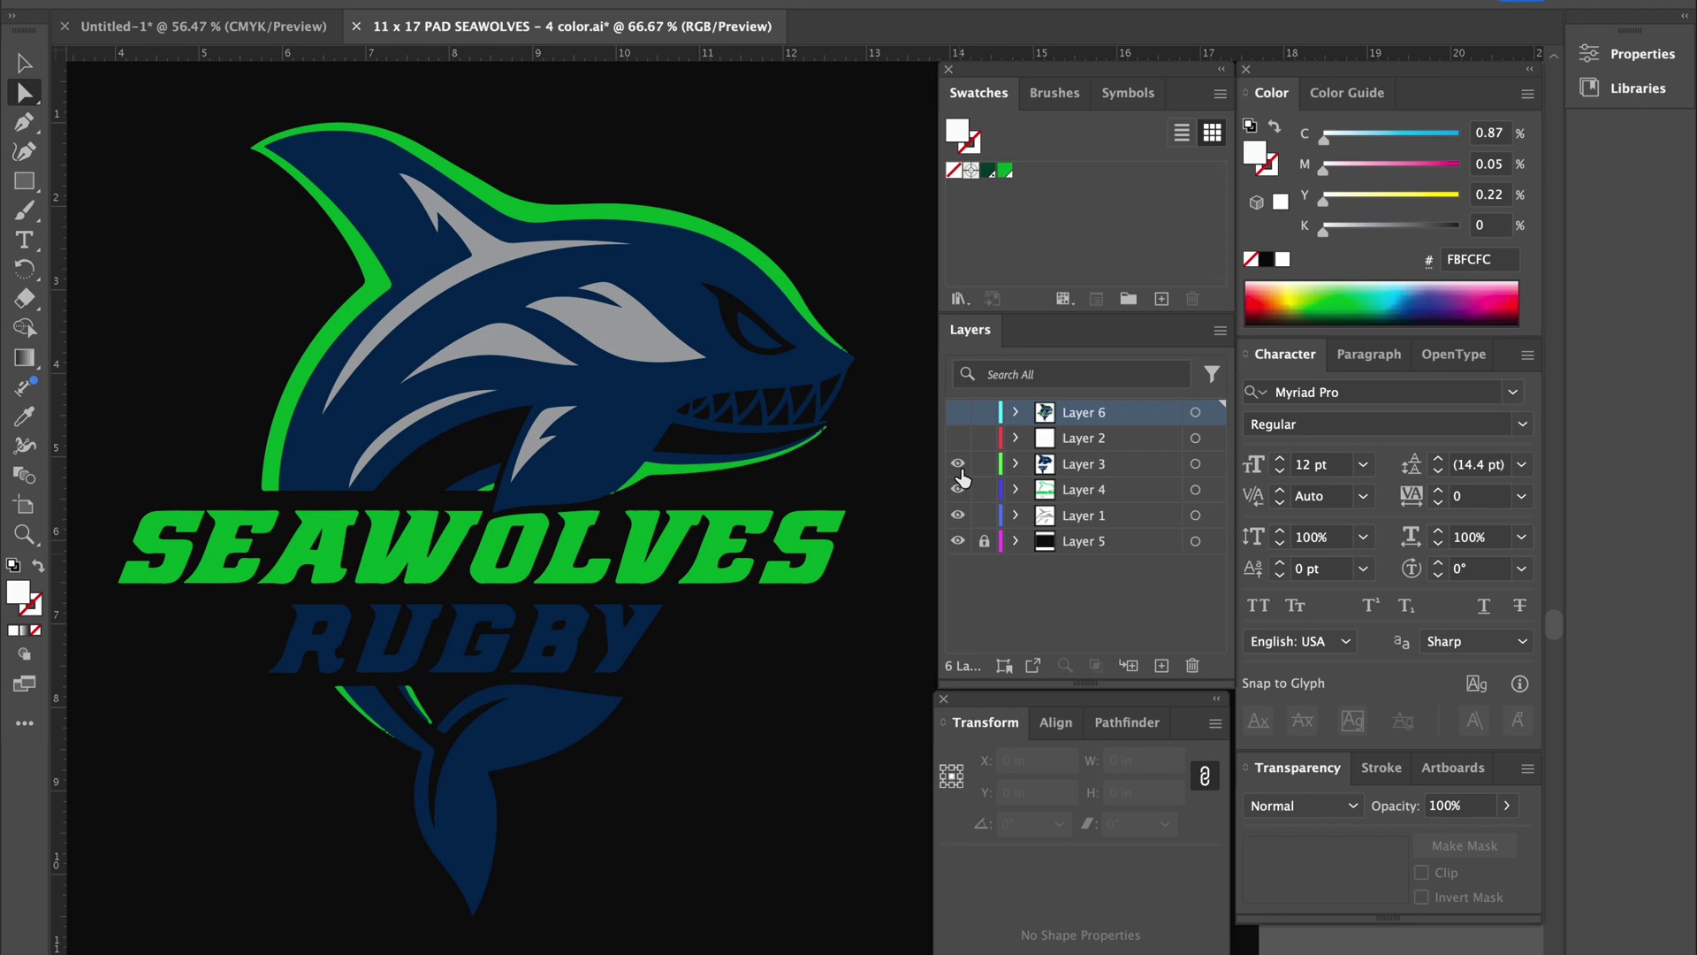
{"action": "left_click", "coordinate": [958, 463]}
{"action": "left_click", "coordinate": [958, 489]}
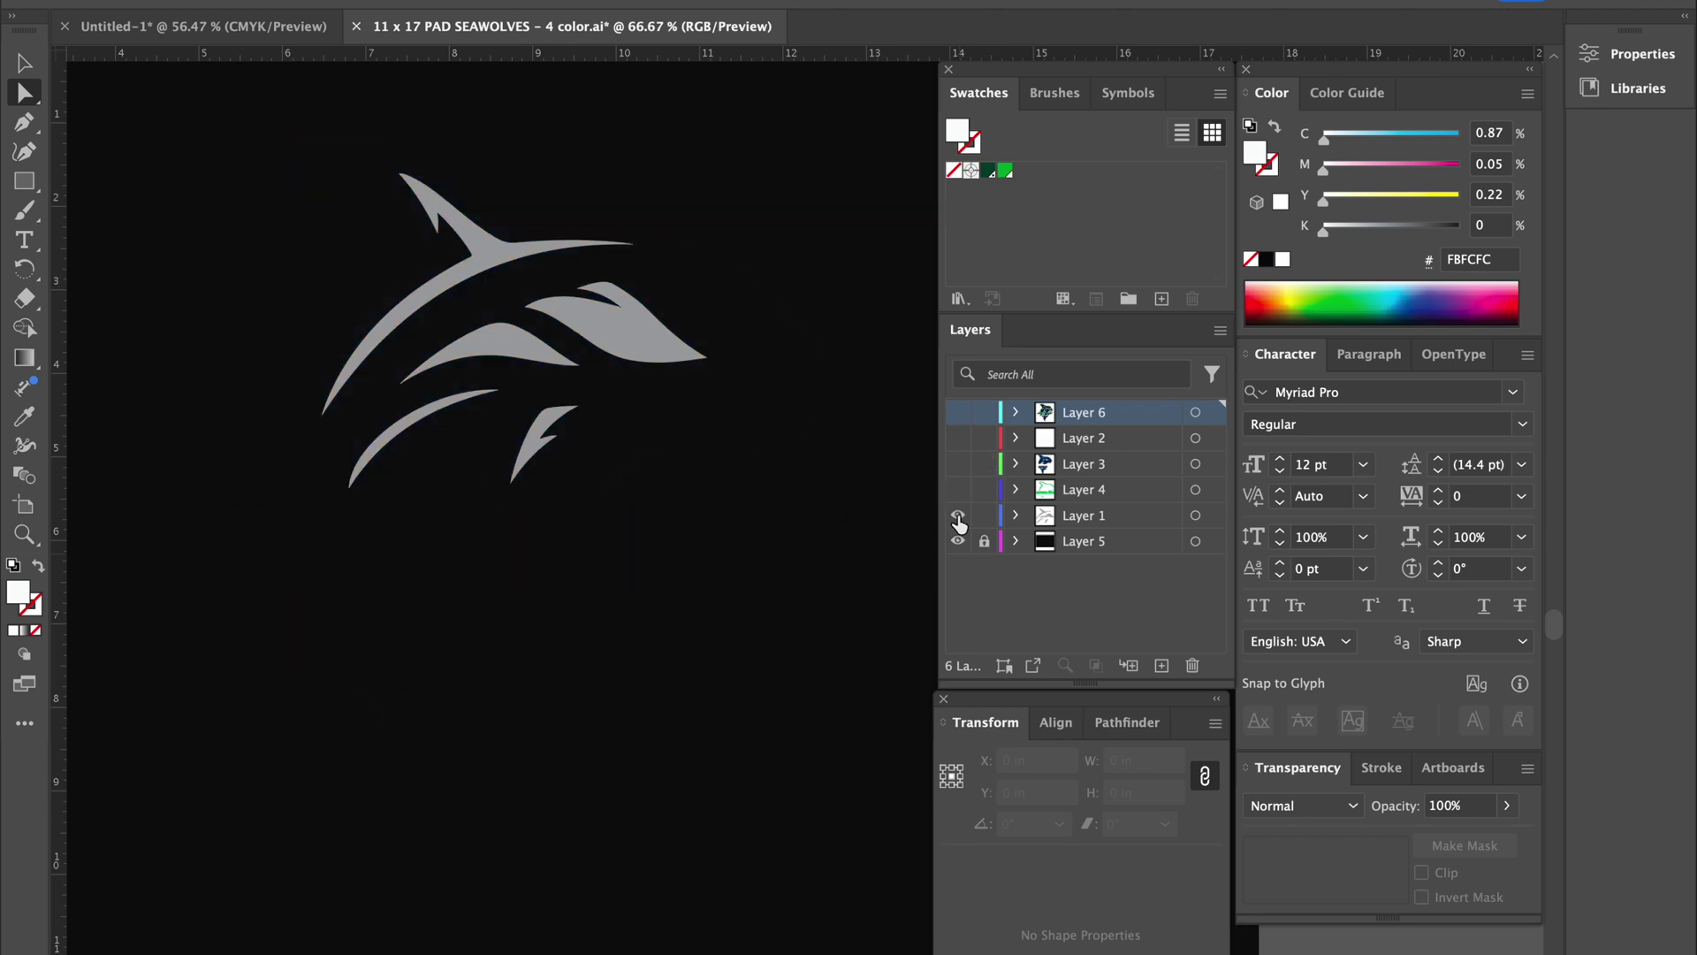
{"action": "left_click", "coordinate": [958, 515]}
{"action": "left_click", "coordinate": [958, 515]}
{"action": "left_click", "coordinate": [958, 491]}
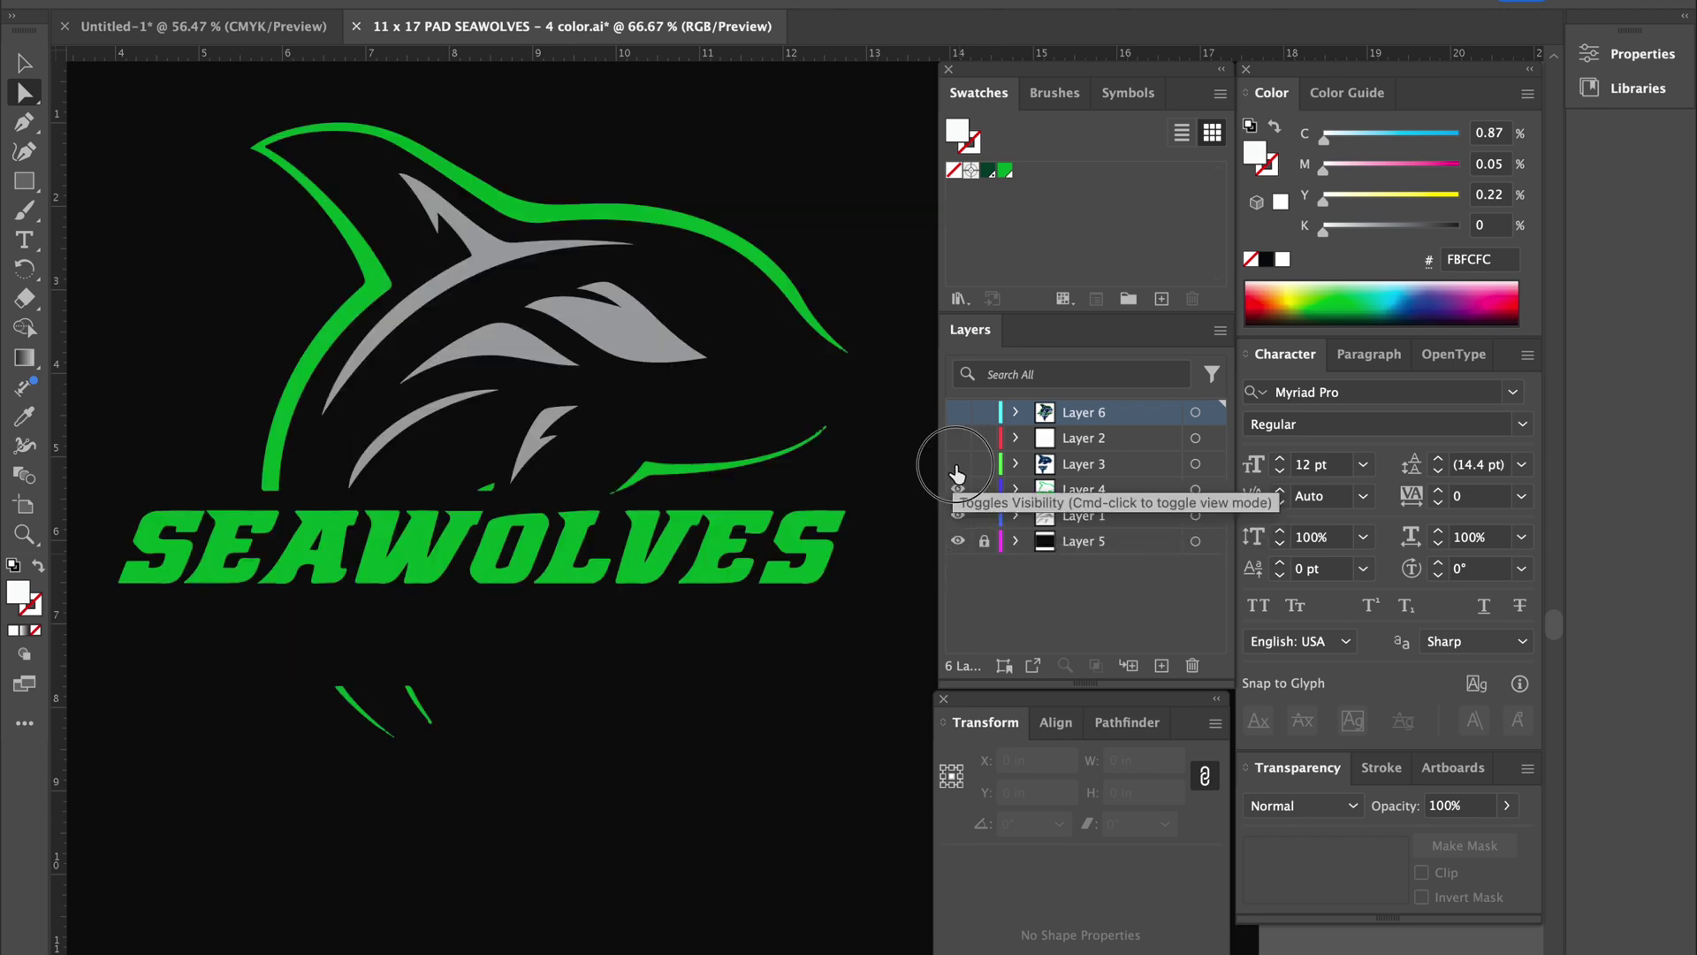
{"action": "left_click", "coordinate": [958, 463]}
{"action": "left_click", "coordinate": [958, 437]}
{"action": "left_click", "coordinate": [983, 540]}
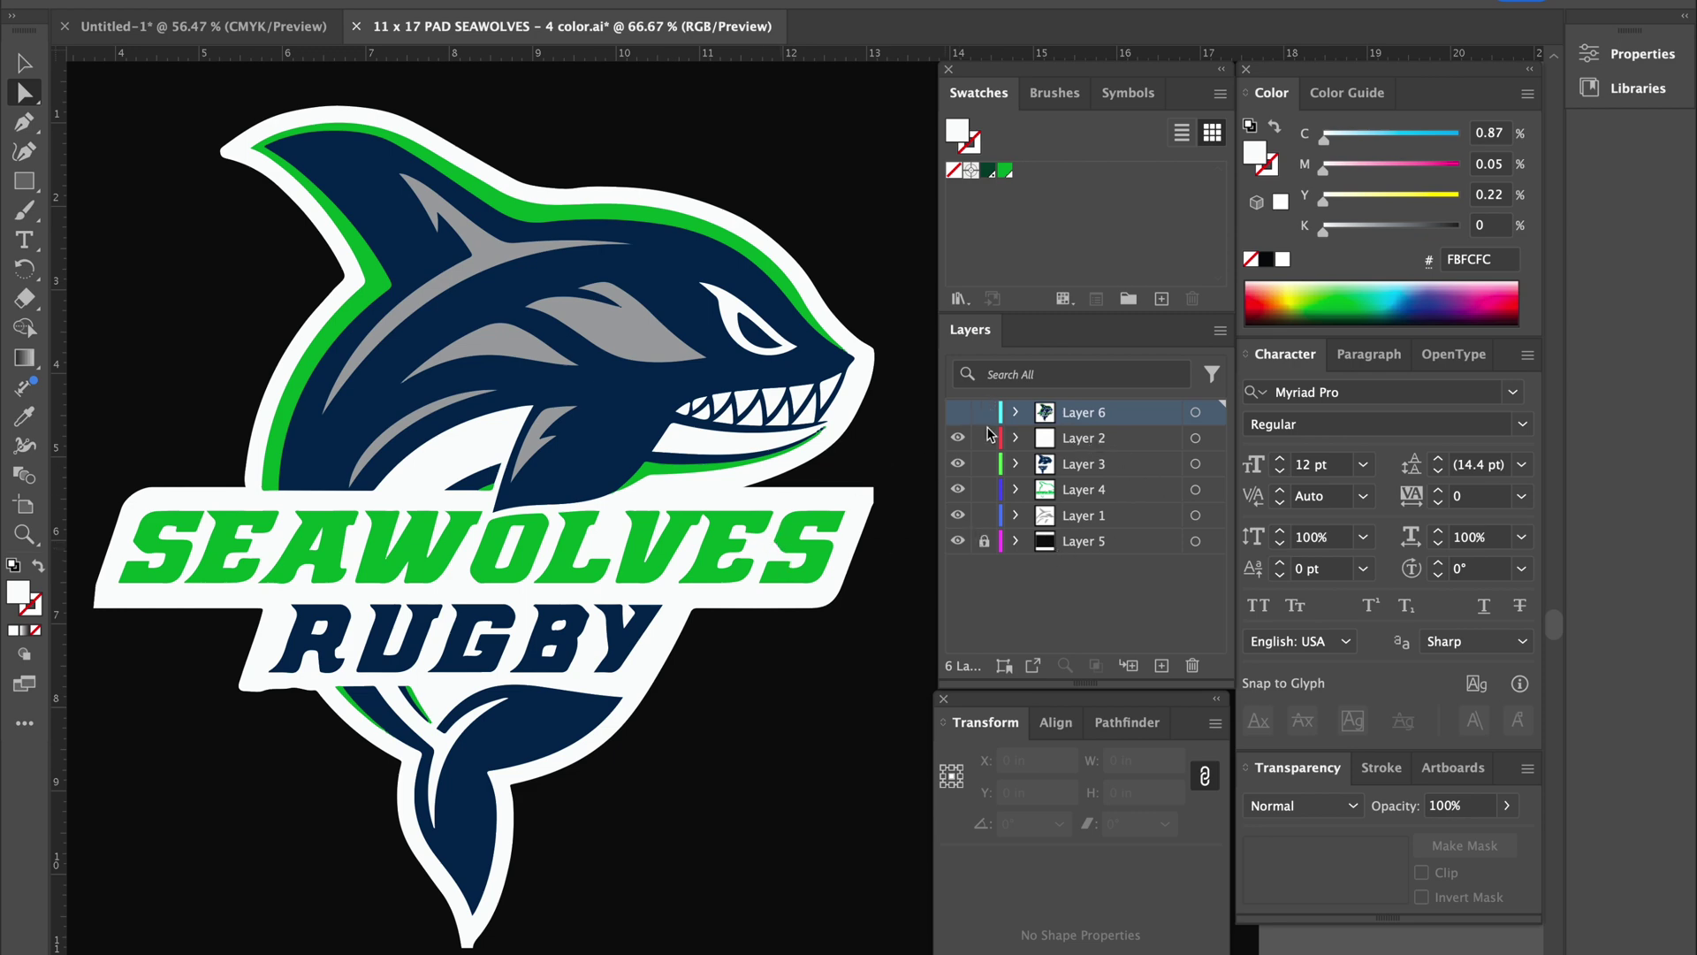
{"action": "key", "text": "ctrl+a"}
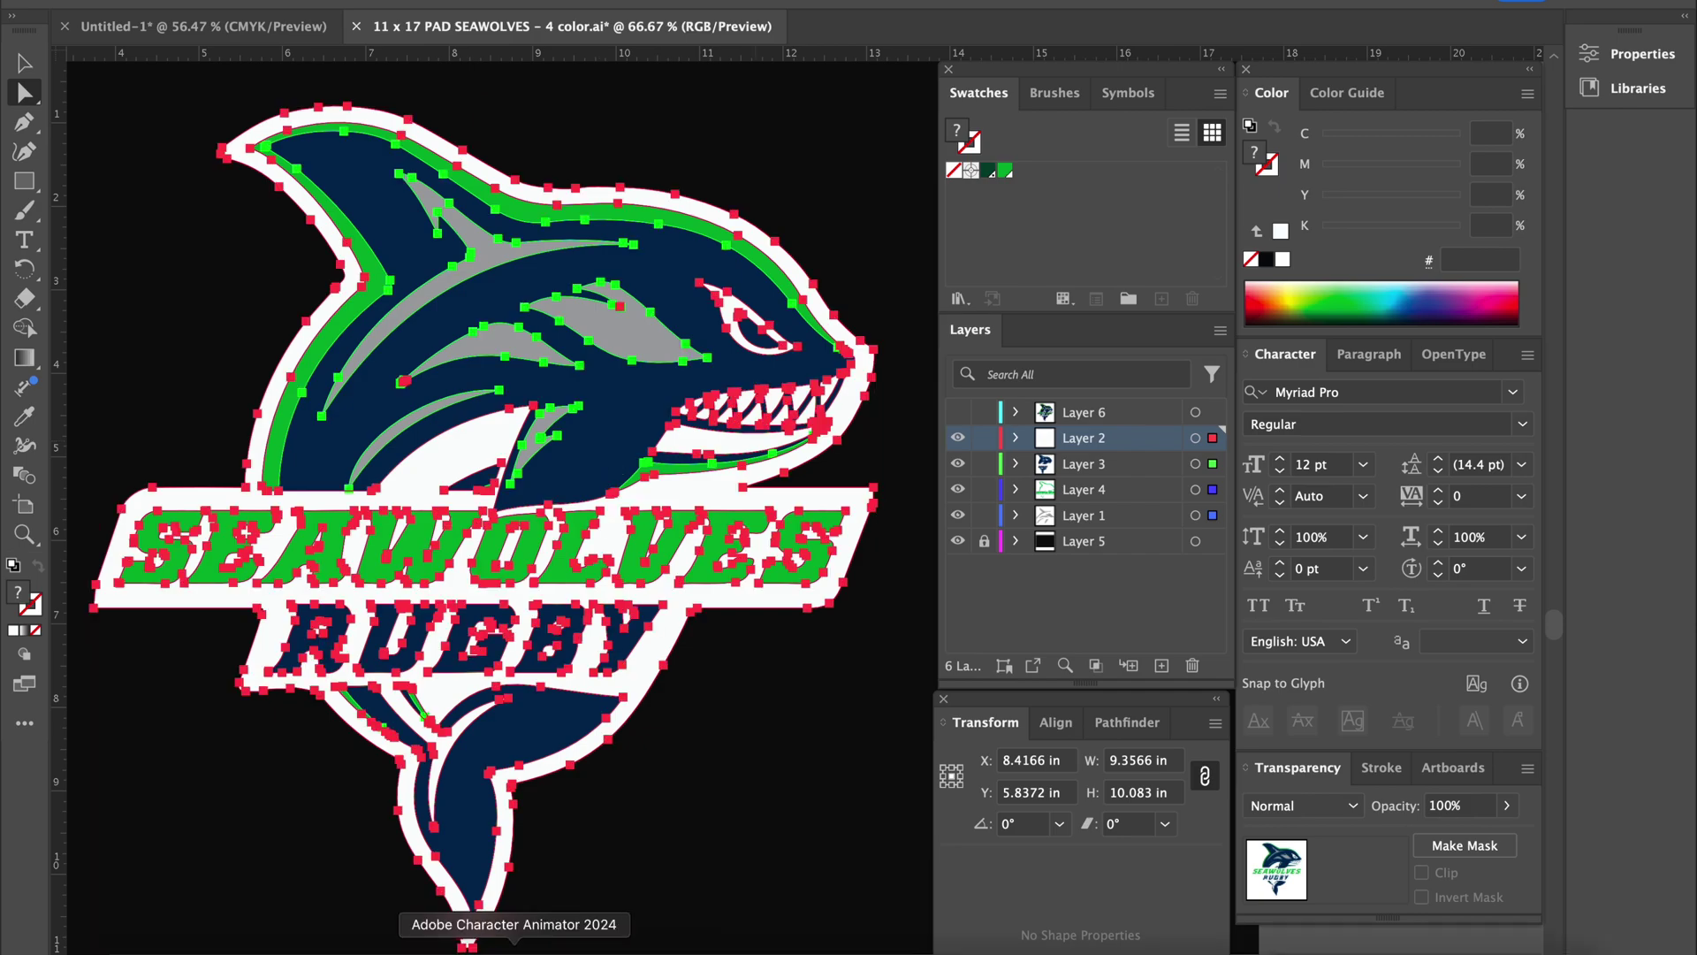
Create a new Photoshop document in inches: width 10, height 11, resolution 300.
{"action": "left_click", "coordinate": [438, 952]}
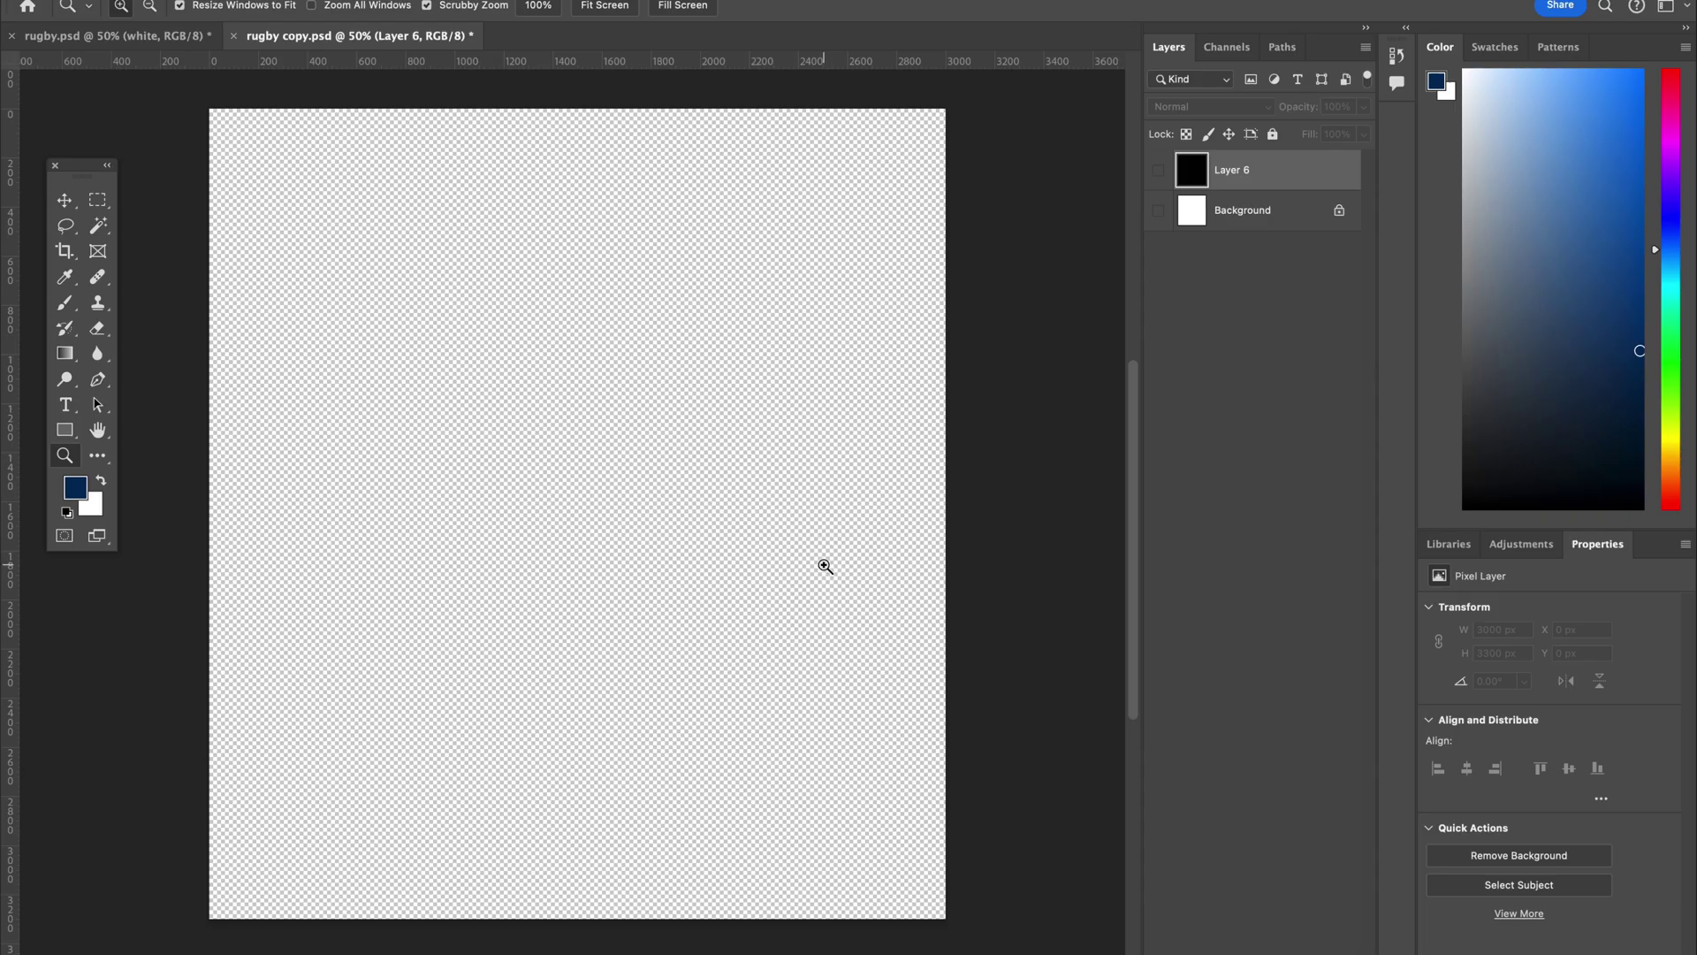
{"action": "key", "text": "ctrl+n"}
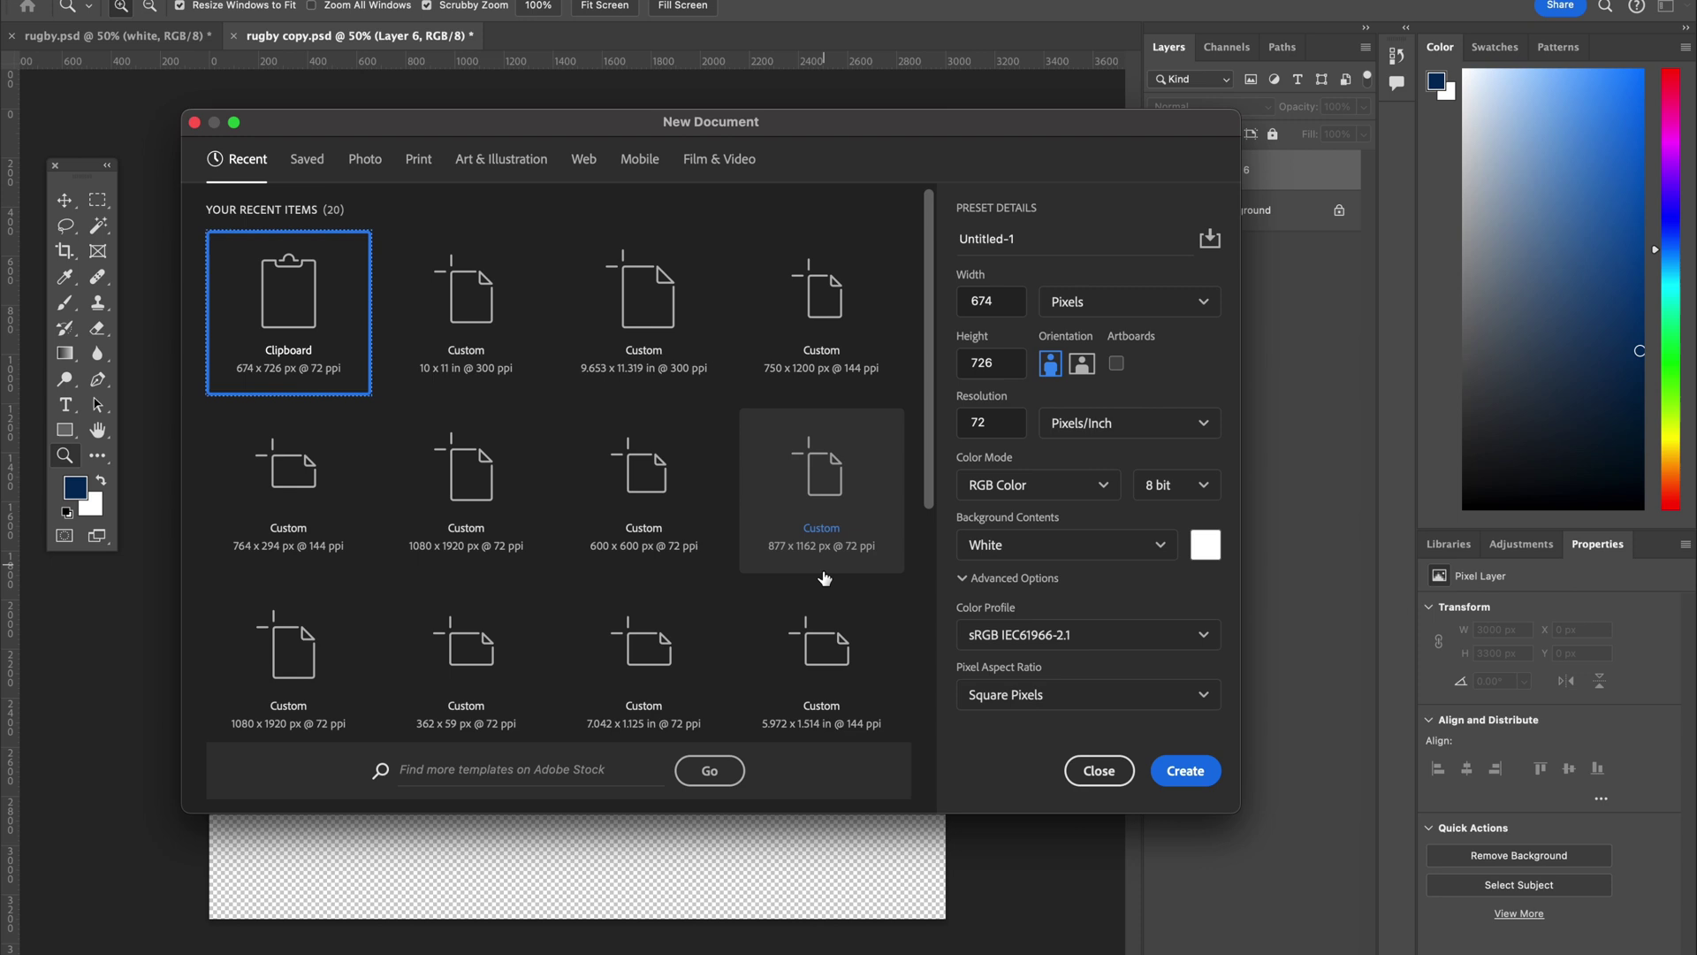
{"action": "left_click", "coordinate": [1136, 314]}
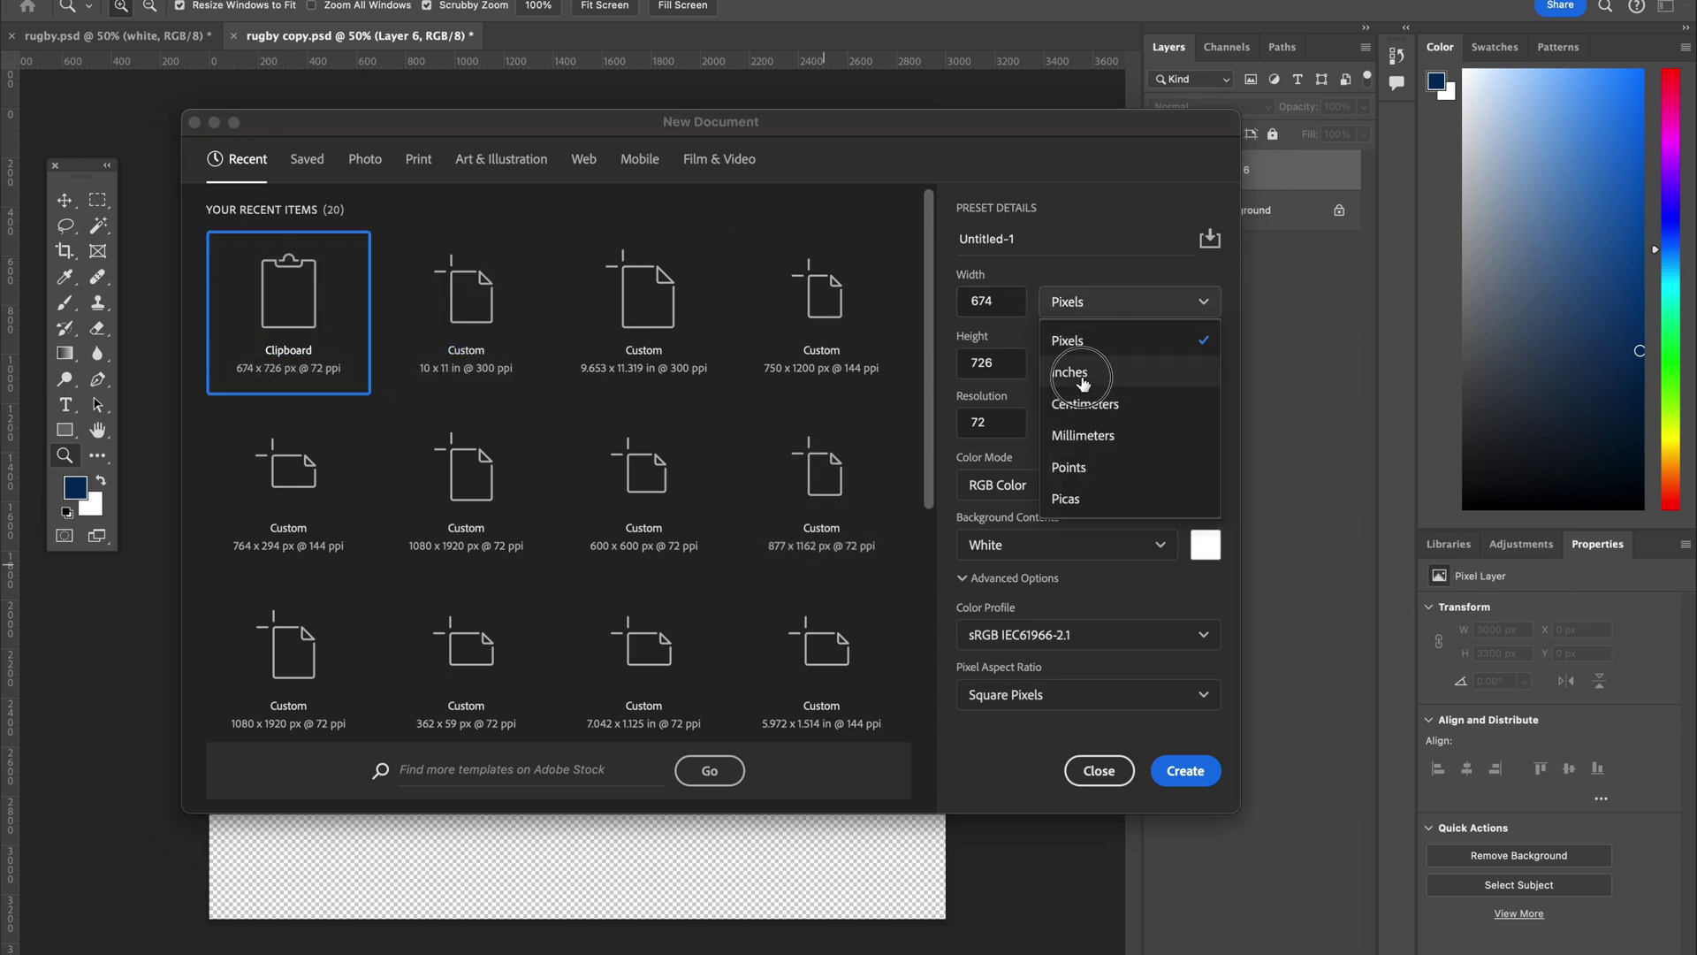
{"action": "left_click", "coordinate": [1083, 381]}
{"action": "double_click", "coordinate": [988, 422]}
{"action": "type", "text": "300"}
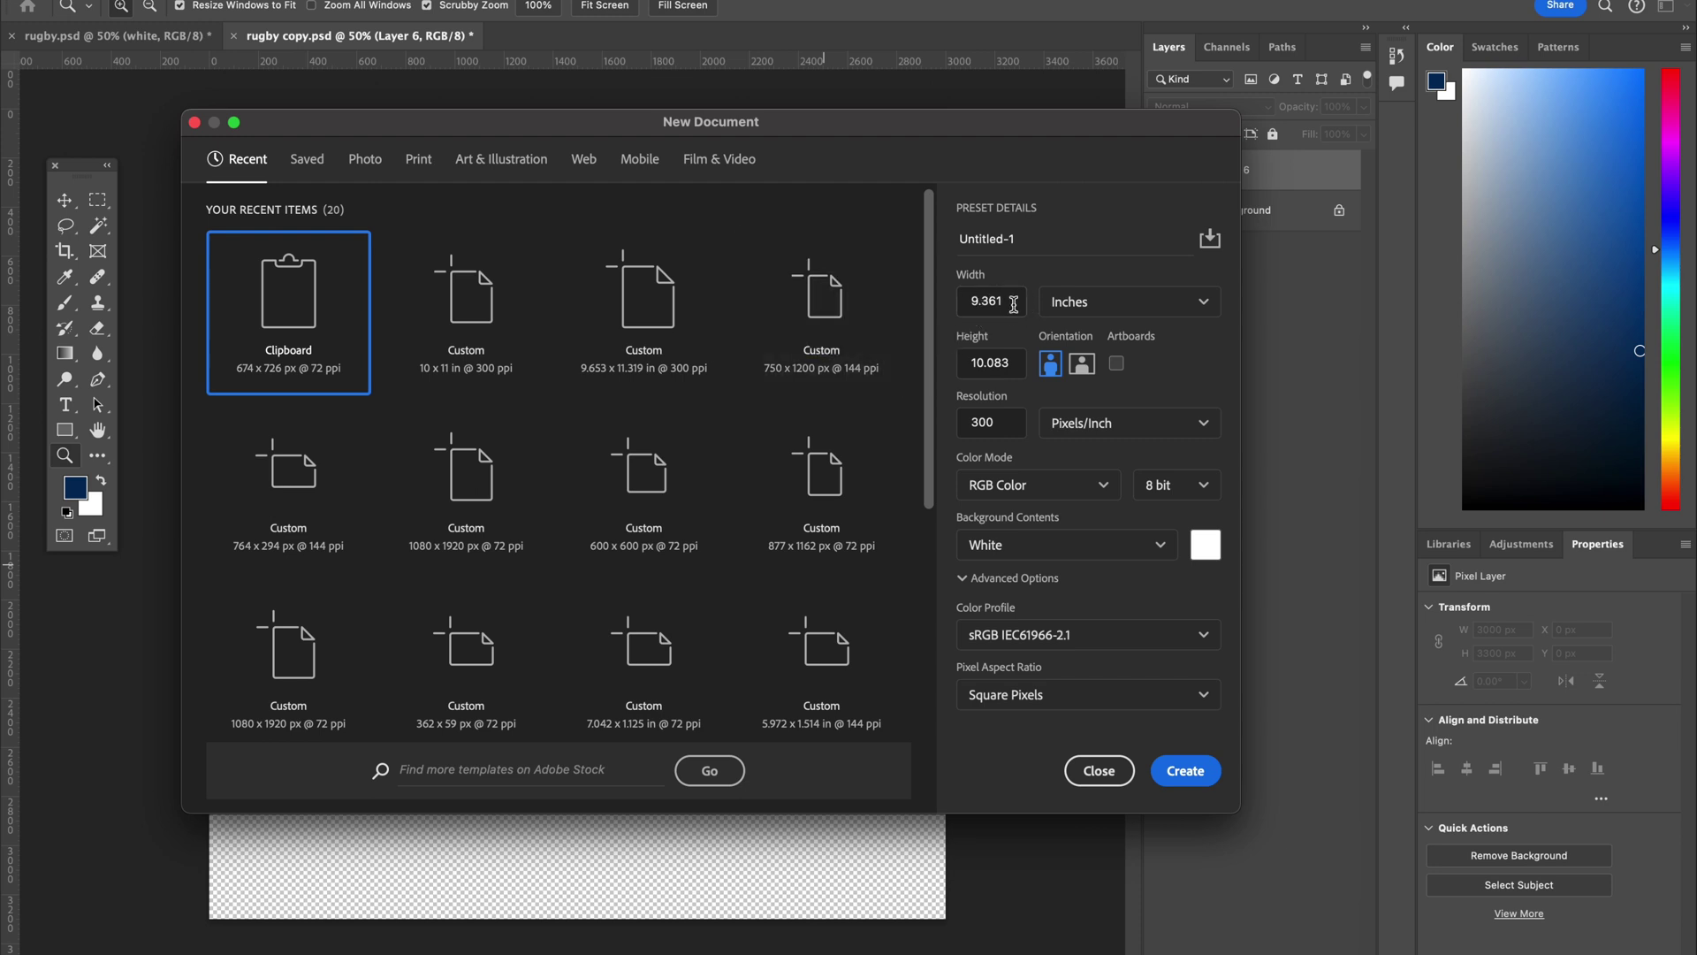
{"action": "double_click", "coordinate": [990, 301]}
{"action": "type", "text": "10"}
{"action": "key", "text": "Tab"}
{"action": "type", "text": "11"}
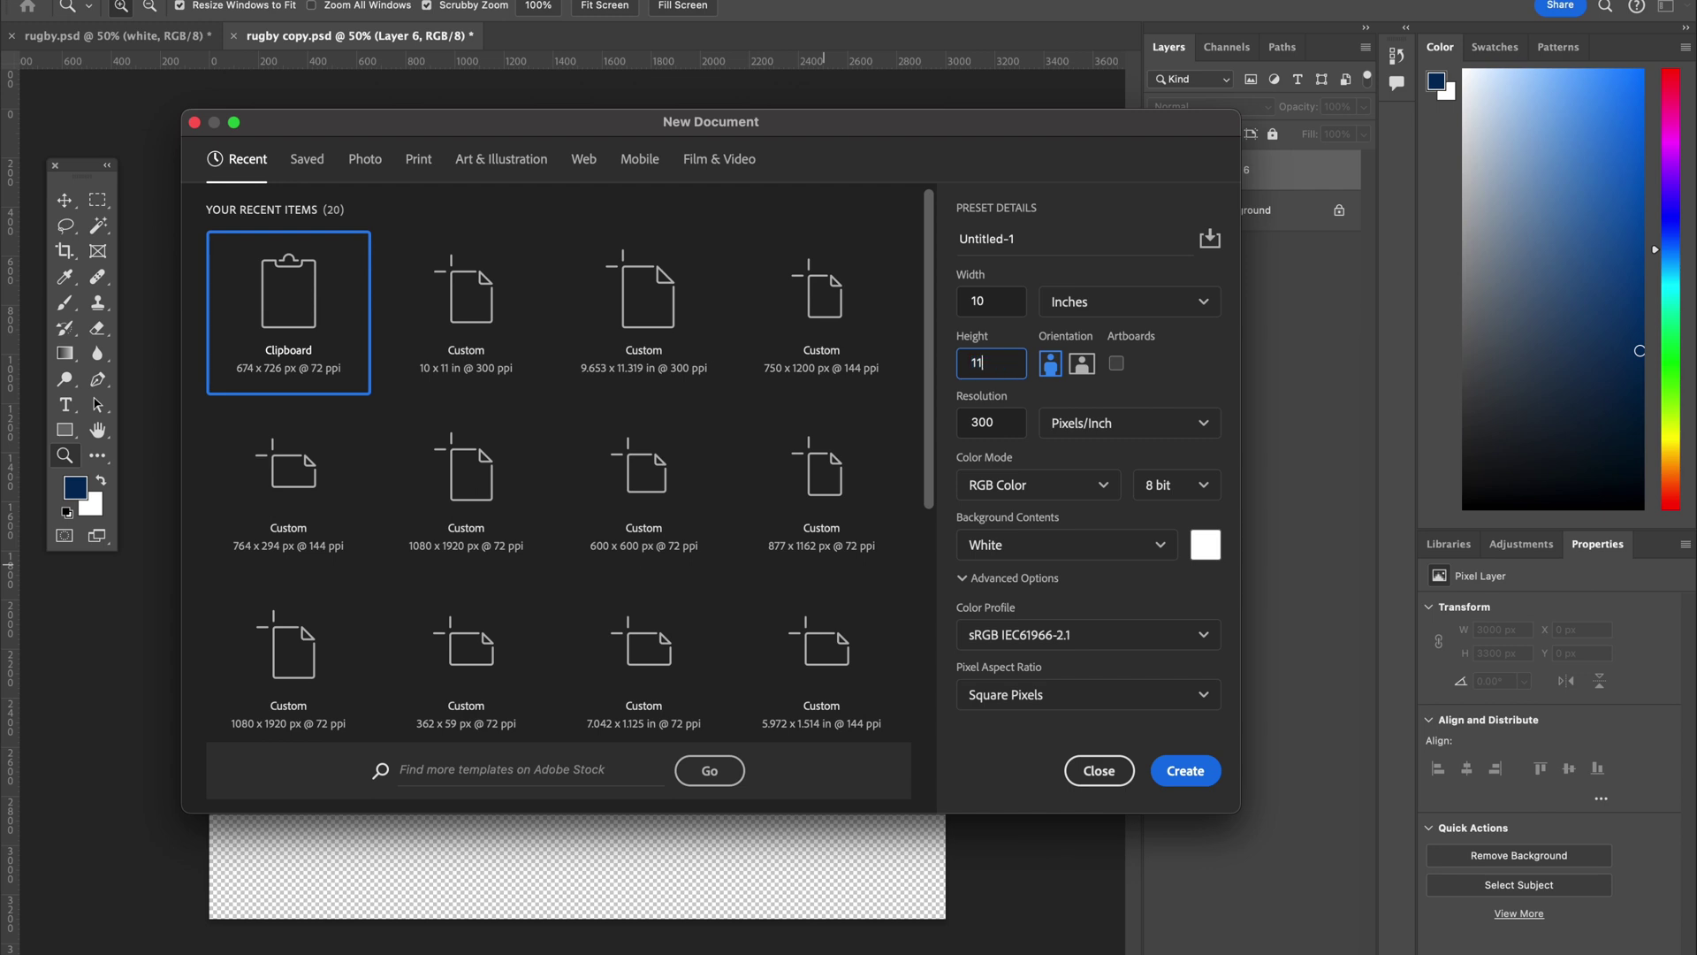
{"action": "left_click", "coordinate": [1178, 779]}
Convert the Background into Layer 0 and hide it to leave a transparent canvas.
{"action": "double_click", "coordinate": [1257, 175]}
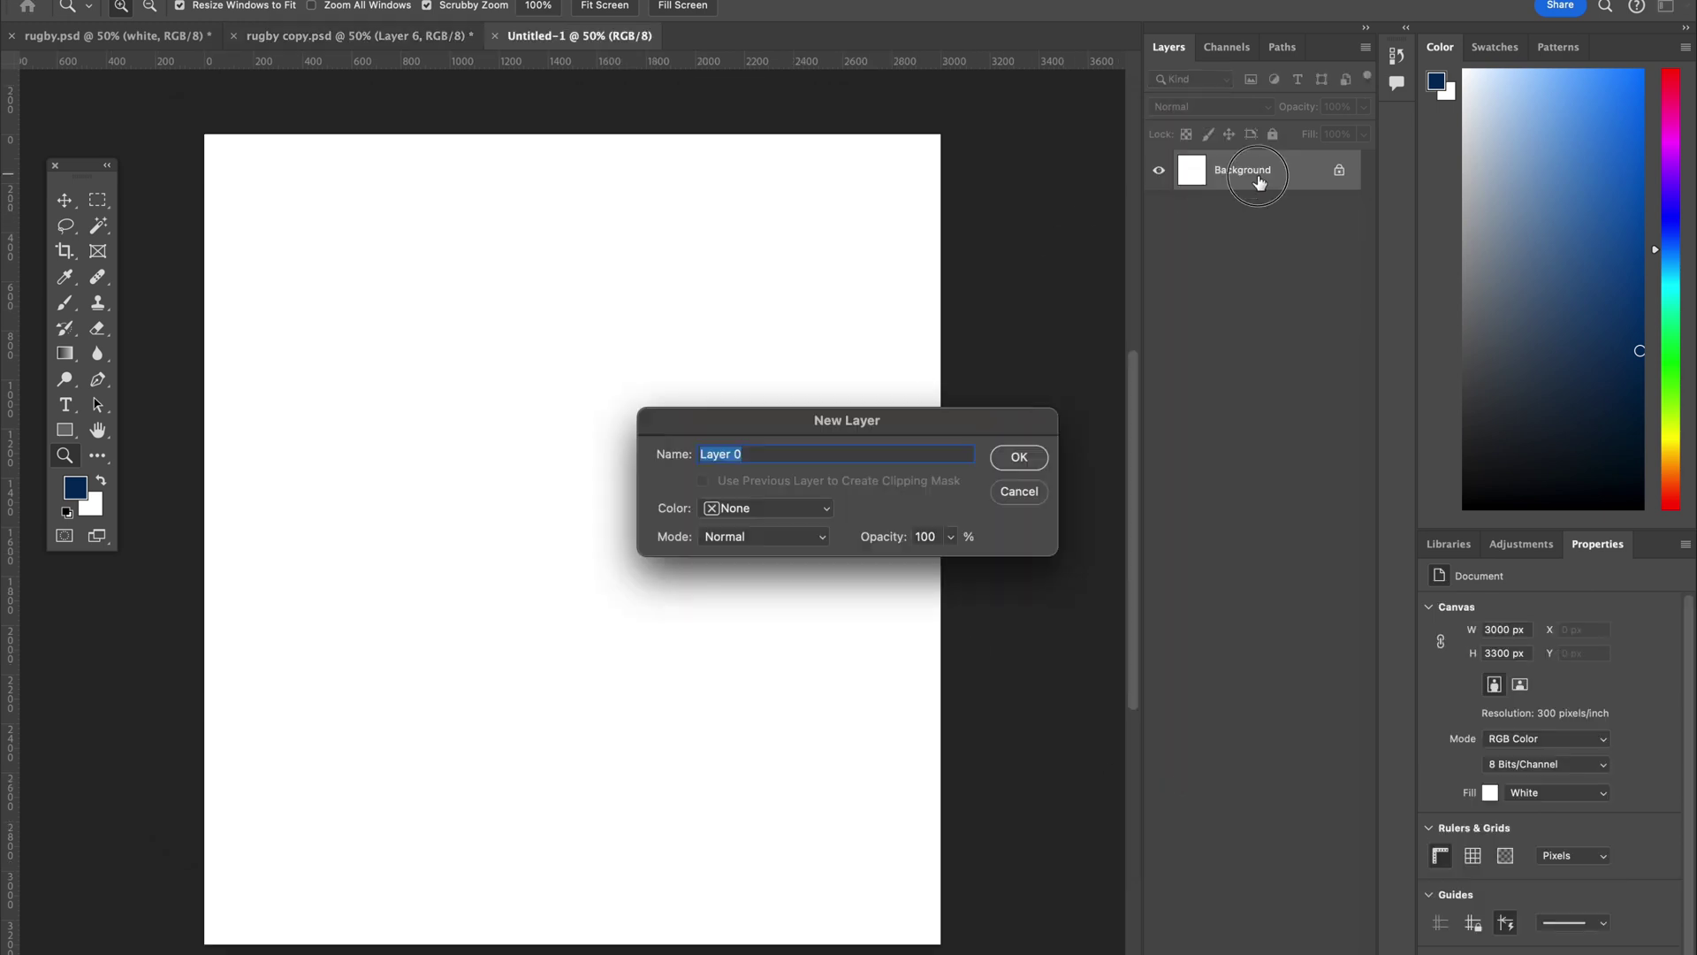
{"action": "left_click", "coordinate": [1019, 457]}
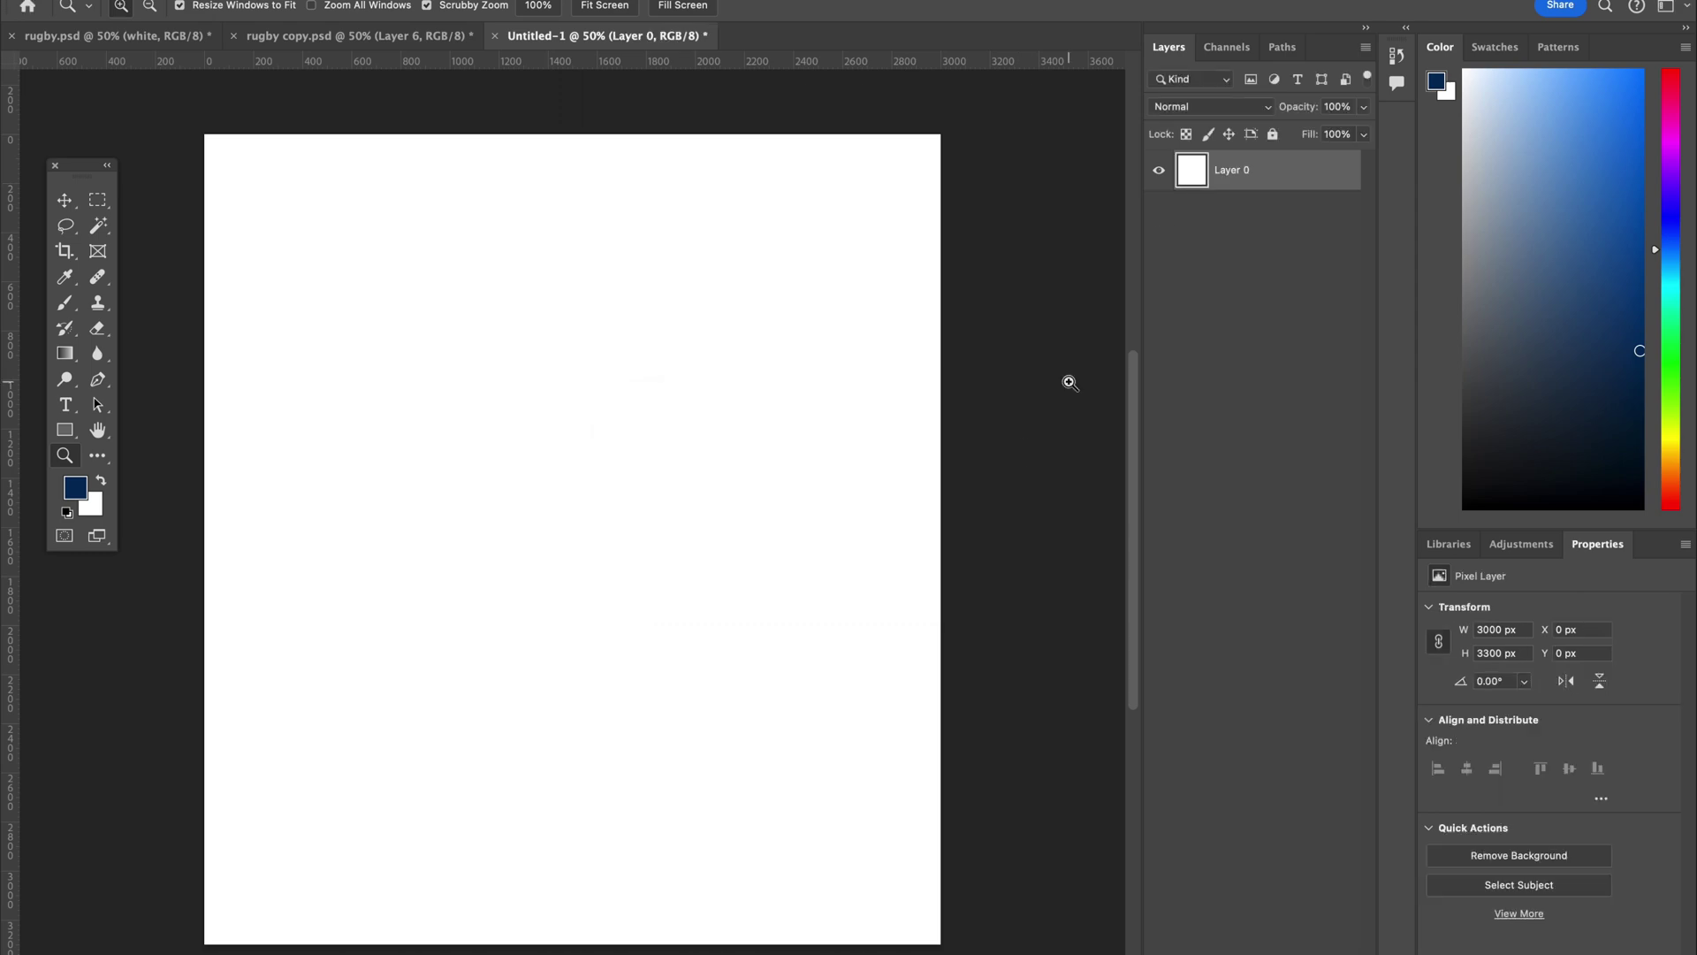
{"action": "left_click", "coordinate": [1158, 169]}
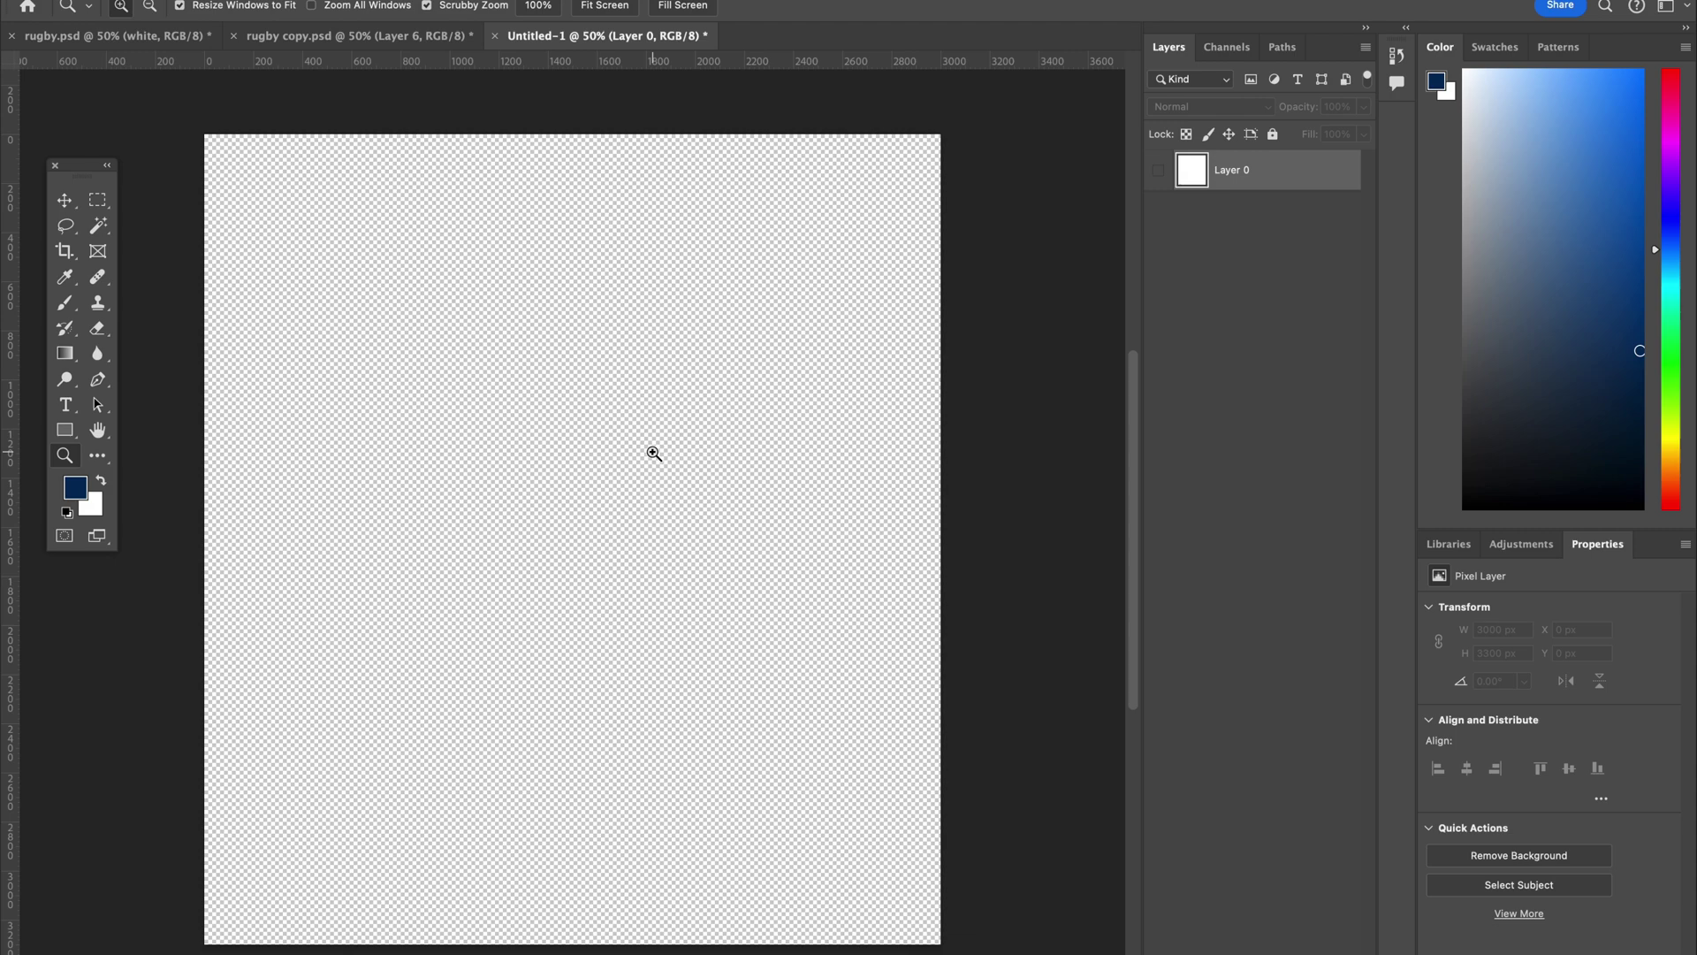
Paste the copied Seawolves logo into the document using Paste As Layers.
{"action": "key", "text": "super+v"}
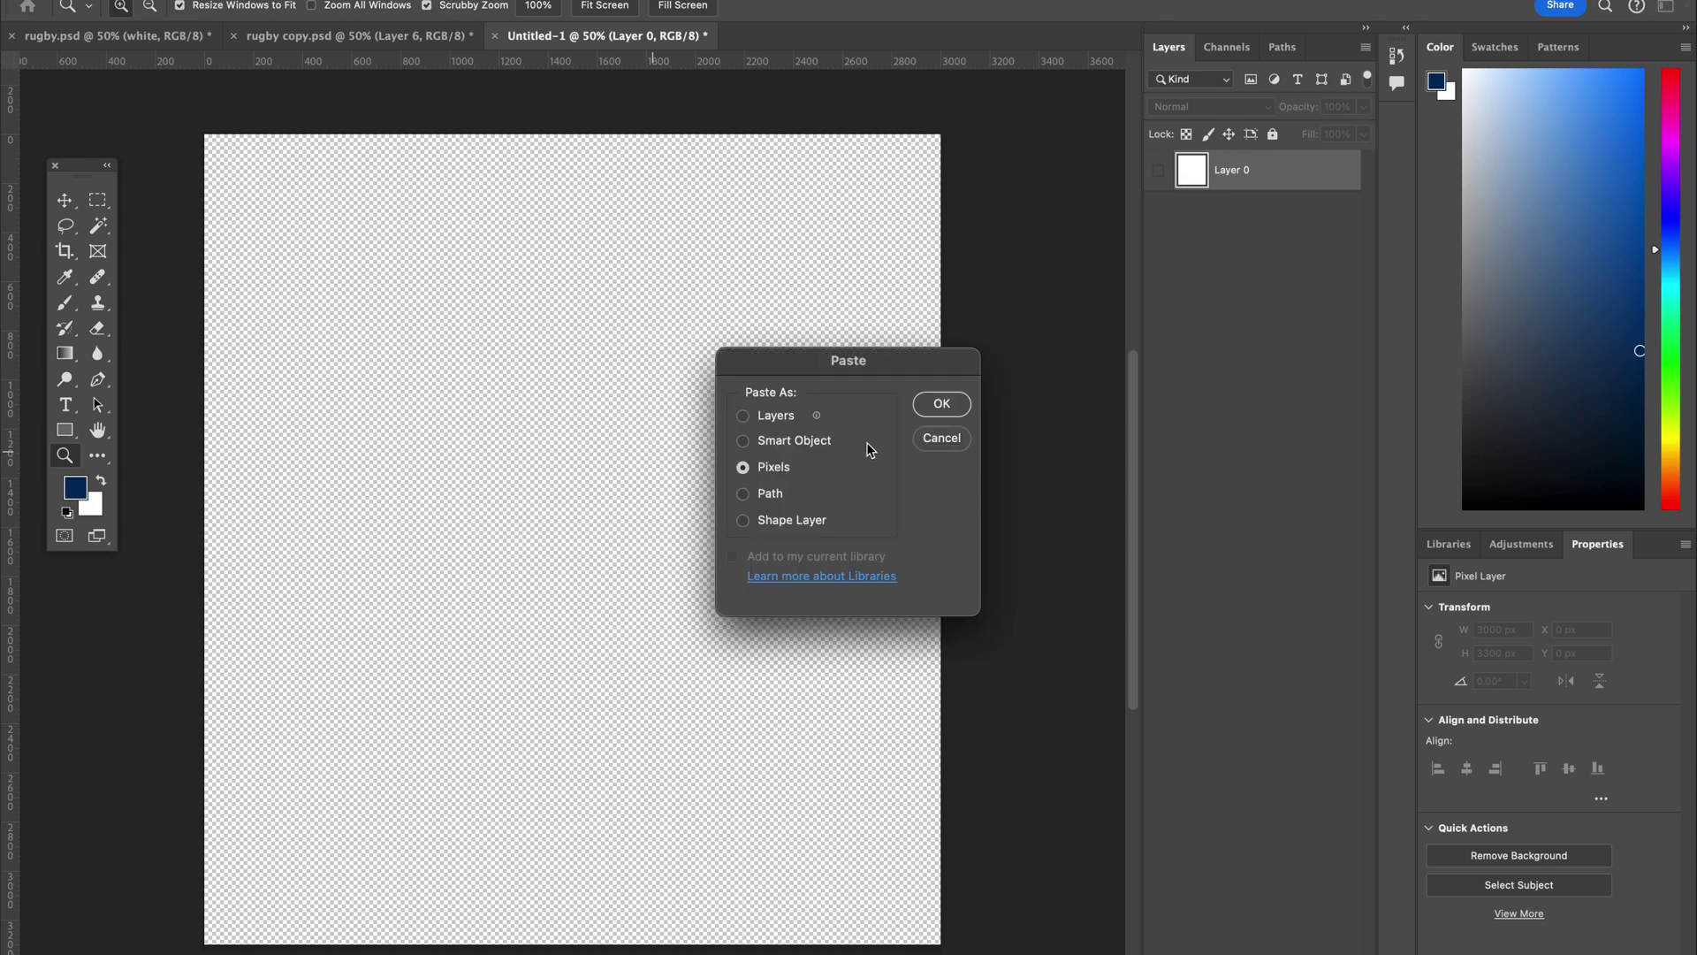
{"action": "left_click", "coordinate": [742, 417]}
{"action": "left_click", "coordinate": [942, 404]}
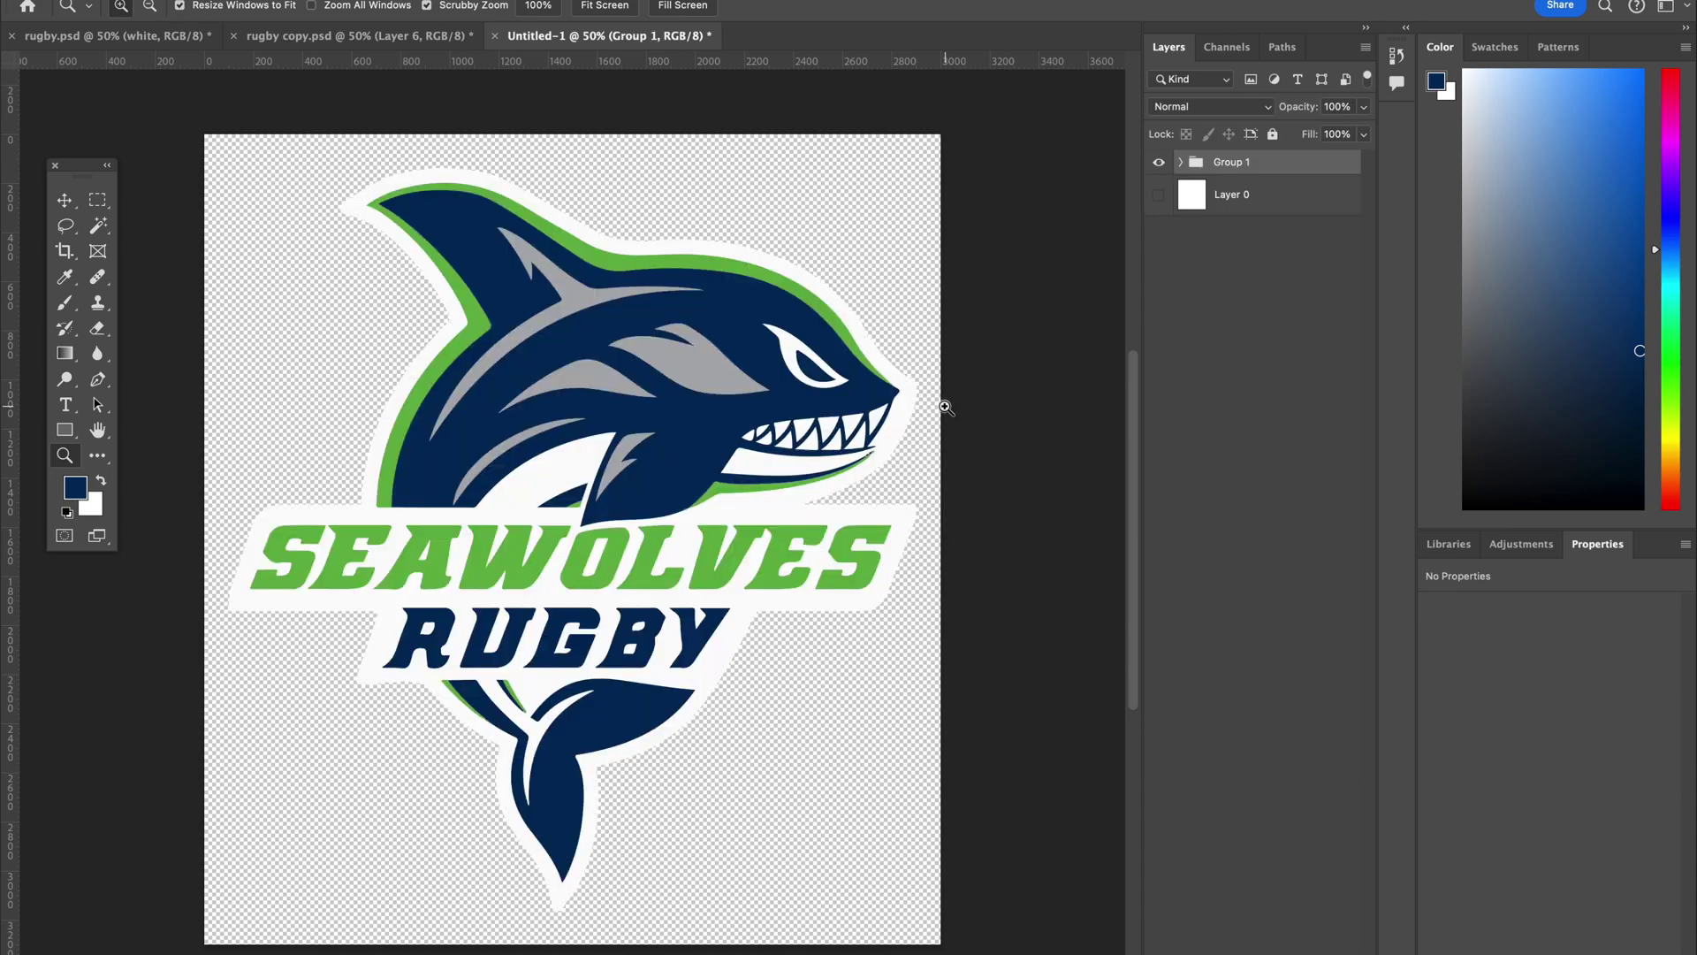
Expand Group 1 and merge the Layer 1, 4, 3 and 2 sub-groups into single layers.
{"action": "left_click", "coordinate": [1181, 163]}
{"action": "left_click", "coordinate": [1305, 193]}
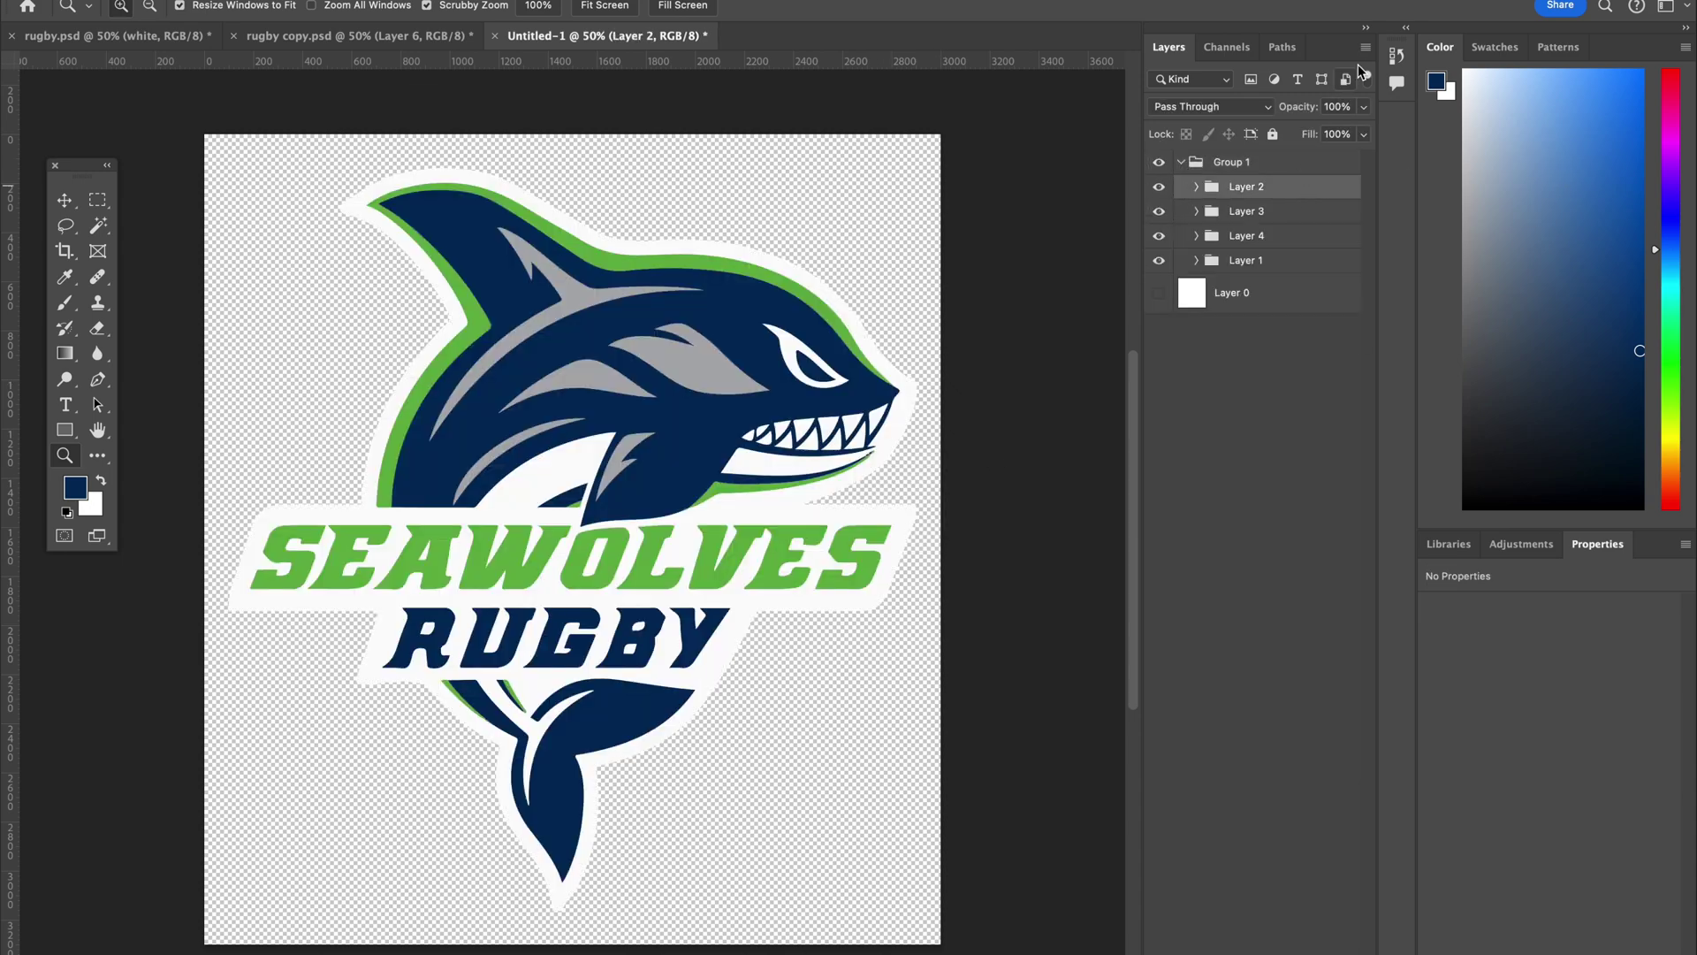
{"action": "left_click", "coordinate": [1367, 49]}
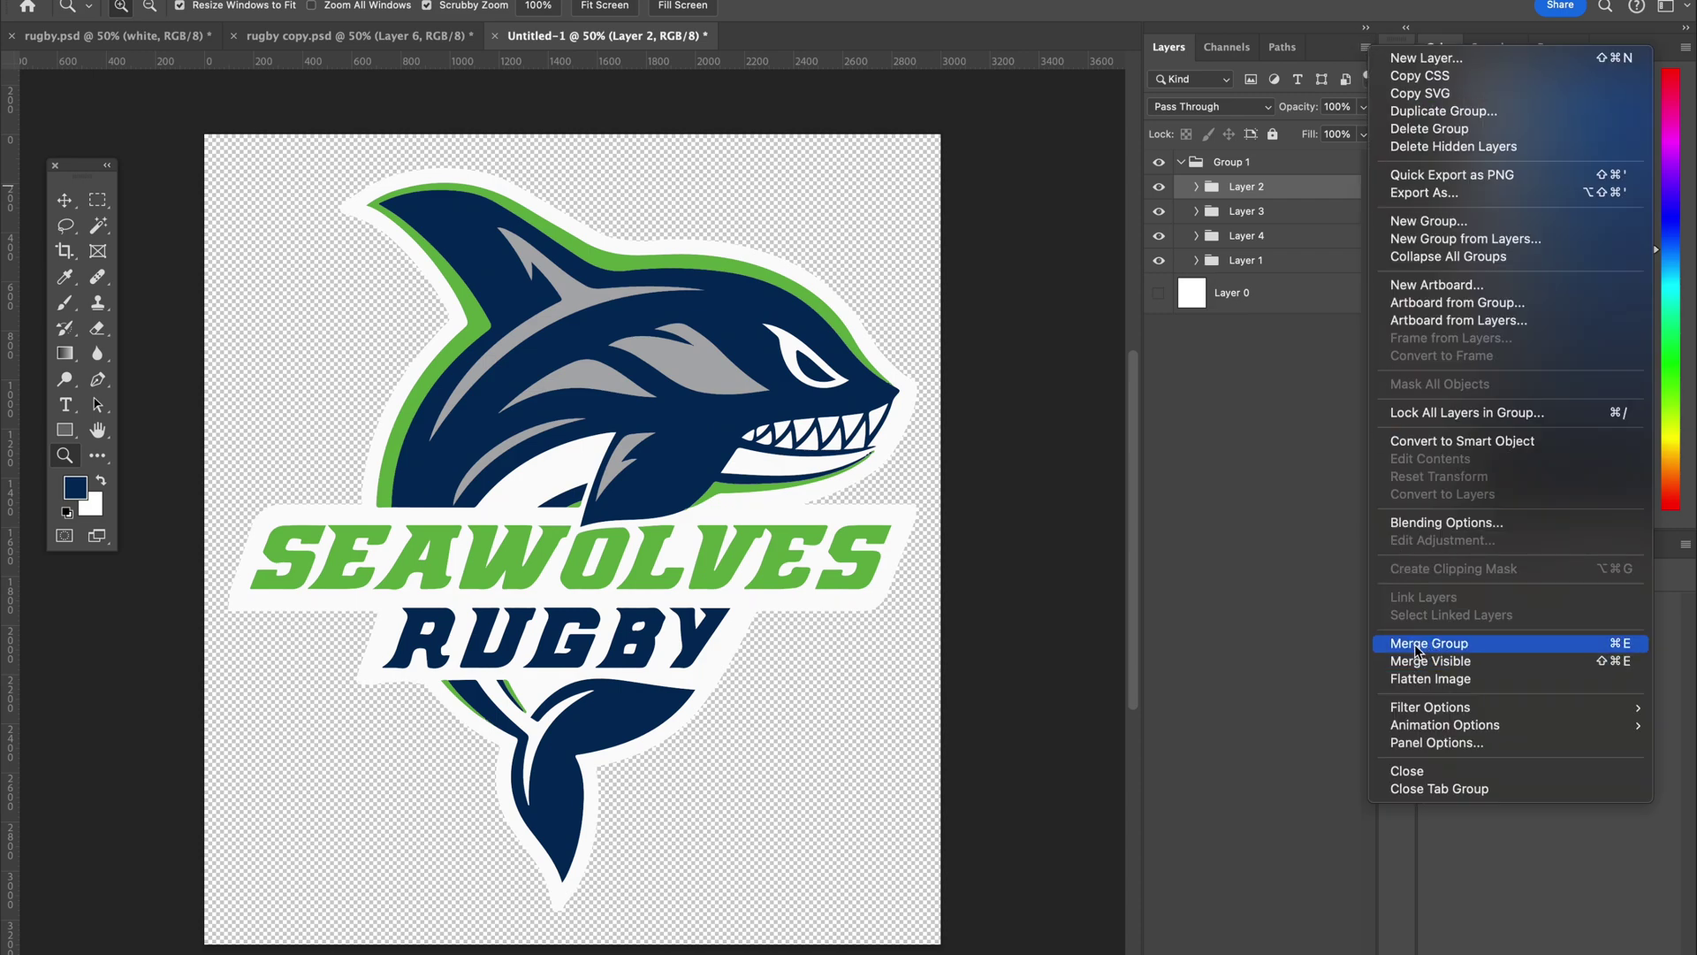
{"action": "left_click", "coordinate": [1232, 250]}
{"action": "left_click", "coordinate": [1241, 262]}
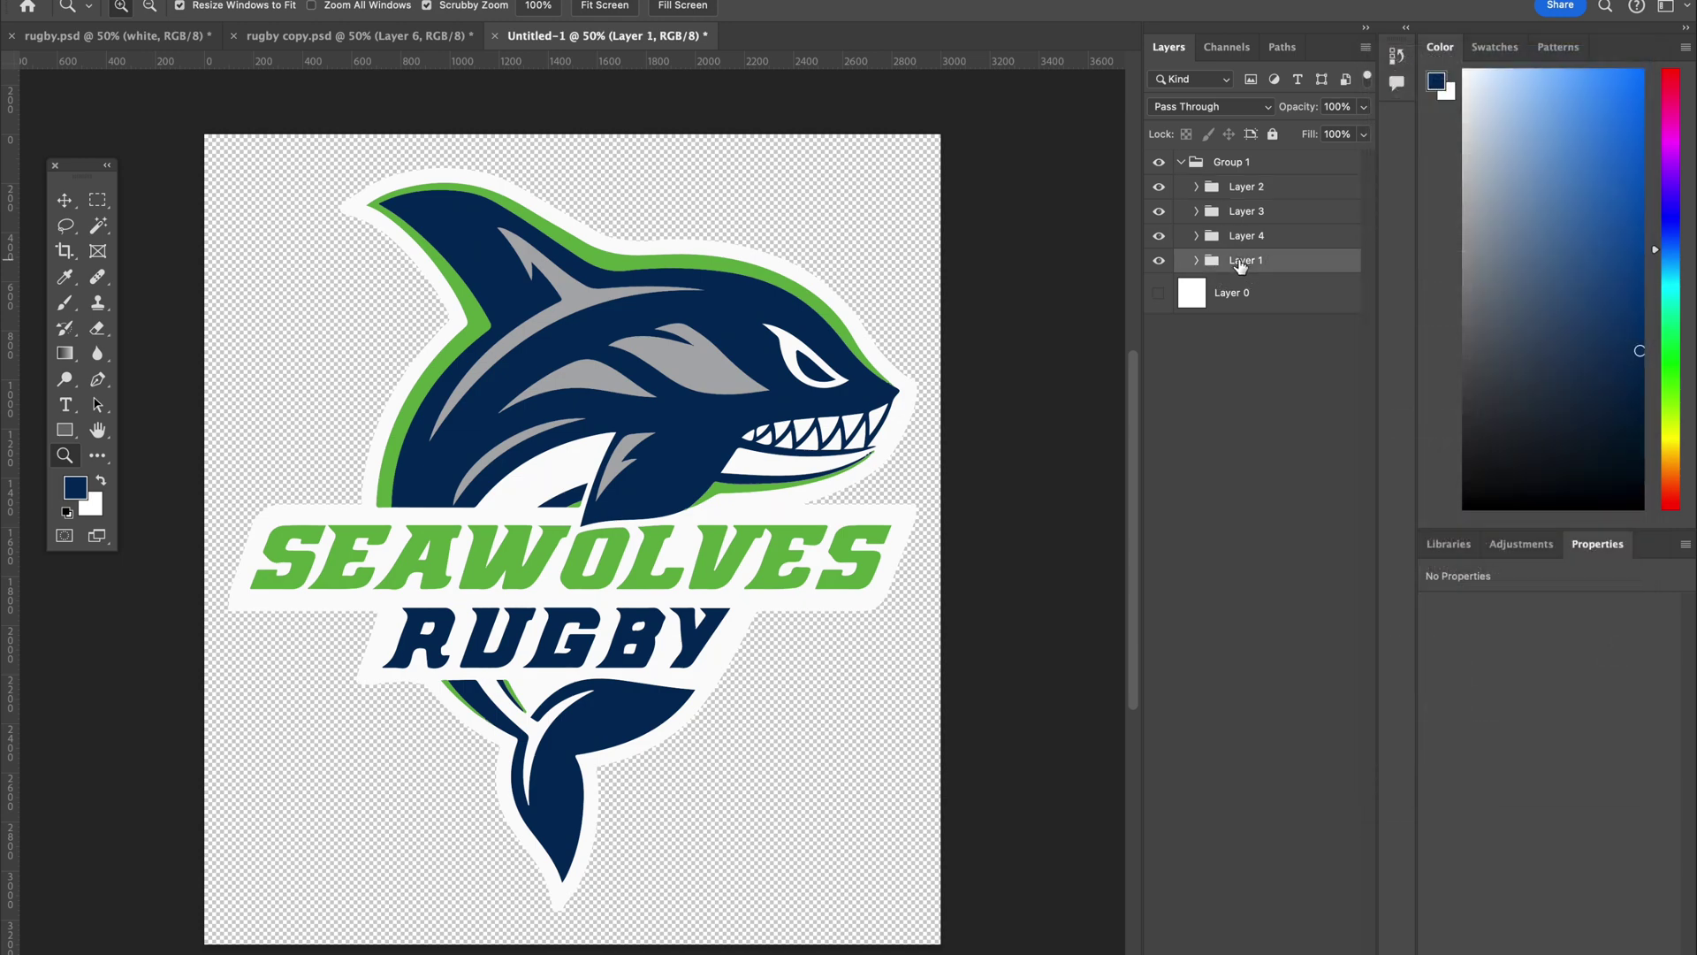
{"action": "key", "text": "ctrl+e"}
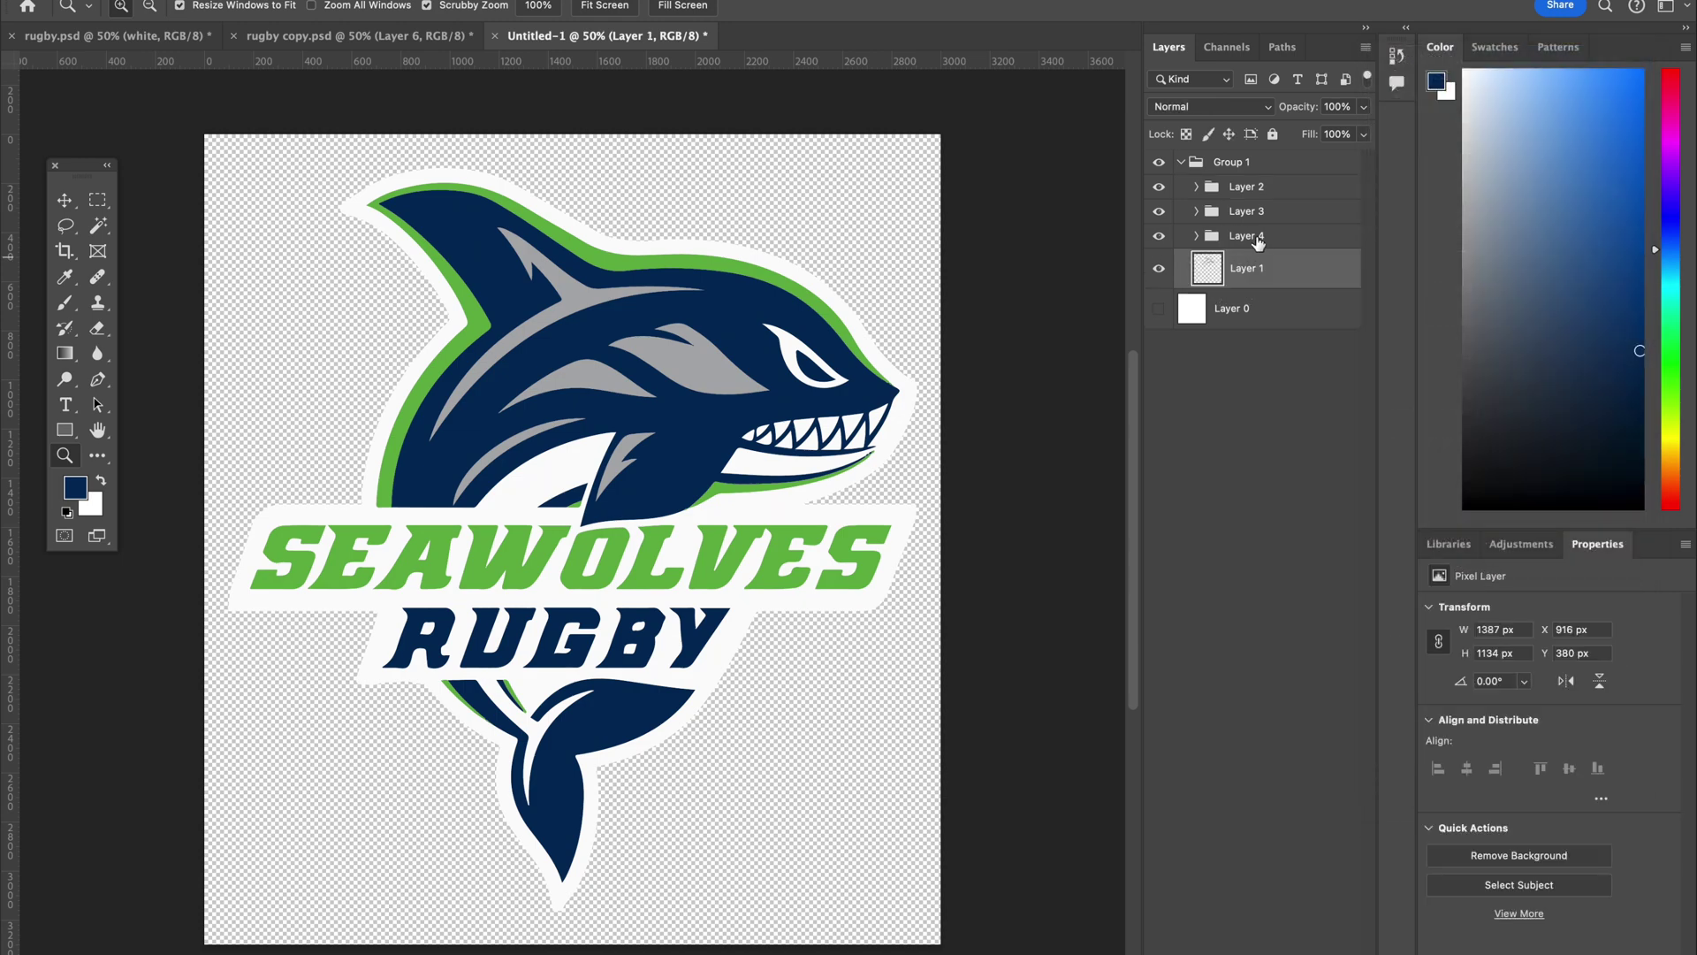
{"action": "left_click", "coordinate": [1247, 236]}
{"action": "key", "text": "ctrl+e"}
{"action": "left_click", "coordinate": [1248, 212]}
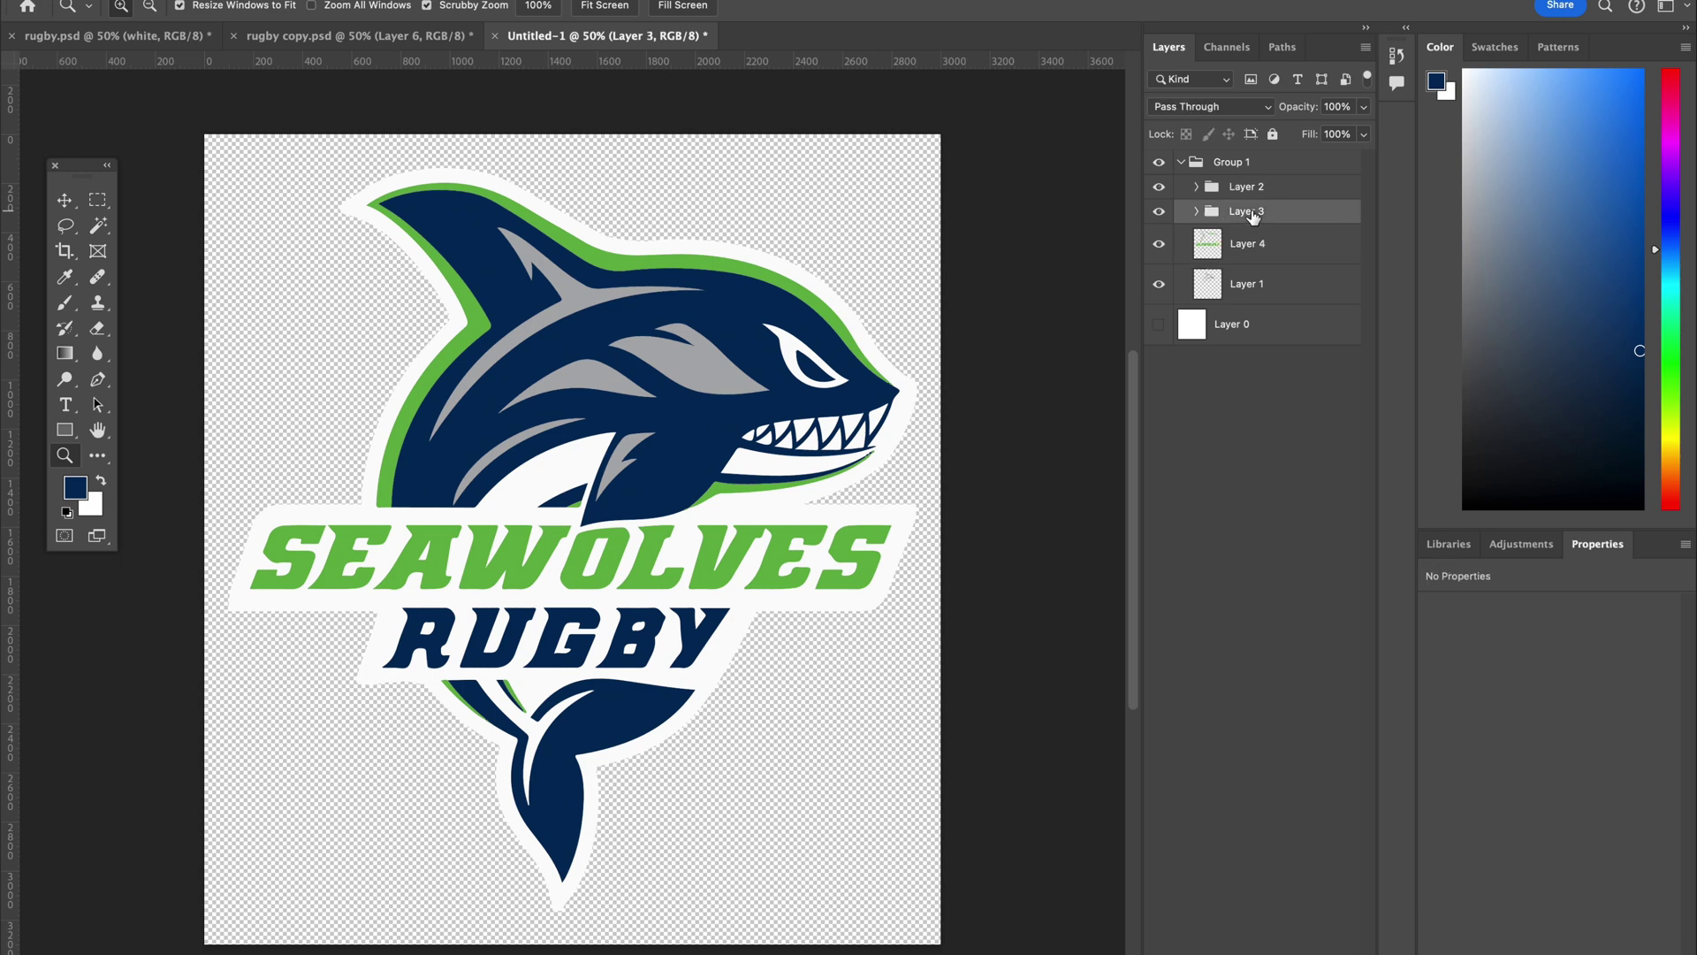
{"action": "key", "text": "ctrl+e"}
{"action": "left_click", "coordinate": [1246, 190]}
{"action": "key", "text": "ctrl+e"}
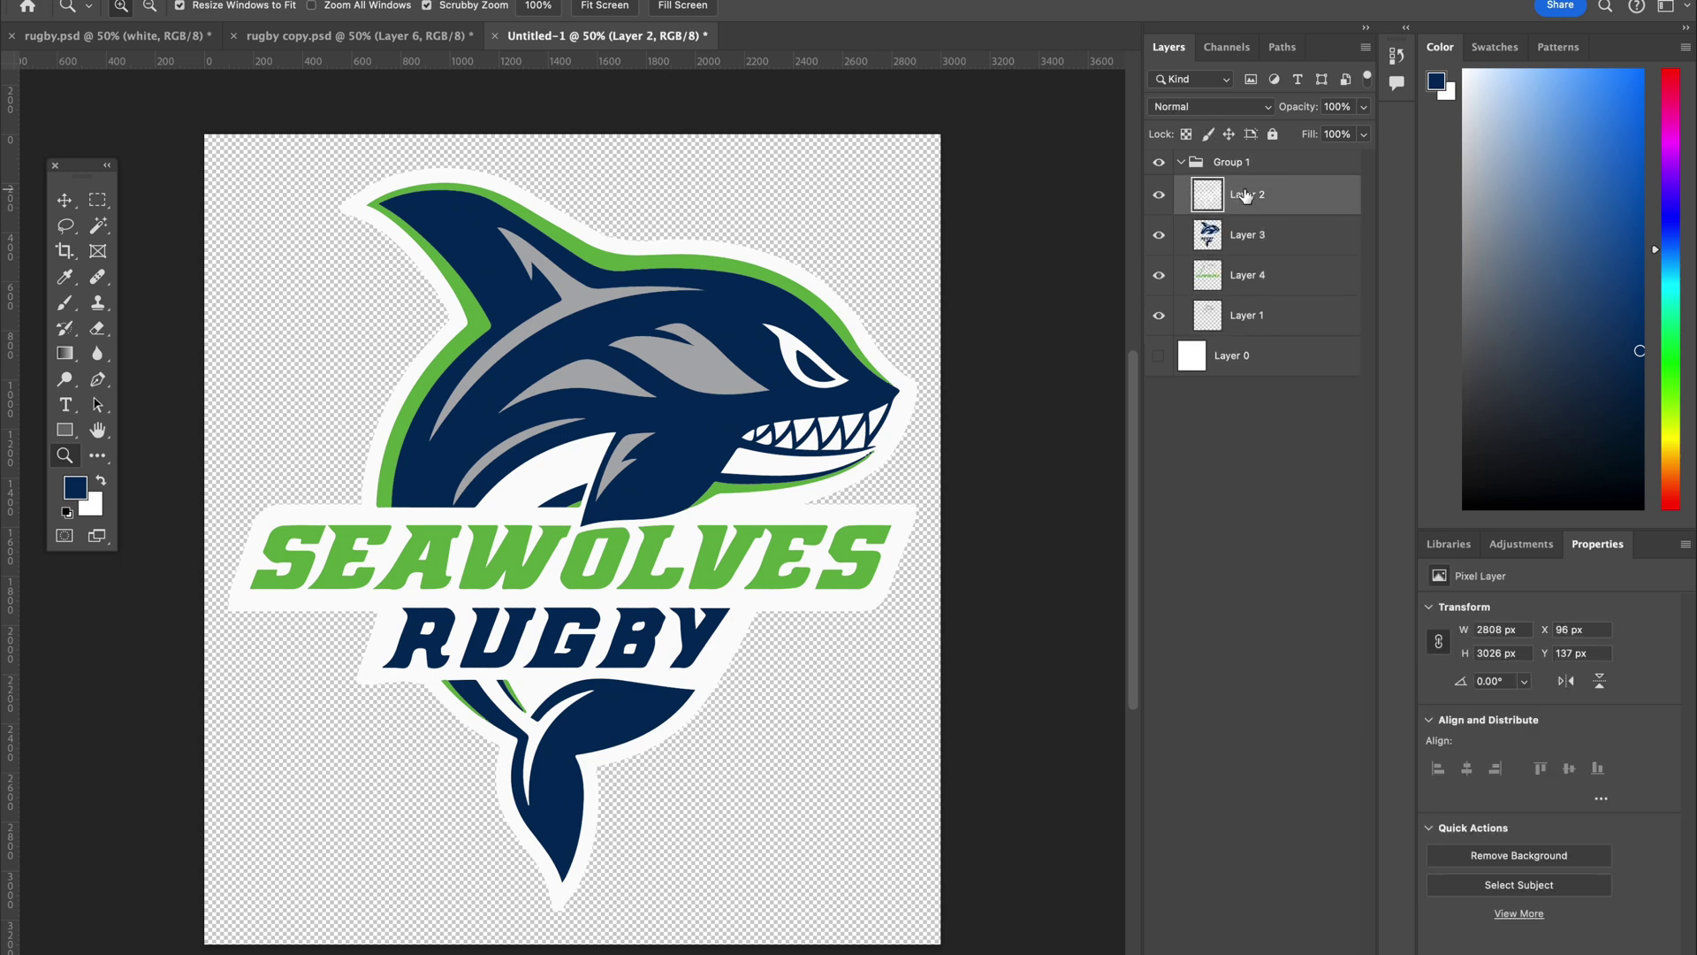
Move the four merged colour layers out of Group 1 and delete the empty group.
{"action": "left_click", "coordinate": [1271, 323], "text": "shift"}
{"action": "left_click_drag", "start_coordinate": [1261, 203], "coordinate": [1256, 152]}
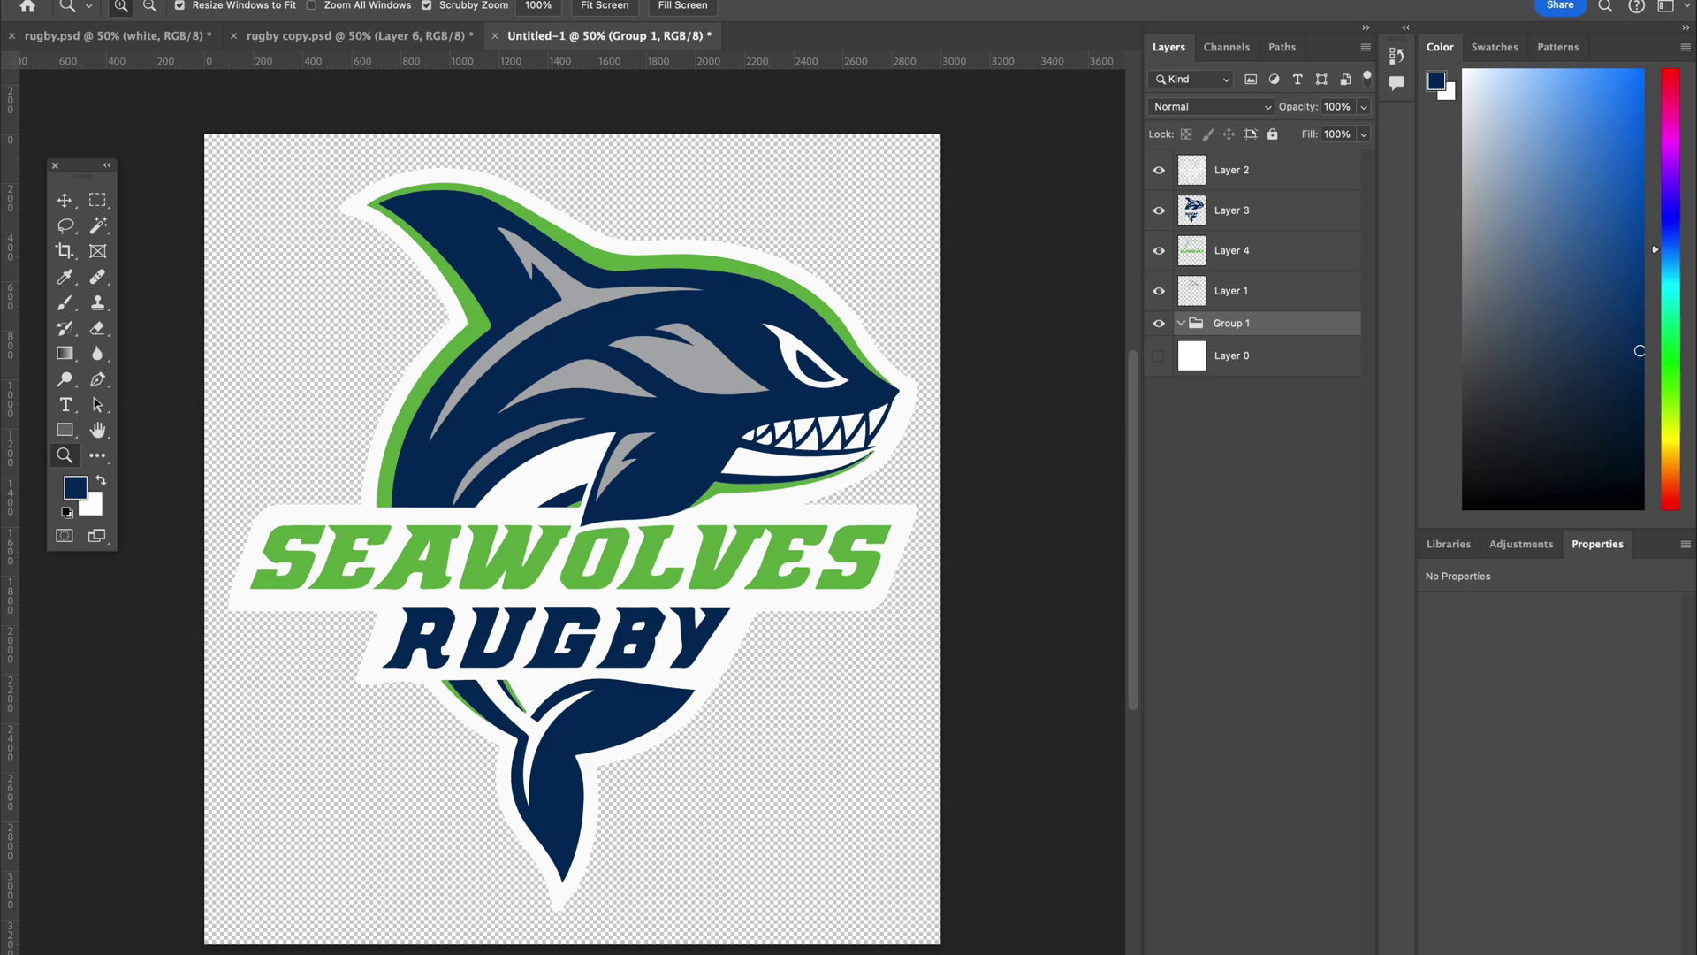
{"action": "key", "text": "Delete"}
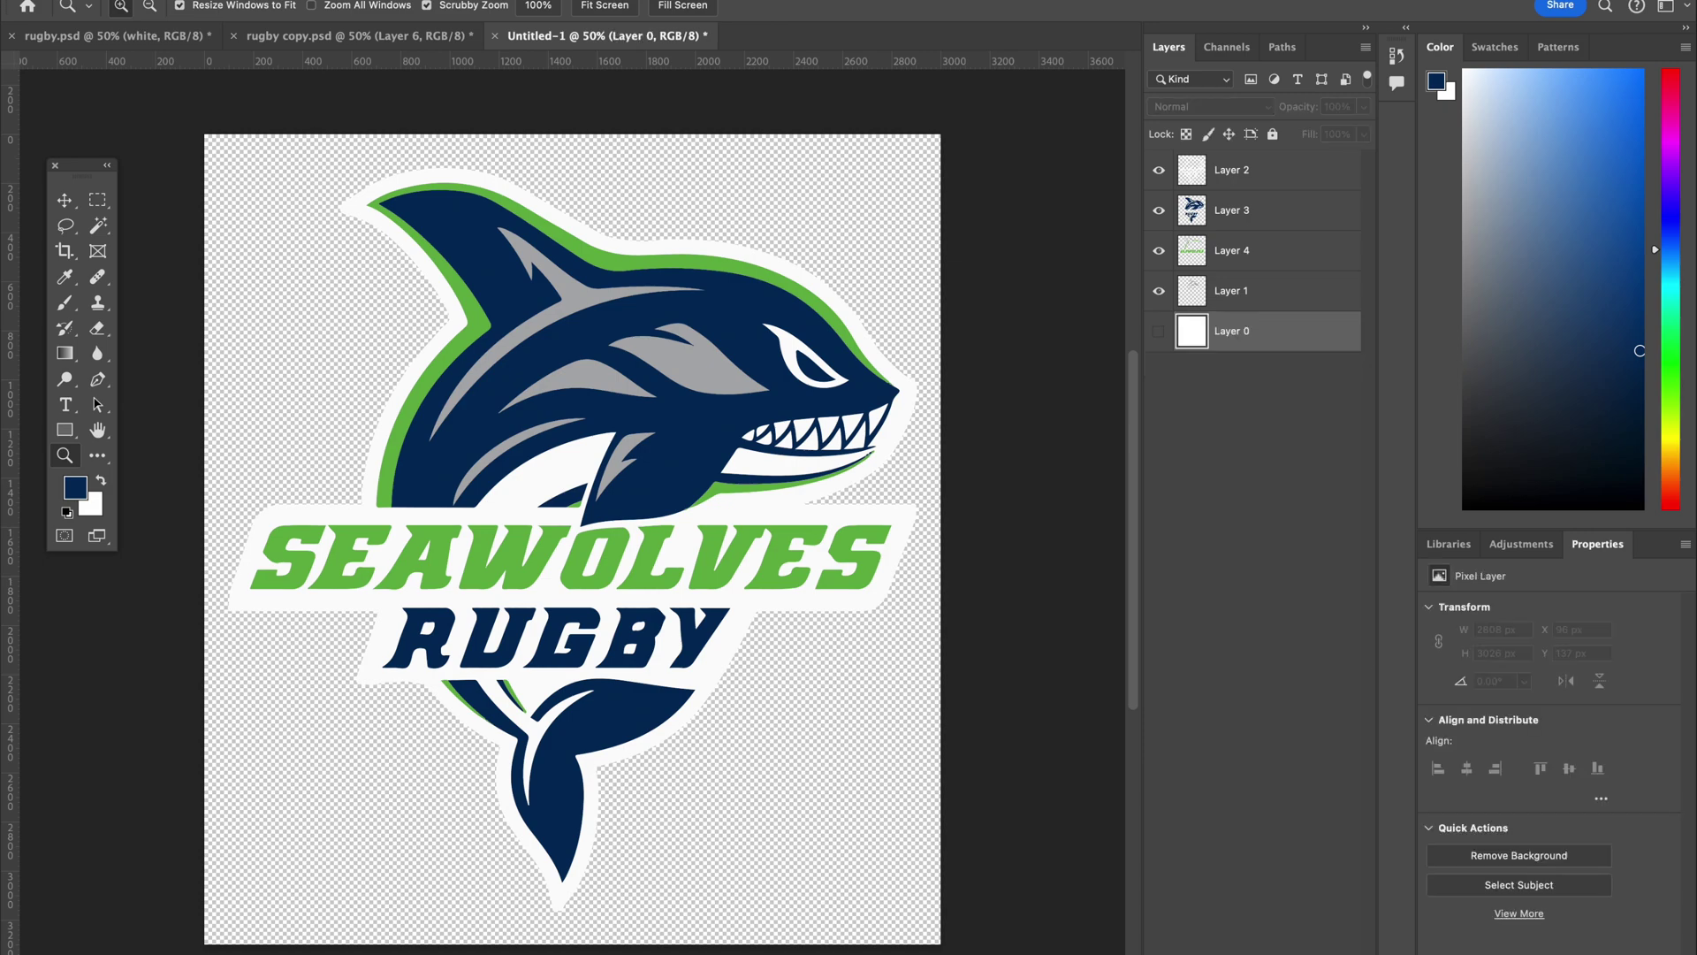
Toggle the white, navy, green and grey layers' visibility to inspect each one.
{"action": "left_click", "coordinate": [1158, 169]}
{"action": "left_click", "coordinate": [1159, 210]}
{"action": "left_click", "coordinate": [1158, 251]}
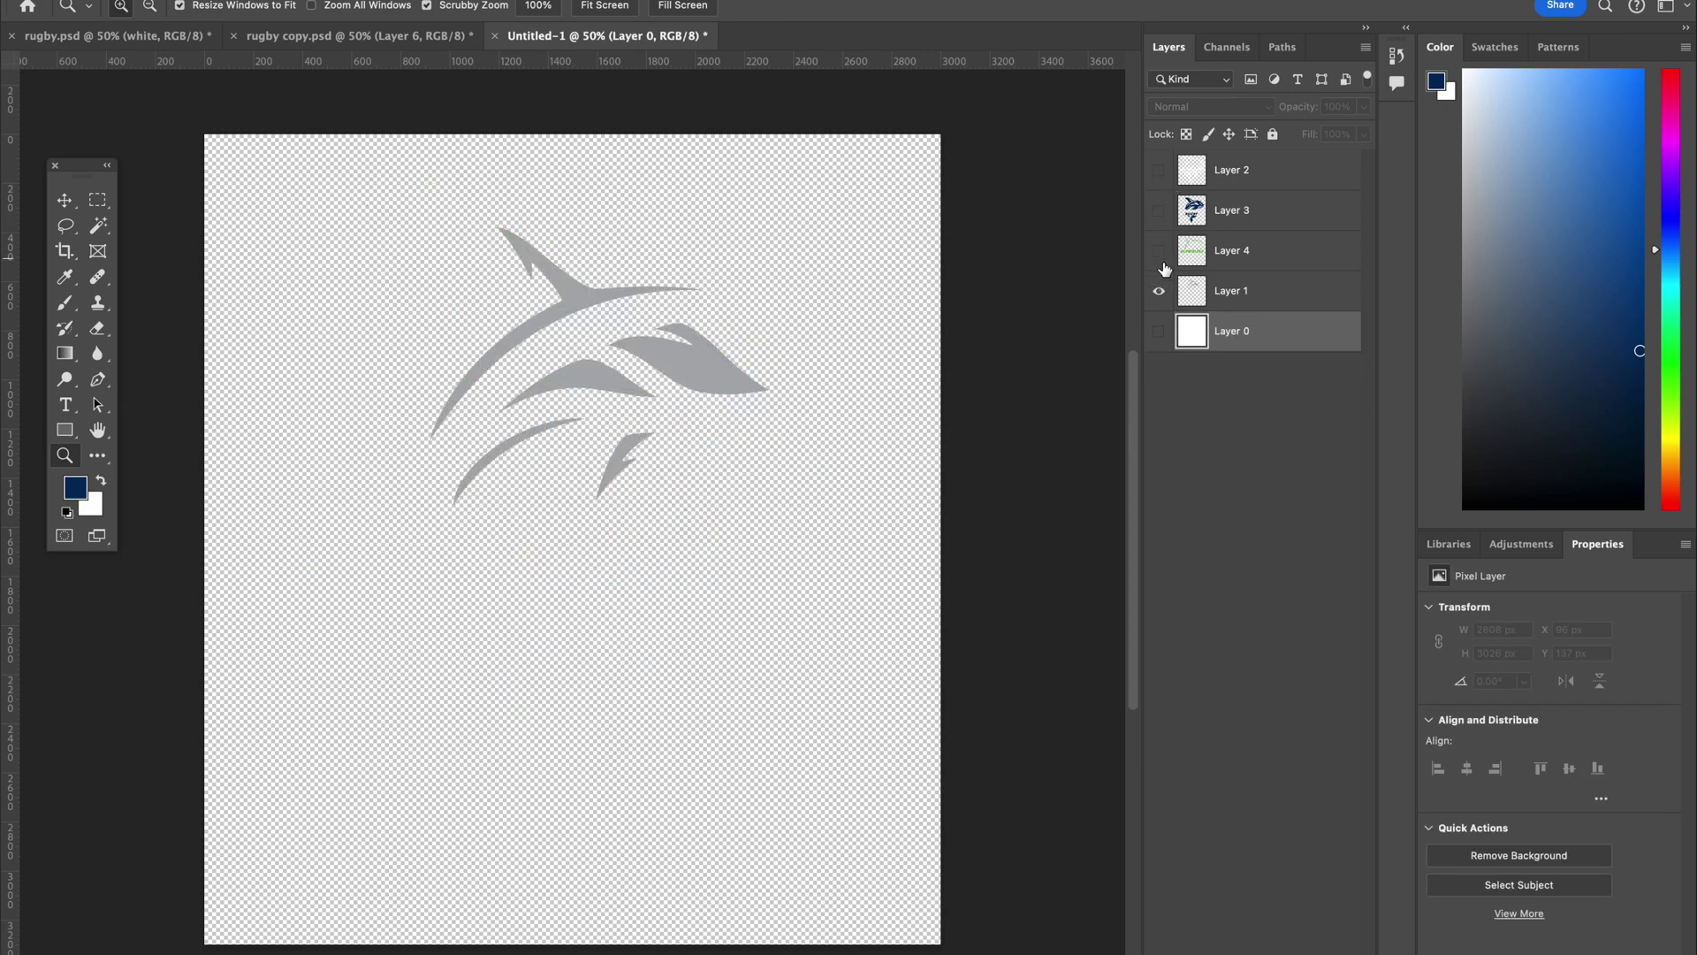
{"action": "left_click", "coordinate": [1159, 291]}
{"action": "left_click", "coordinate": [1159, 291]}
{"action": "left_click", "coordinate": [1158, 251]}
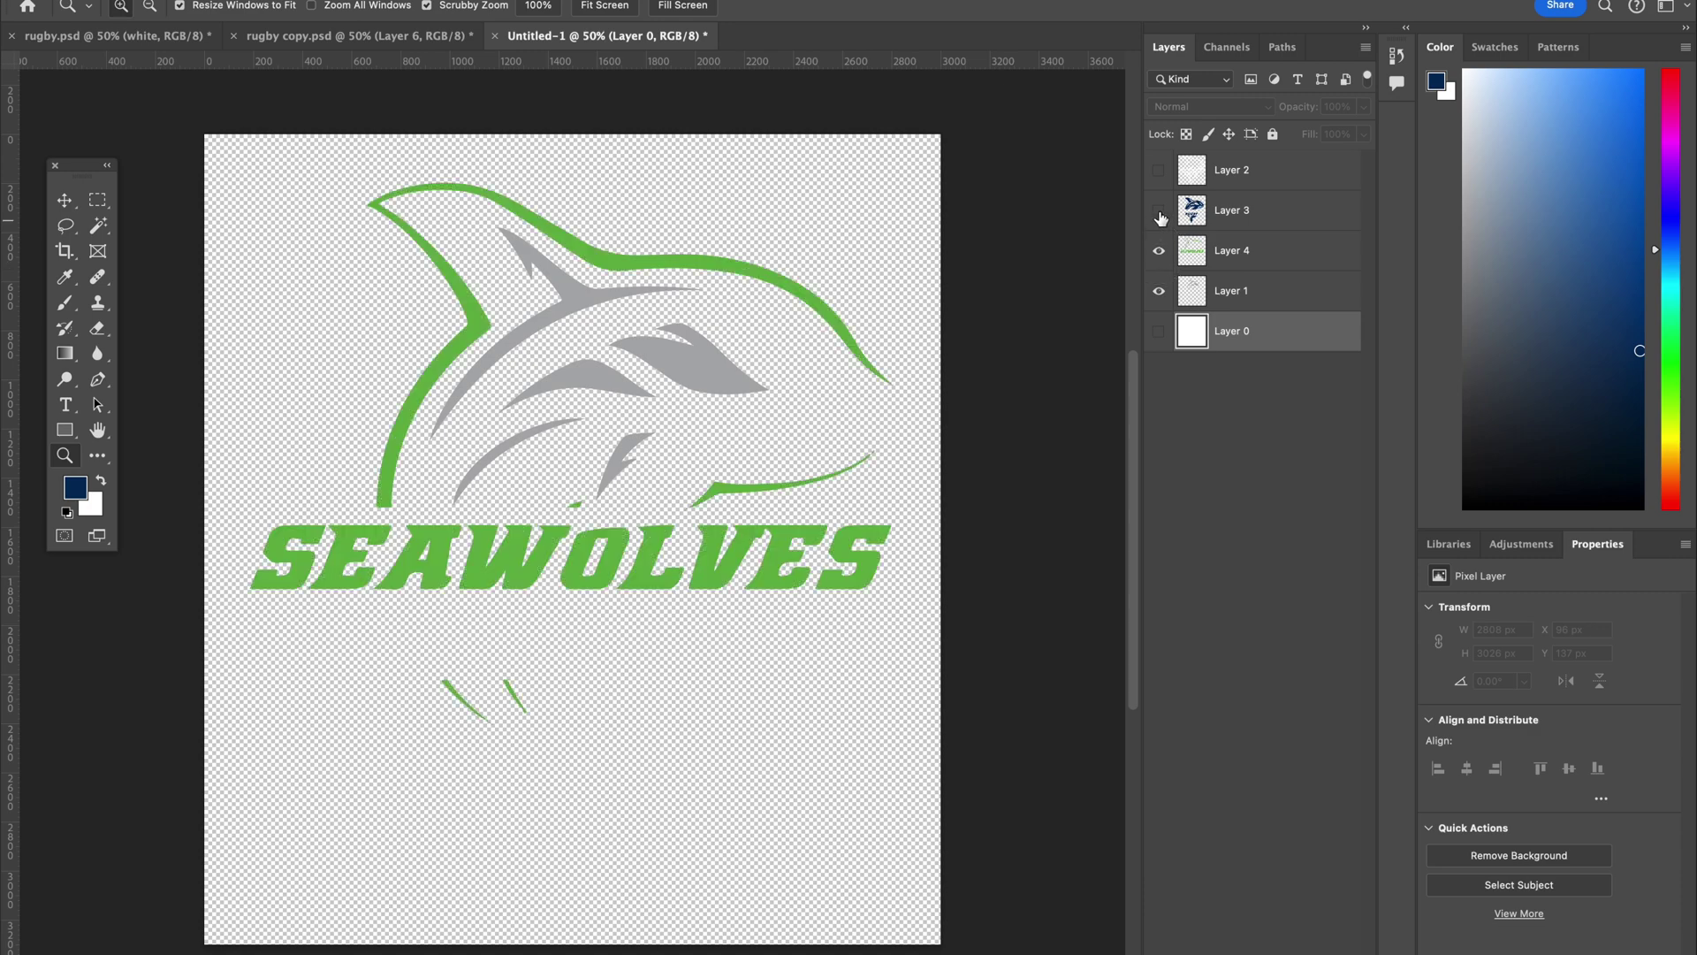
{"action": "left_click", "coordinate": [1159, 210]}
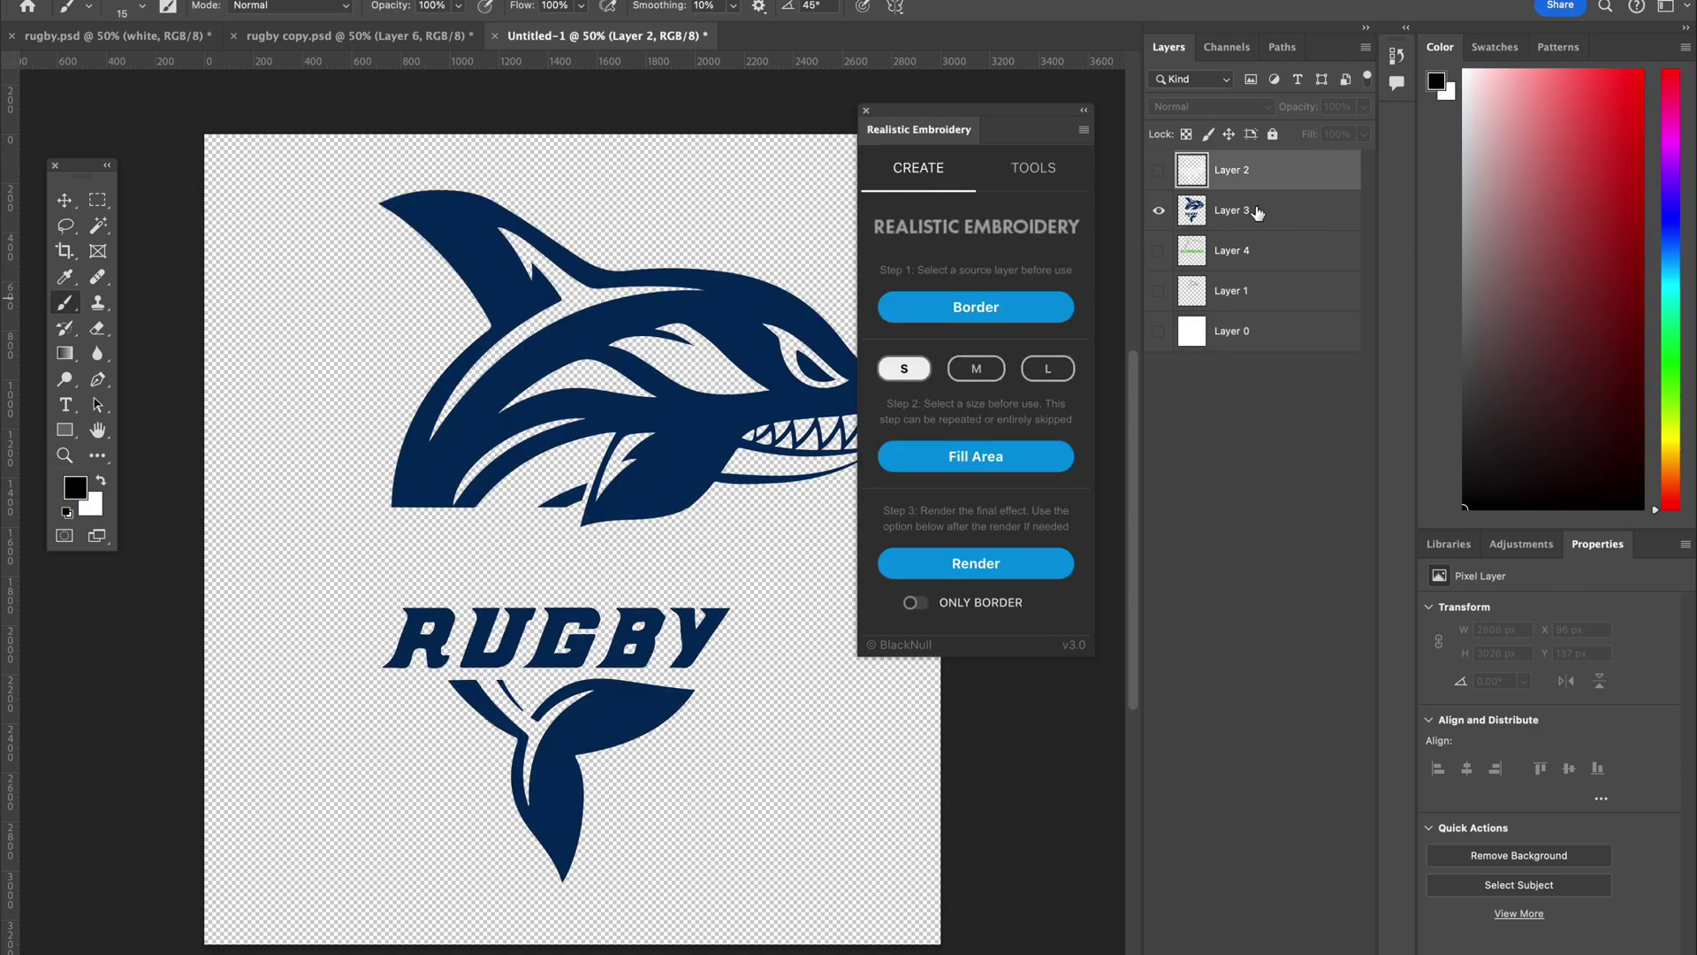
Move navy Layer 3 above Layer 2 and run Border to stitch the logo outline.
{"action": "left_click_drag", "start_coordinate": [1256, 212], "coordinate": [1261, 168]}
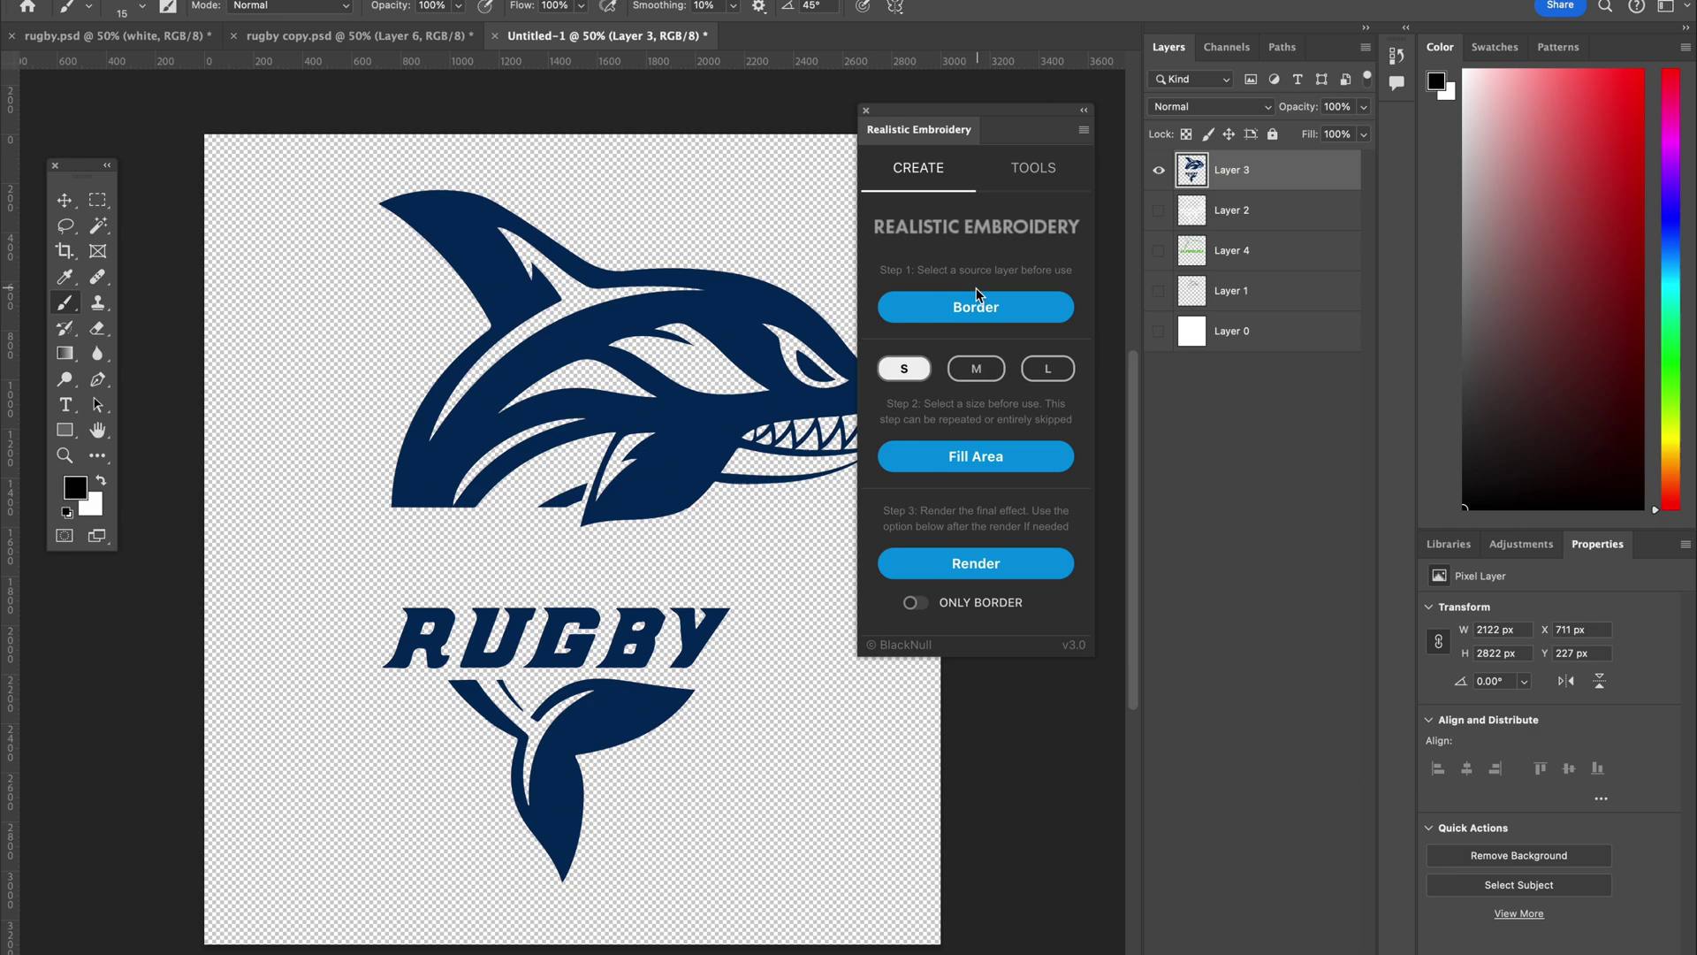
{"action": "left_click", "coordinate": [971, 327]}
{"action": "left_click", "coordinate": [975, 314]}
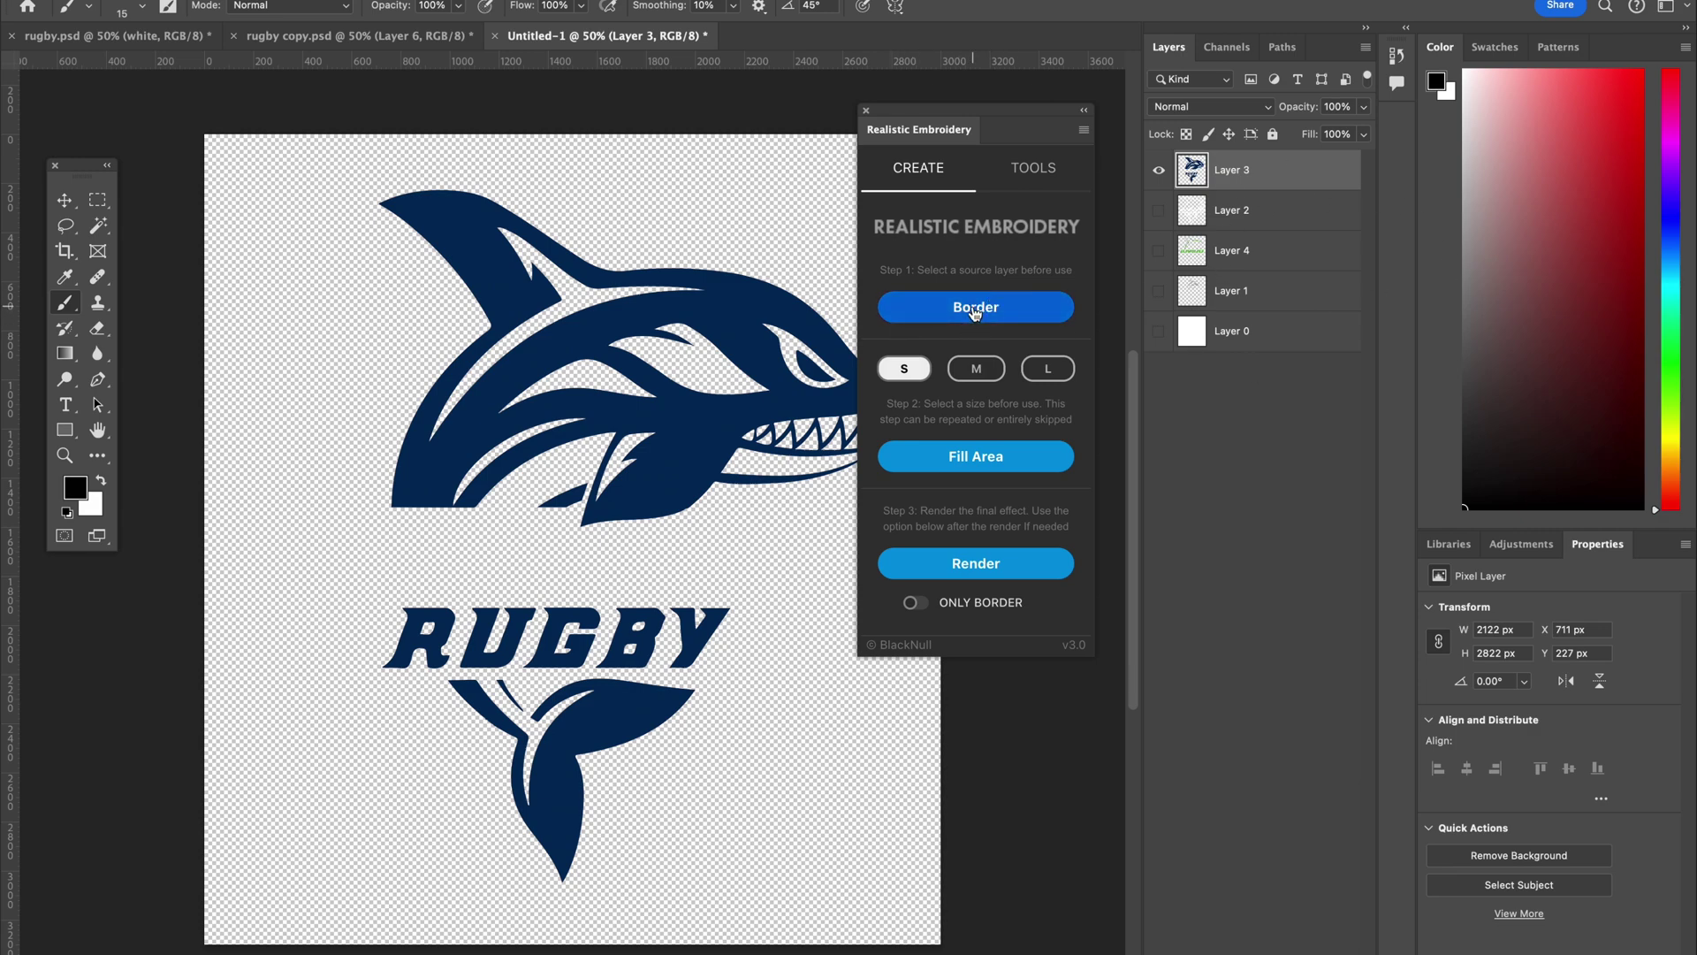
{"action": "left_click", "coordinate": [975, 309]}
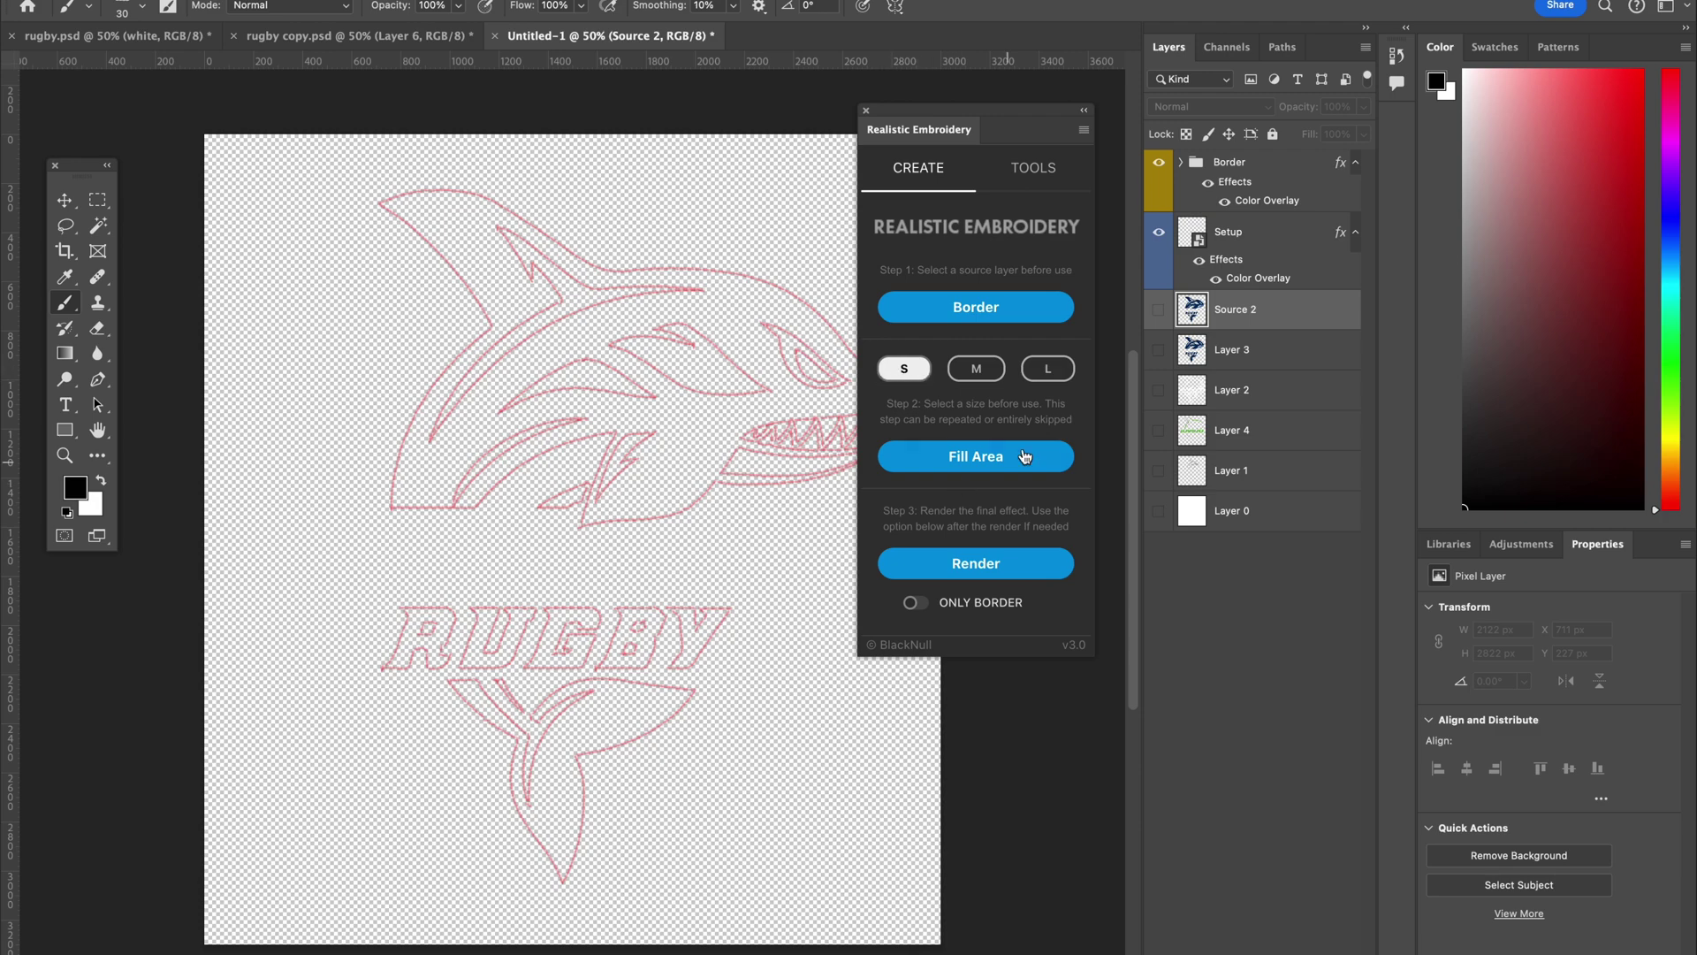
Choose stitch size S and run Fill Area repeatedly until the area-full notice, then dismiss it.
{"action": "left_click", "coordinate": [917, 375]}
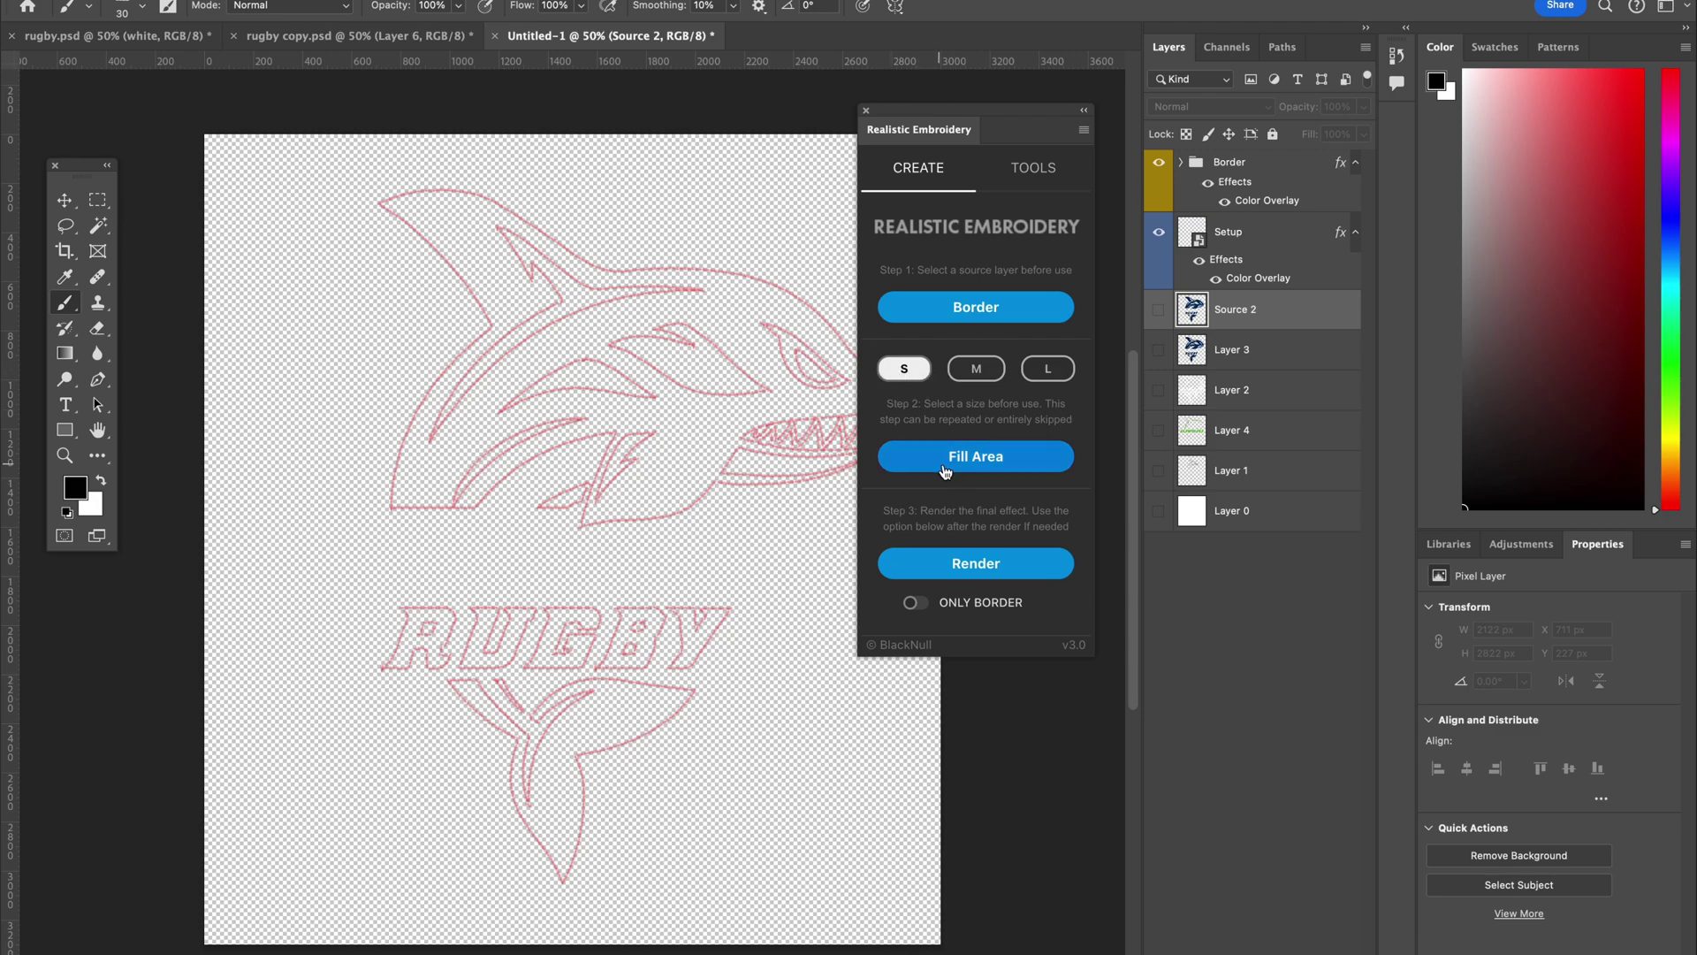
{"action": "left_click", "coordinate": [972, 458]}
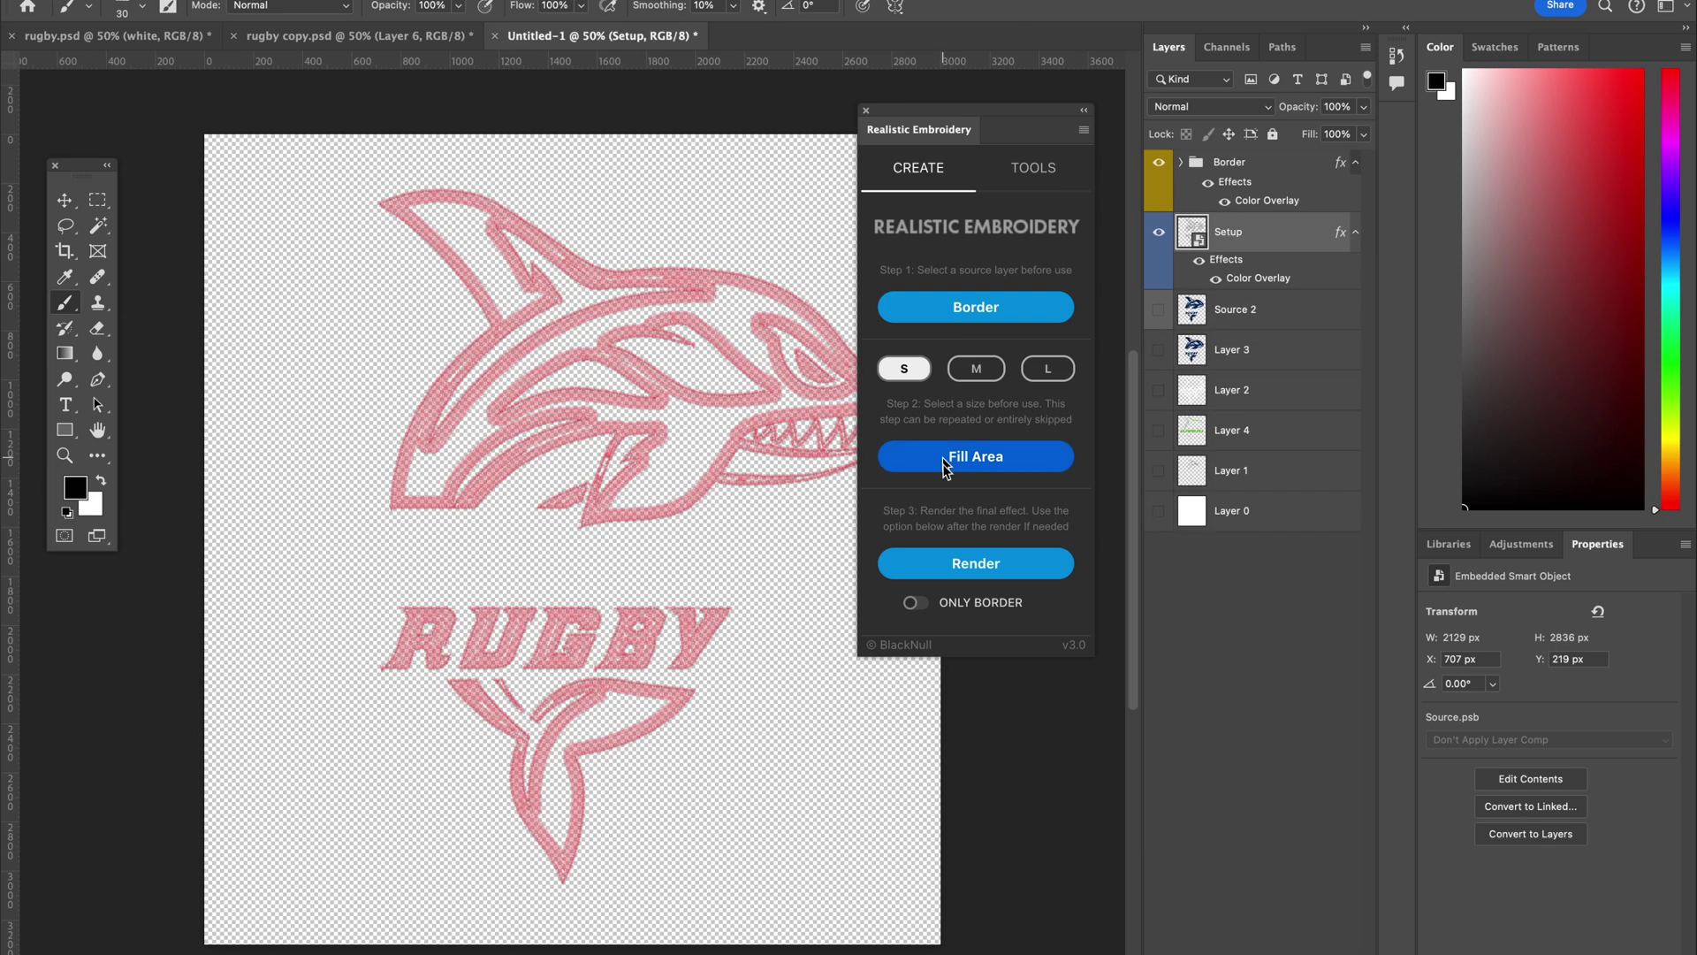
{"action": "left_click", "coordinate": [946, 465]}
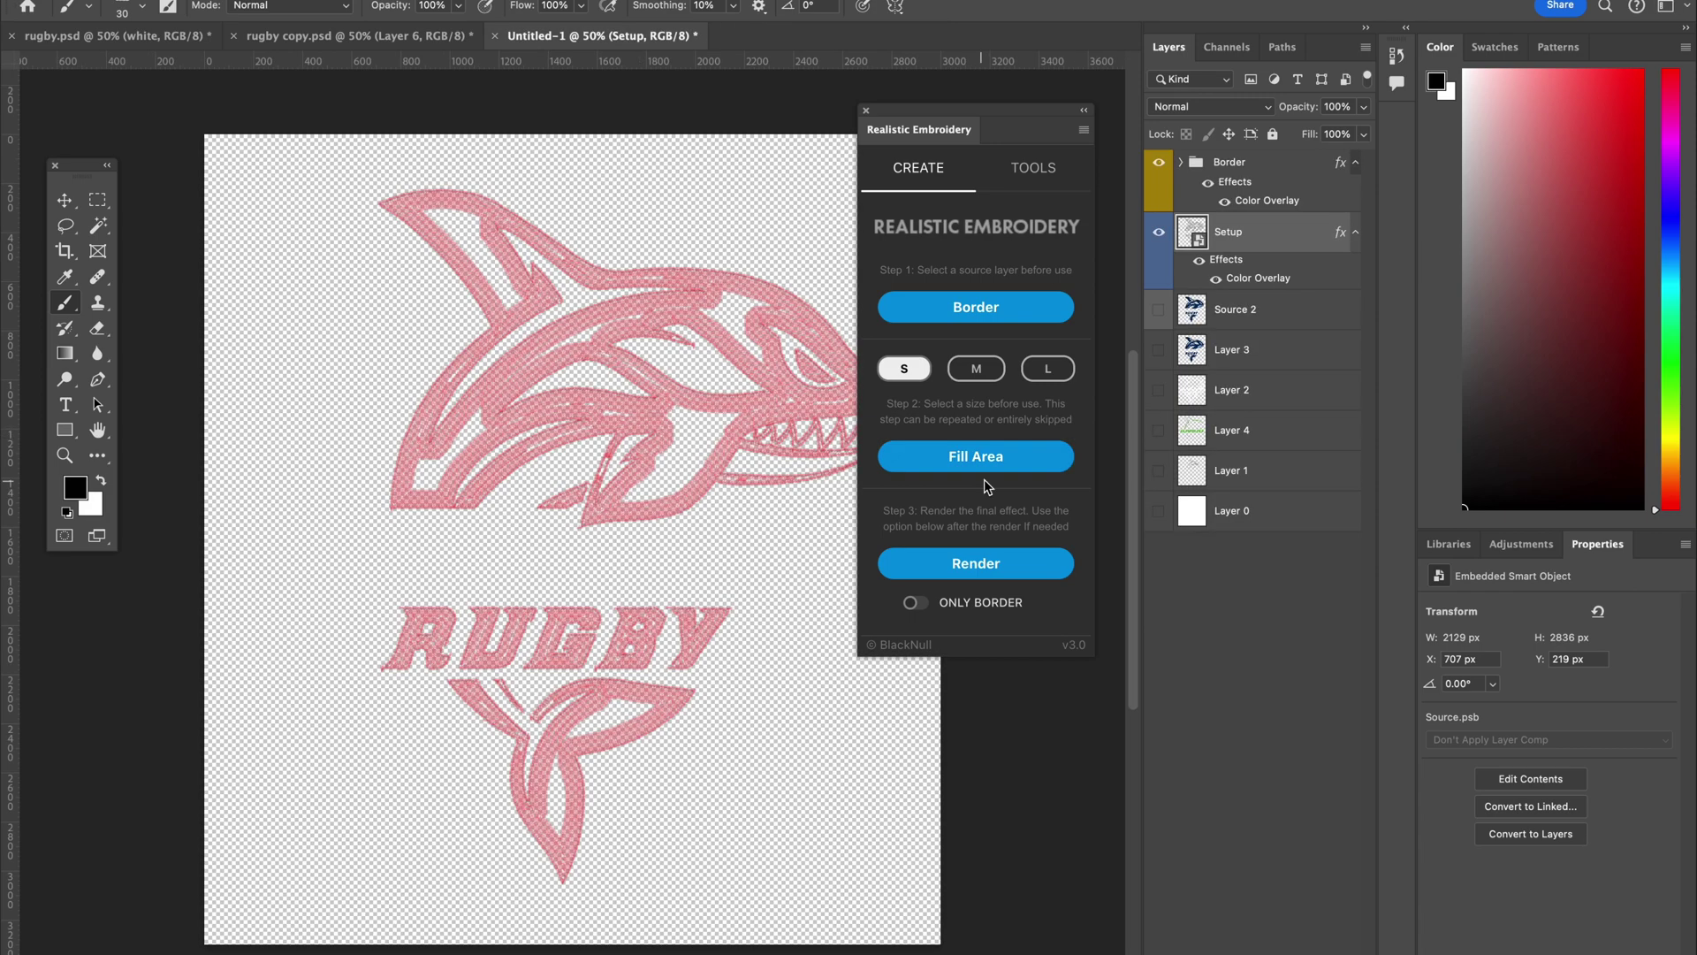
{"action": "left_click", "coordinate": [987, 457]}
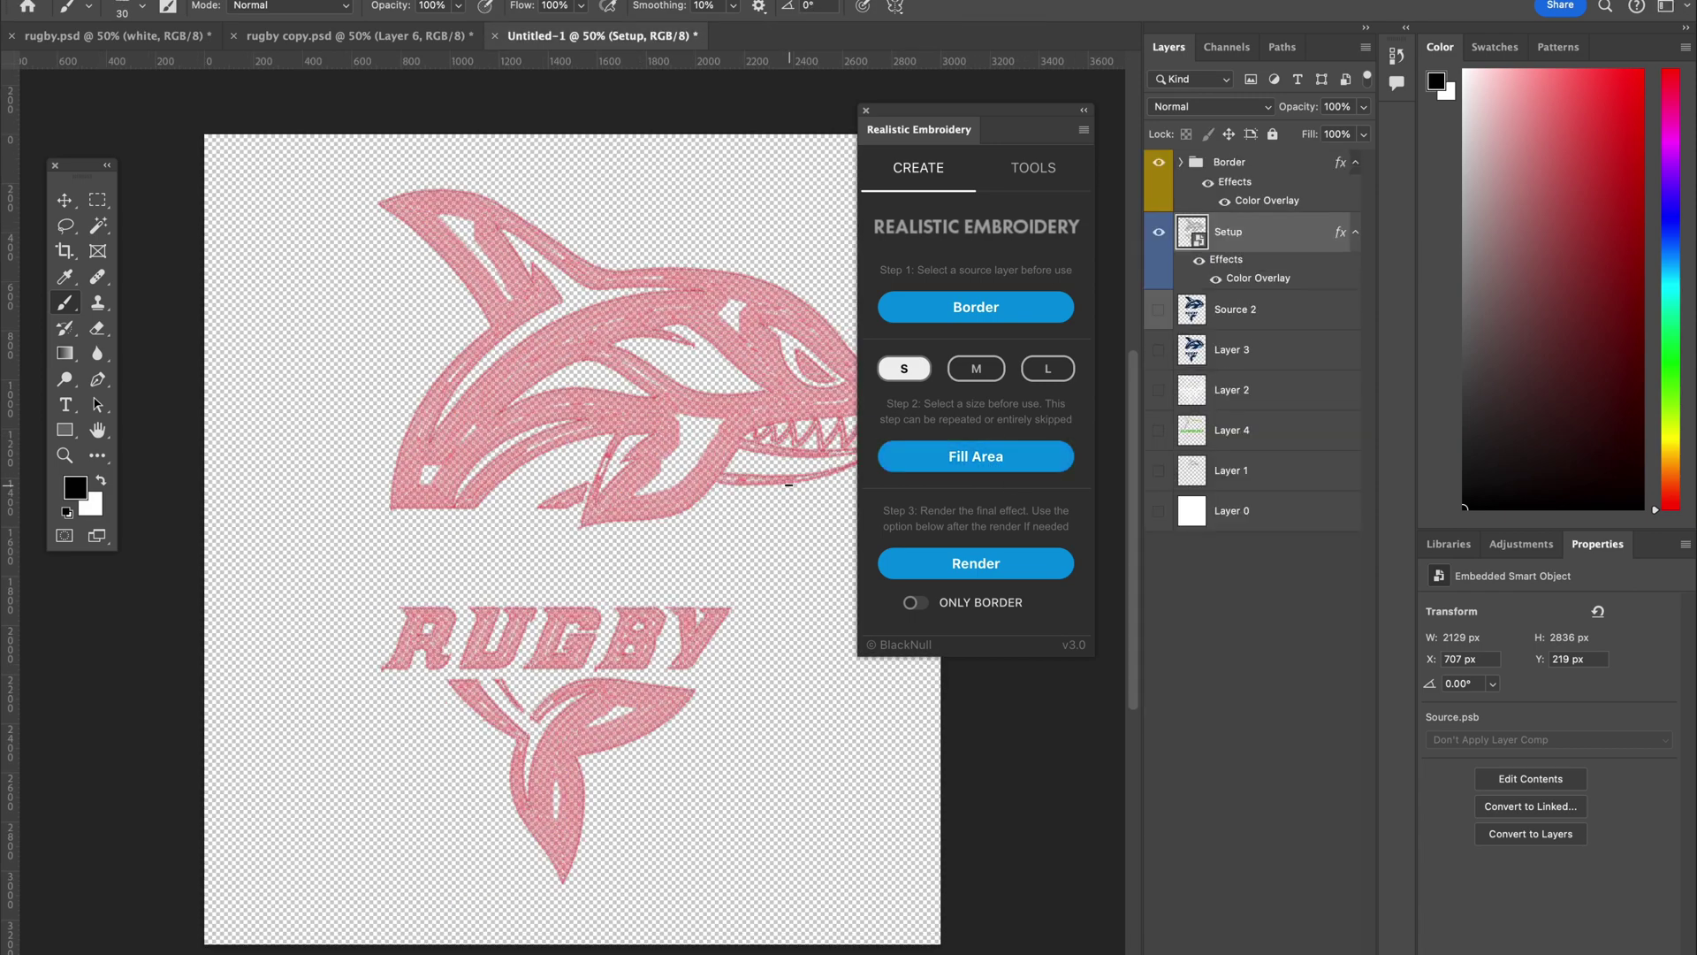
{"action": "left_click", "coordinate": [987, 457]}
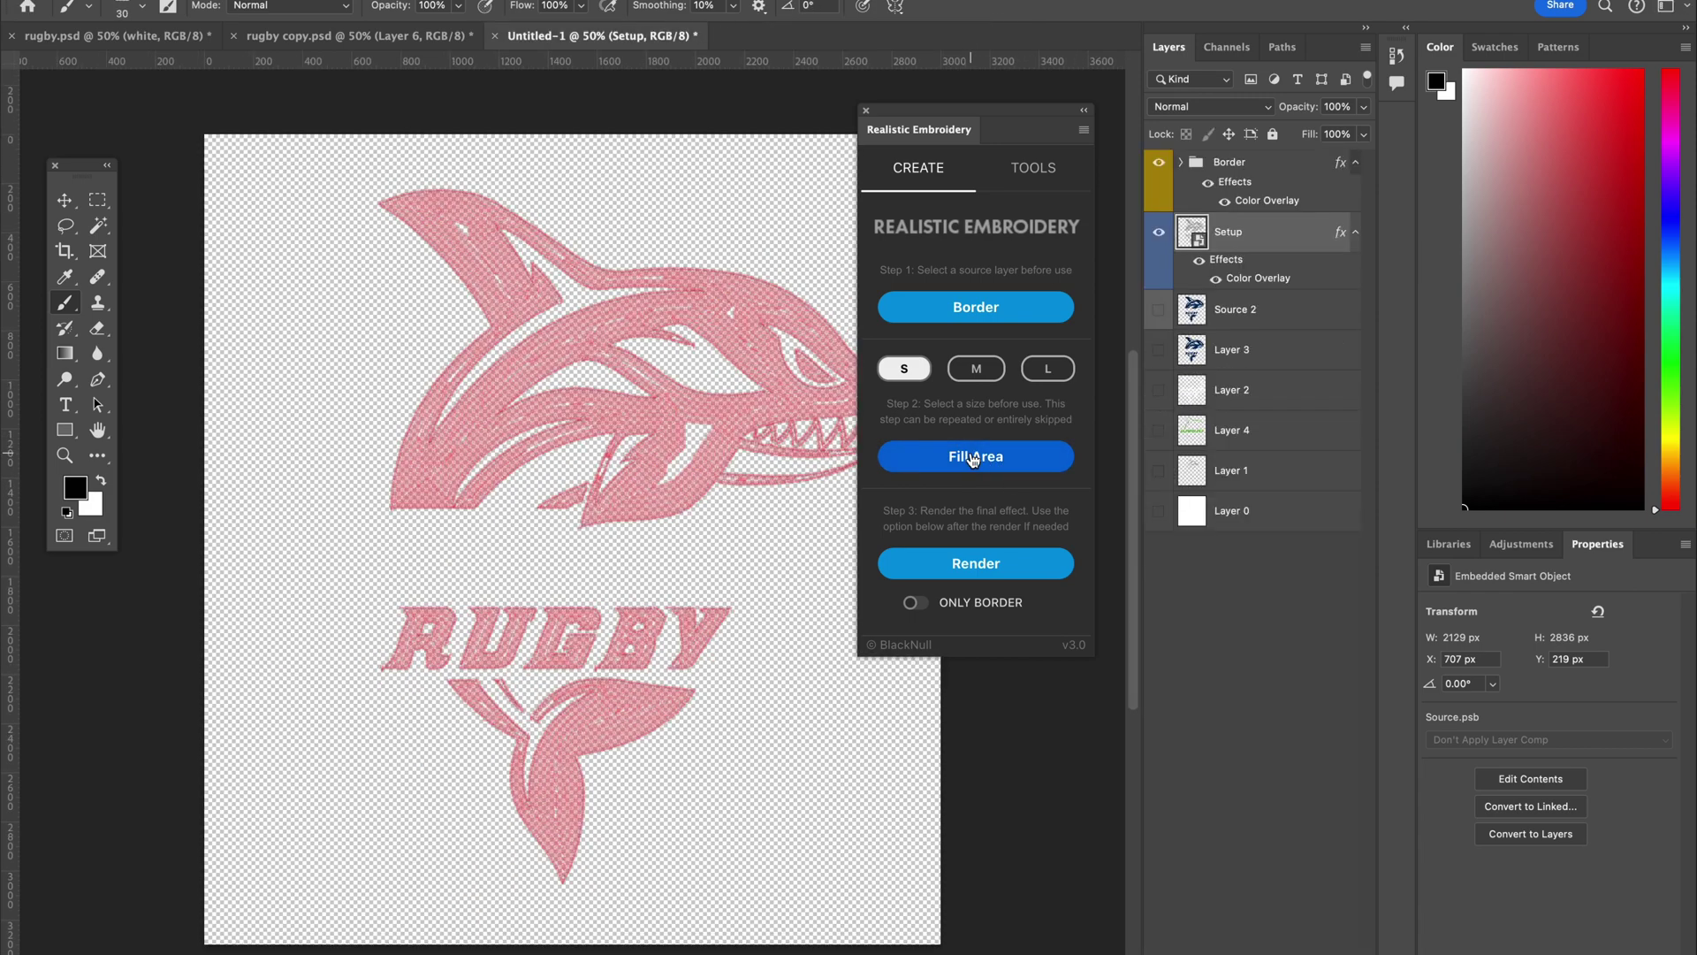
{"action": "left_click", "coordinate": [971, 458]}
{"action": "left_click", "coordinate": [961, 462]}
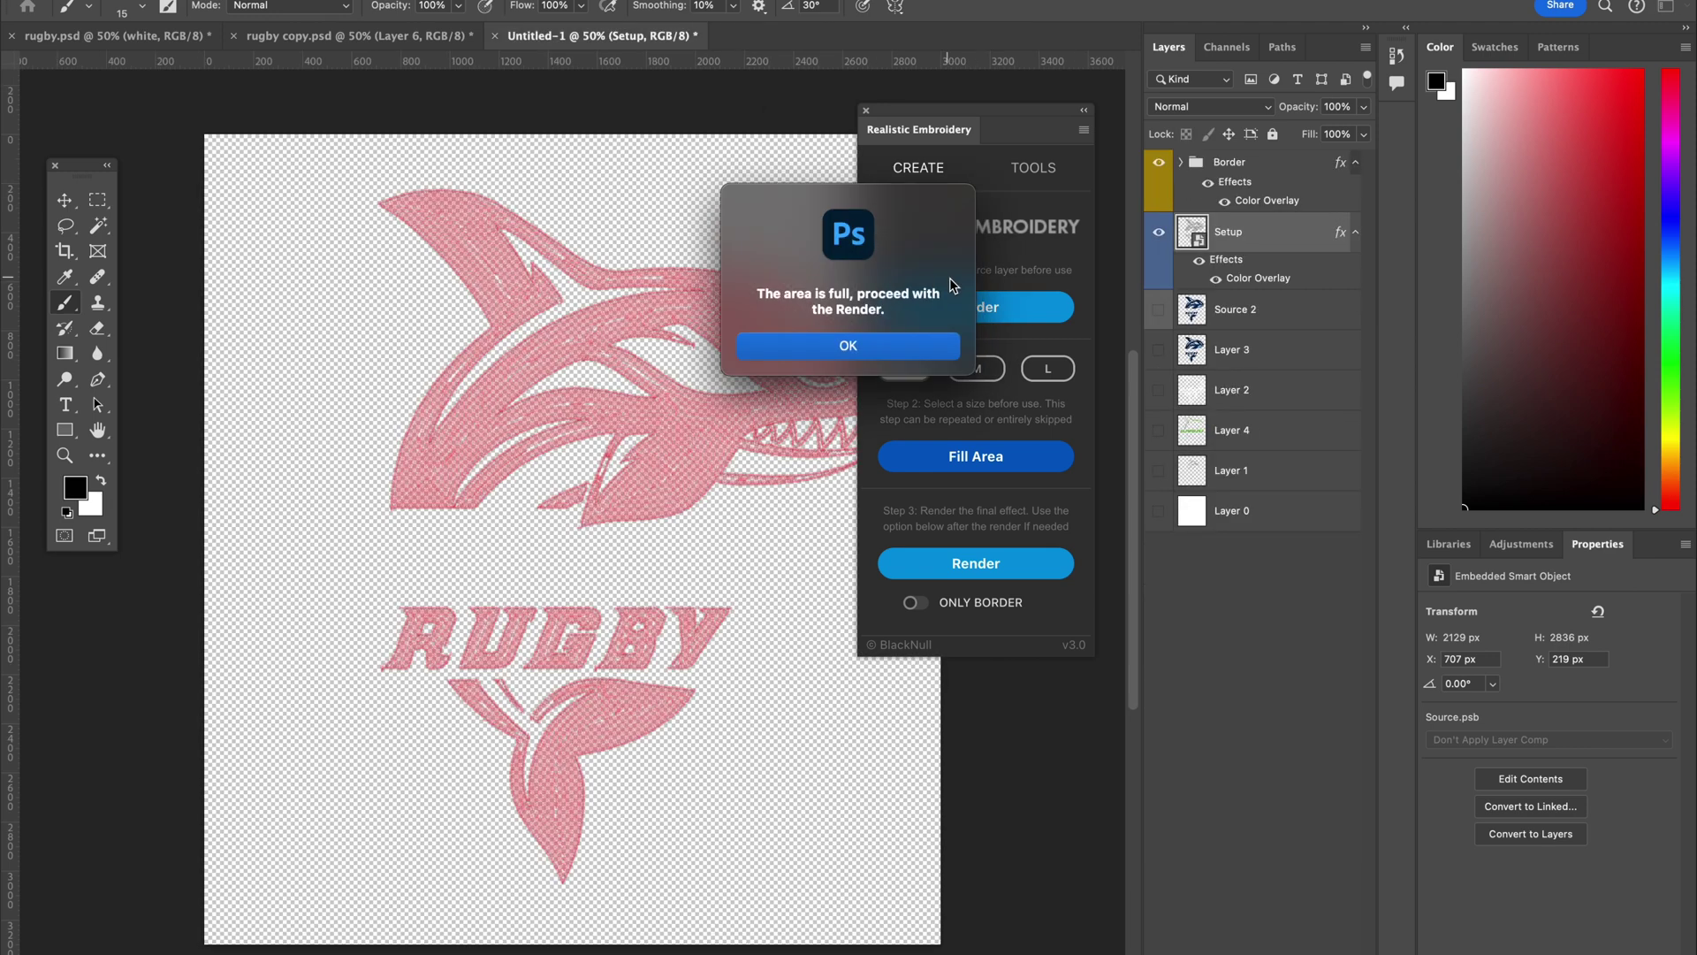
{"action": "left_click", "coordinate": [850, 346]}
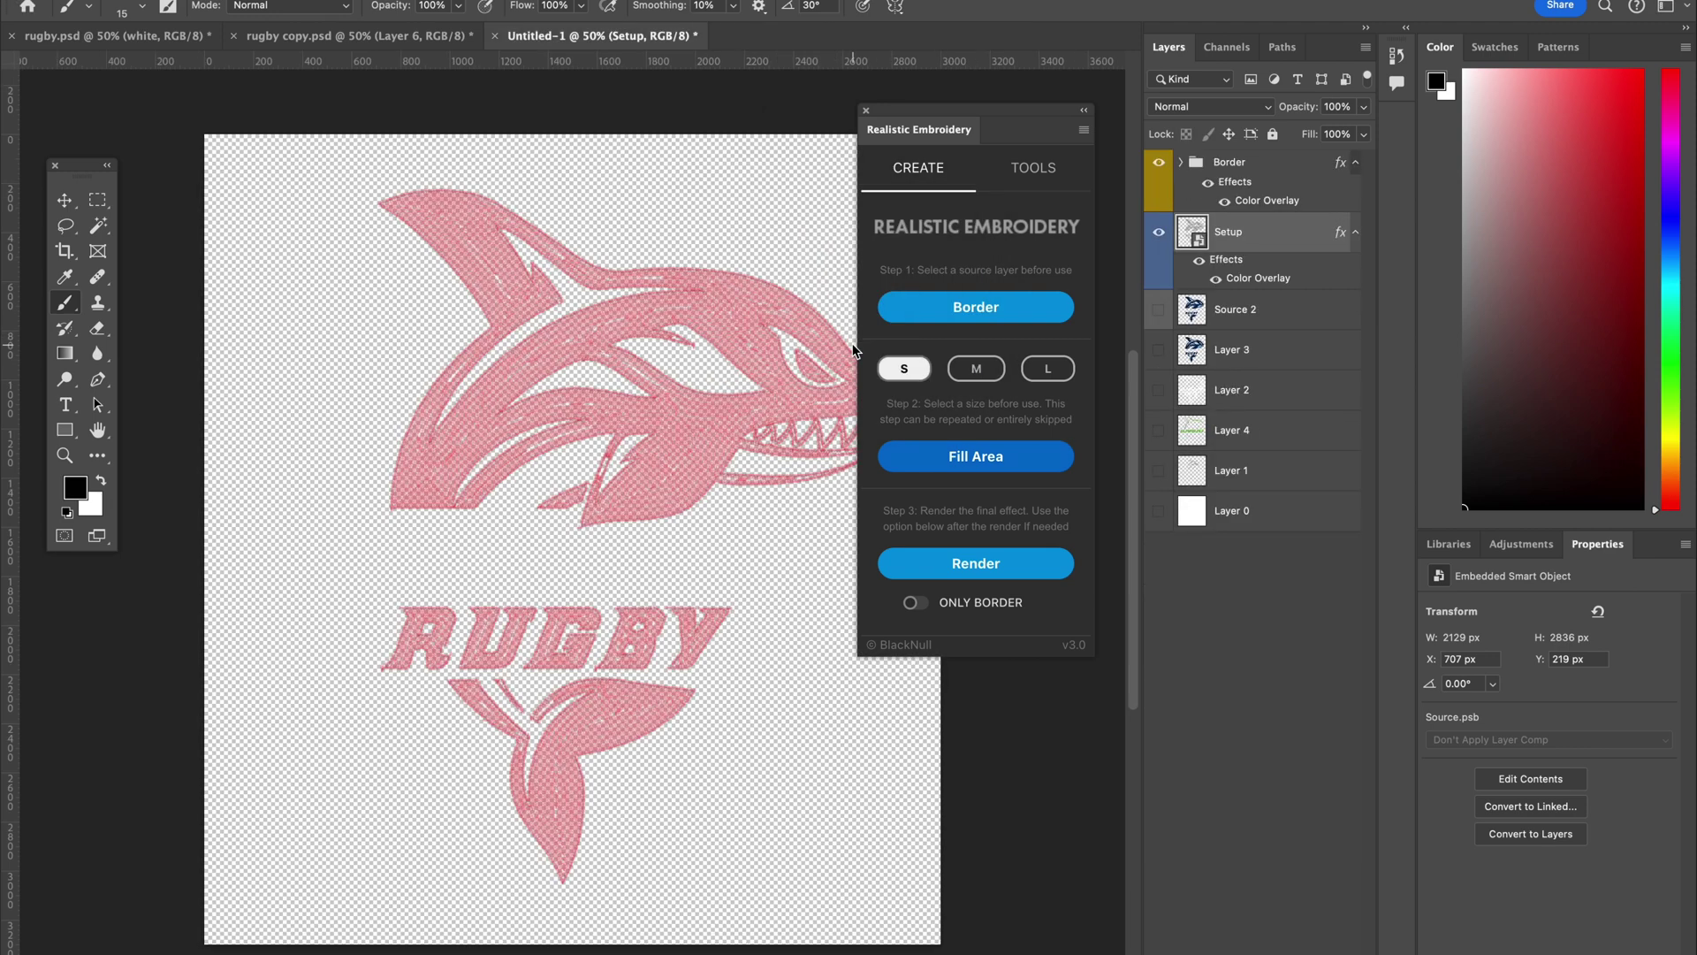
Render the embroidery, zoom in on the shark's stitching, then fit the canvas to the window.
{"action": "left_click", "coordinate": [956, 572]}
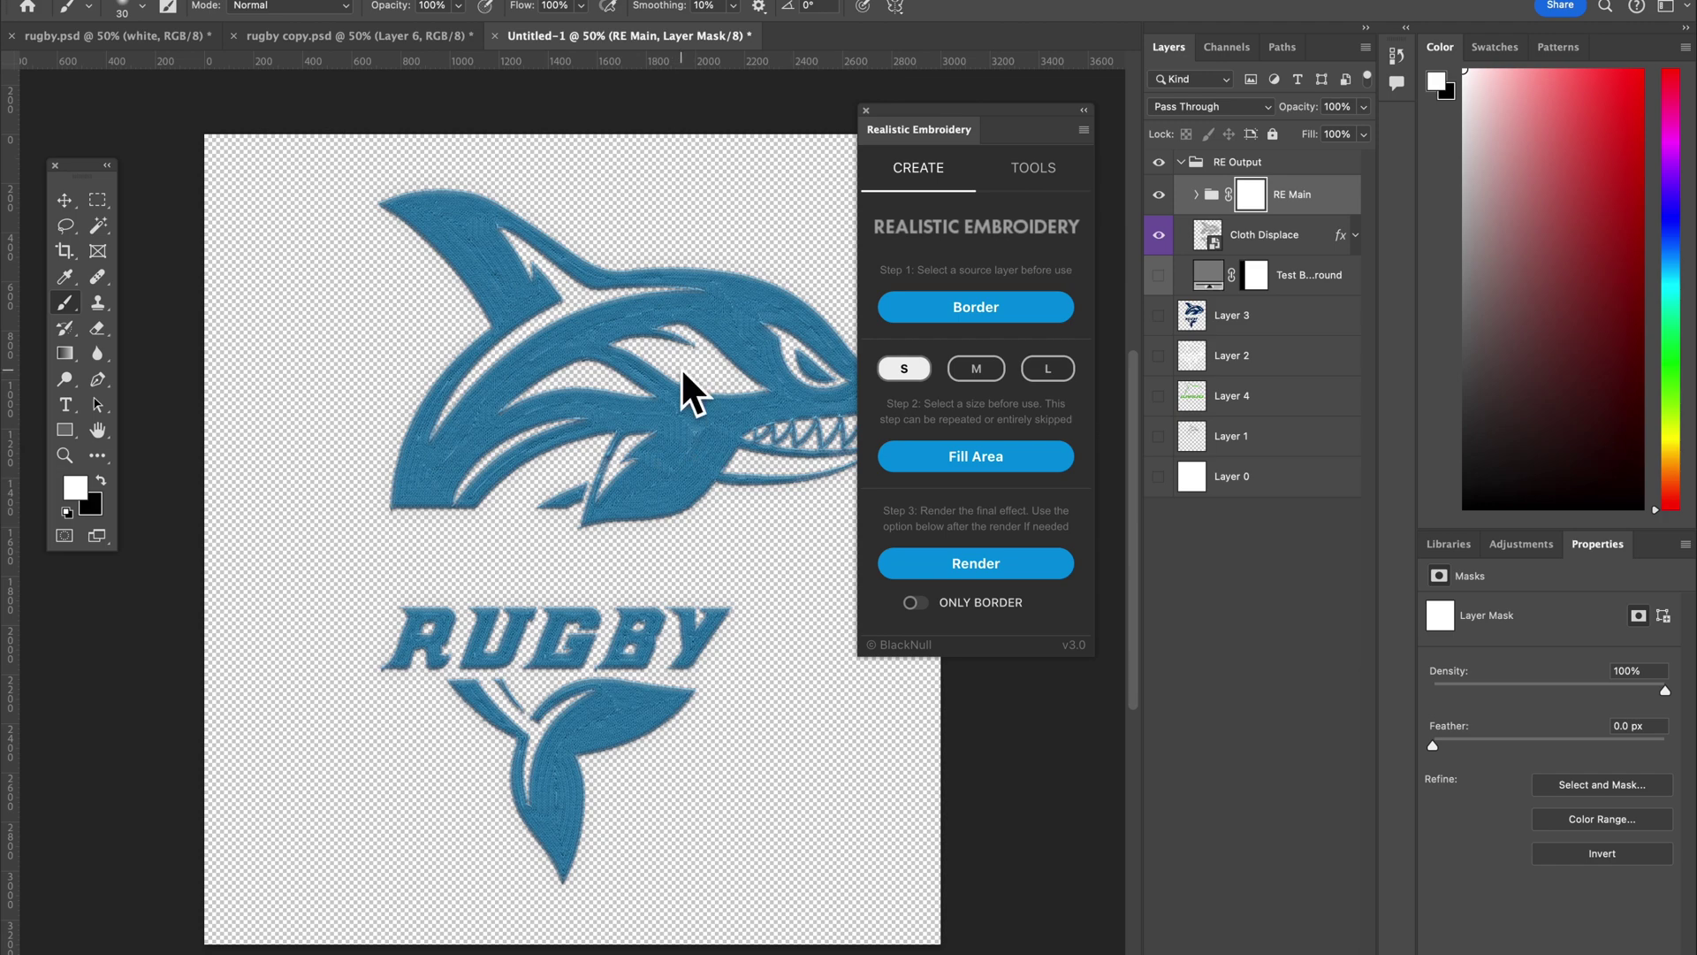
{"action": "left_click", "coordinate": [64, 456]}
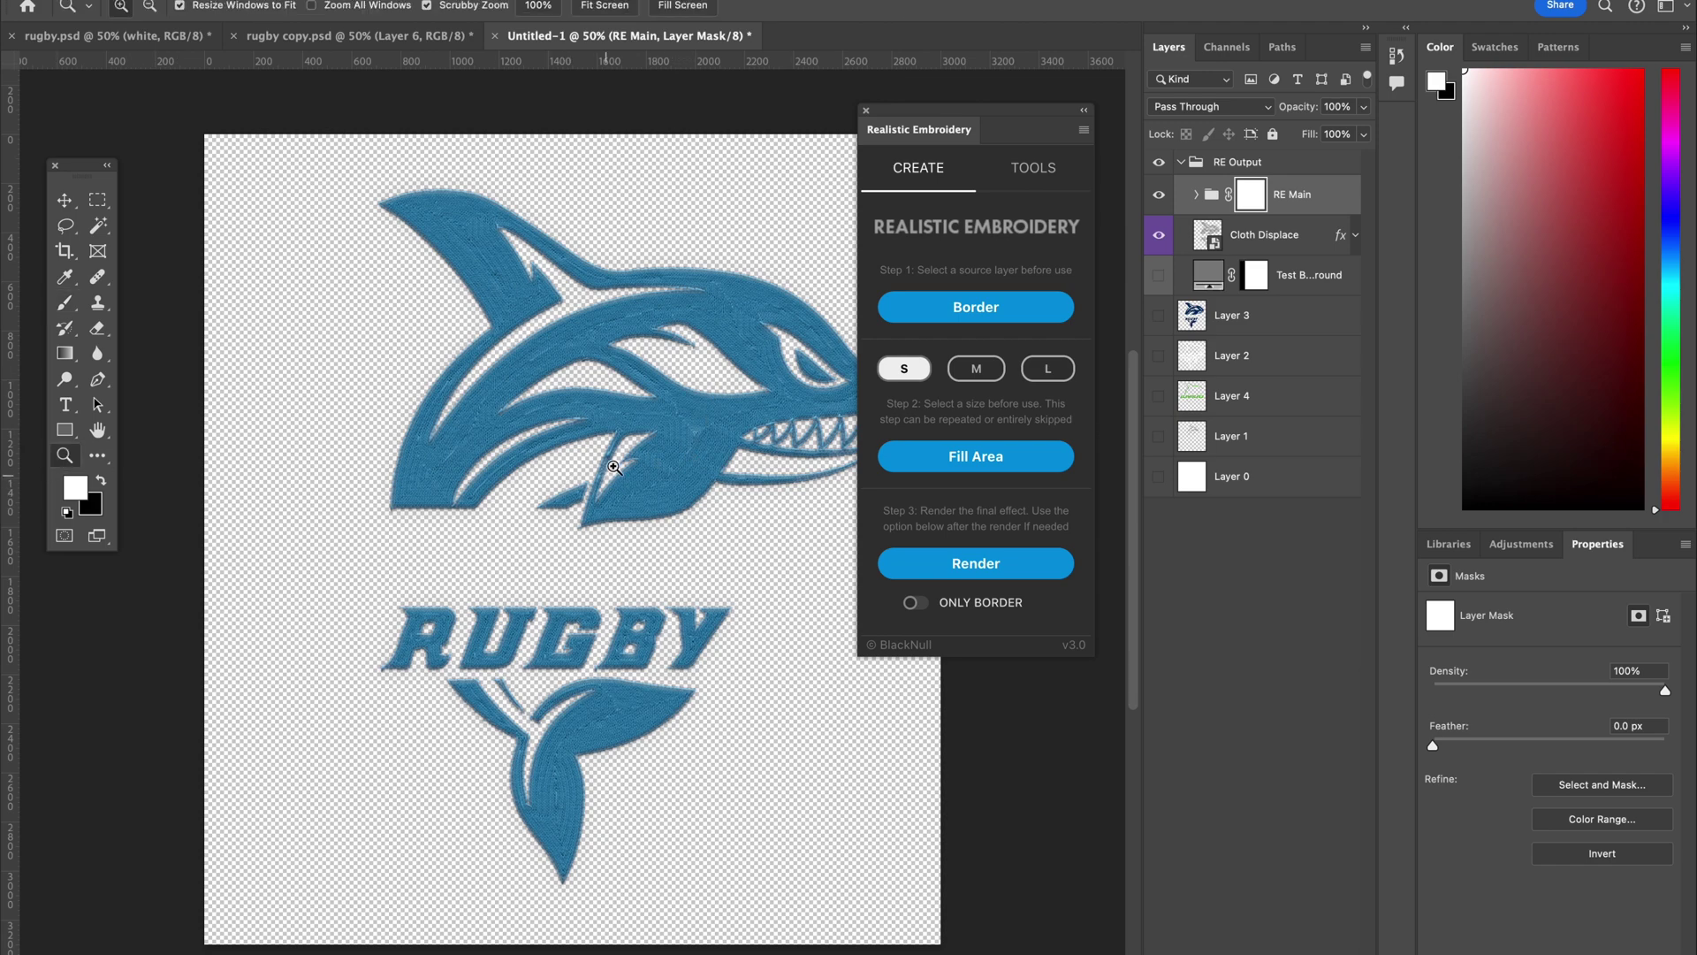
{"action": "left_click", "coordinate": [672, 485]}
{"action": "key", "text": "ctrl+0"}
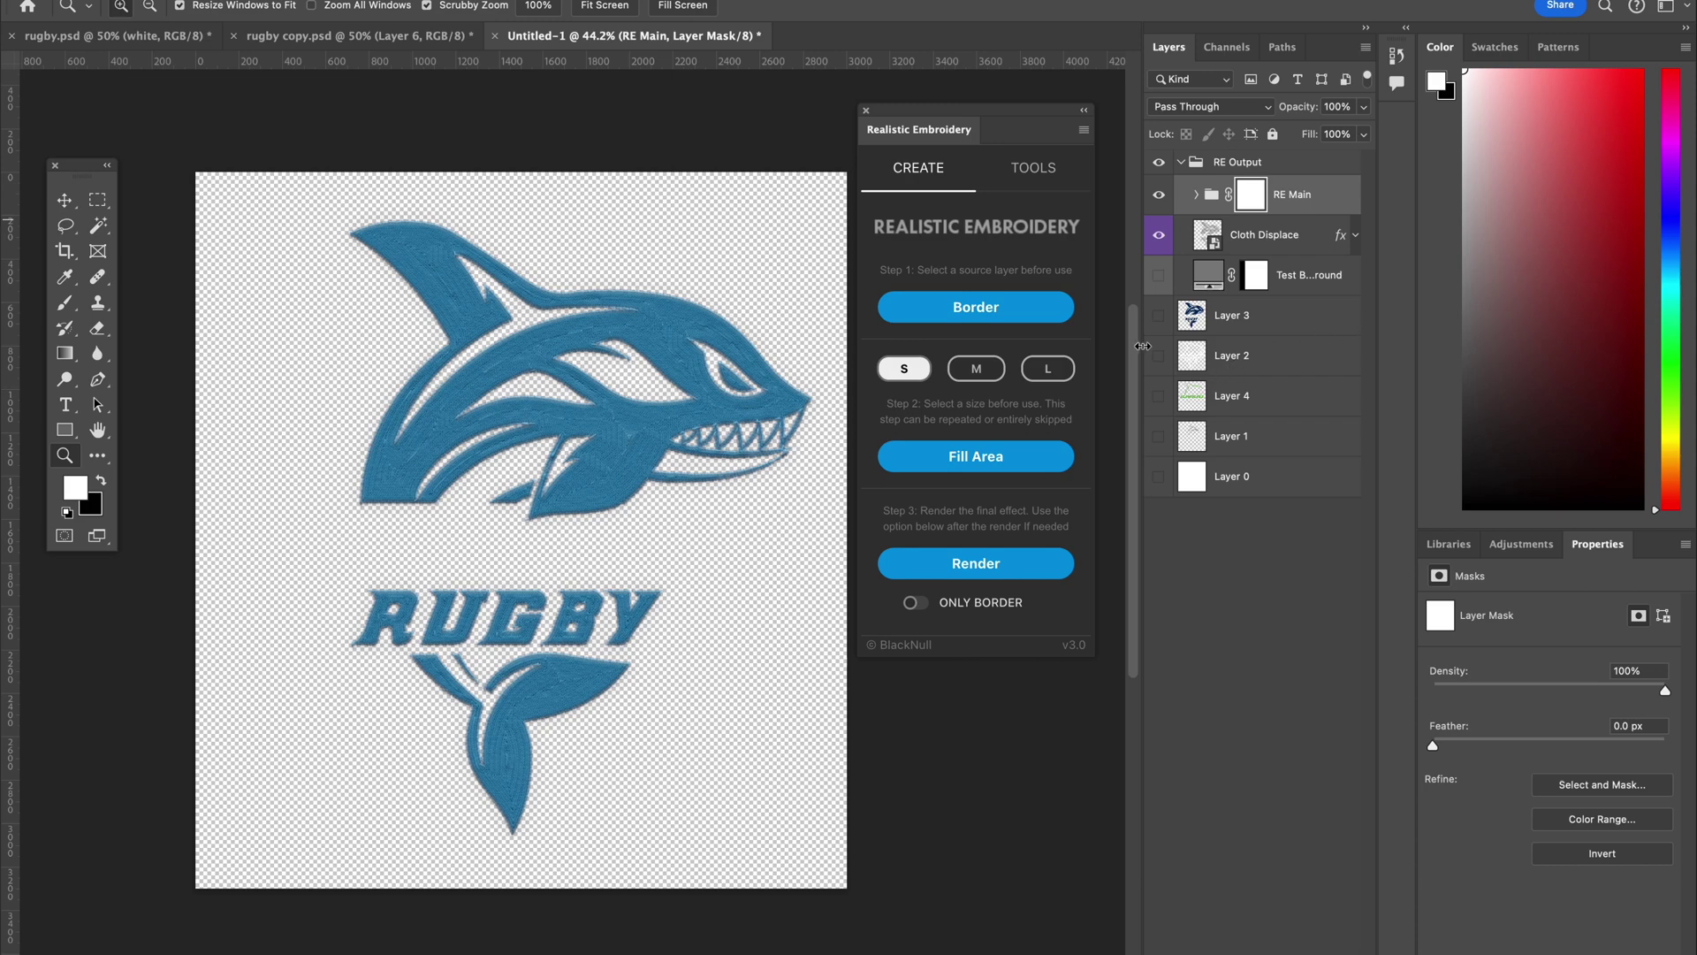
Select the RE Output group through the Test Background layer and bring up the Layers panel menu.
{"action": "left_click", "coordinate": [1257, 327]}
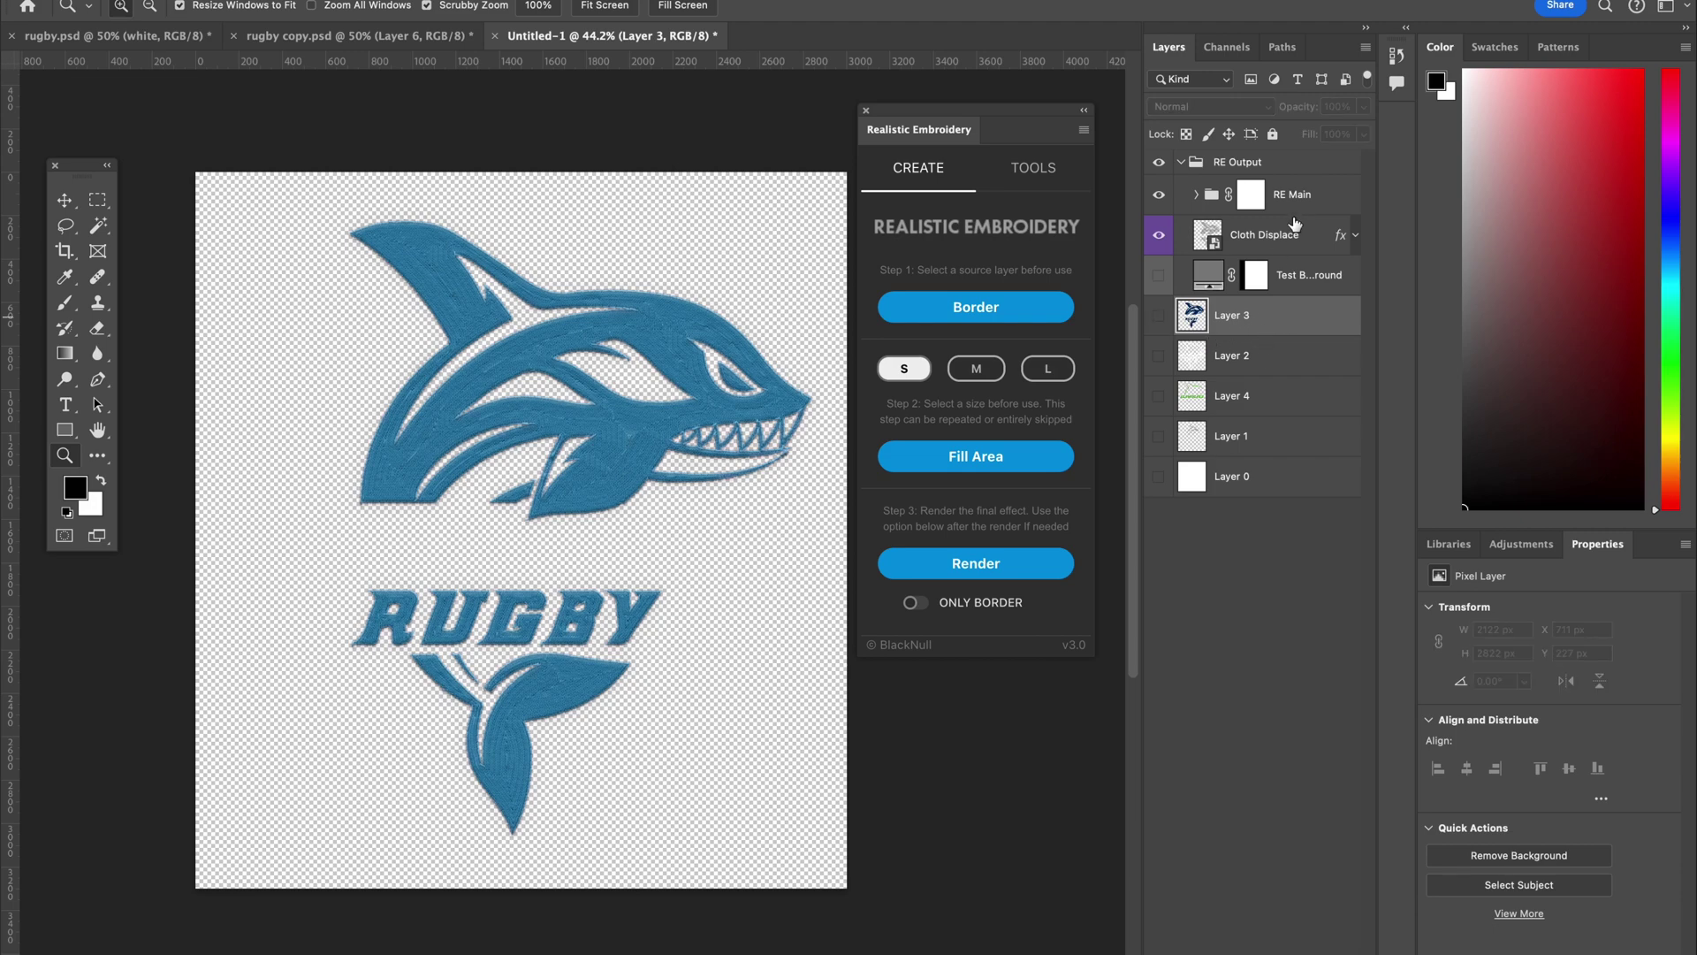
{"action": "left_click", "coordinate": [1294, 170]}
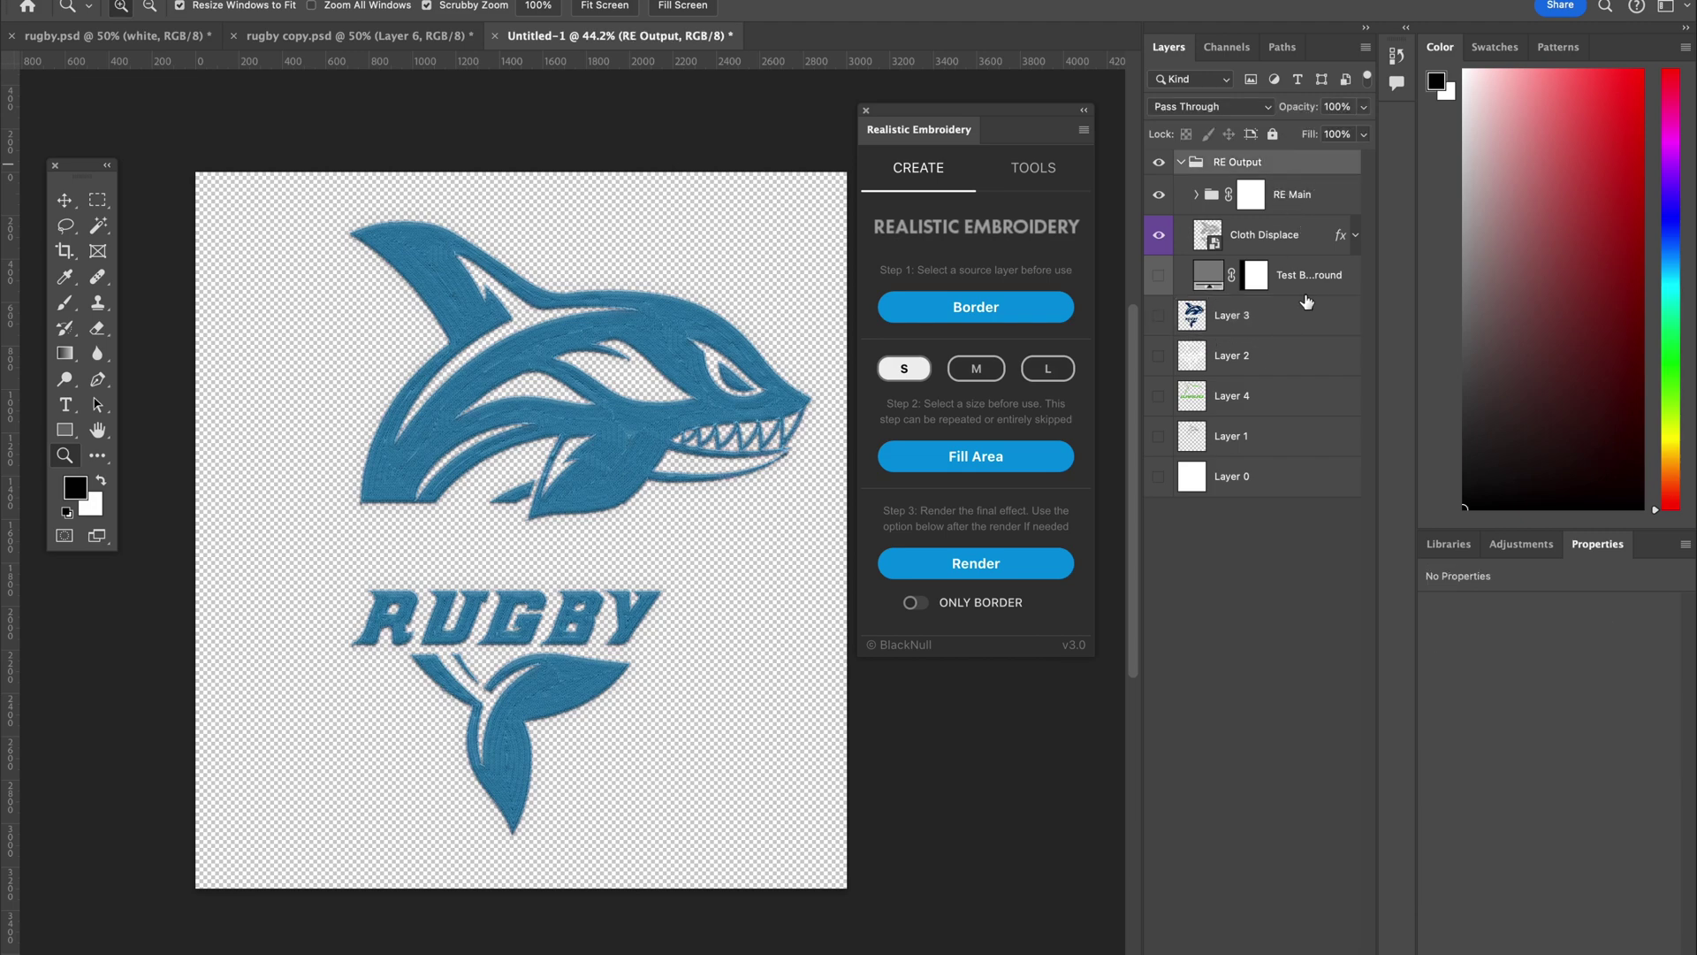
{"action": "left_click", "coordinate": [1287, 290], "text": "shift"}
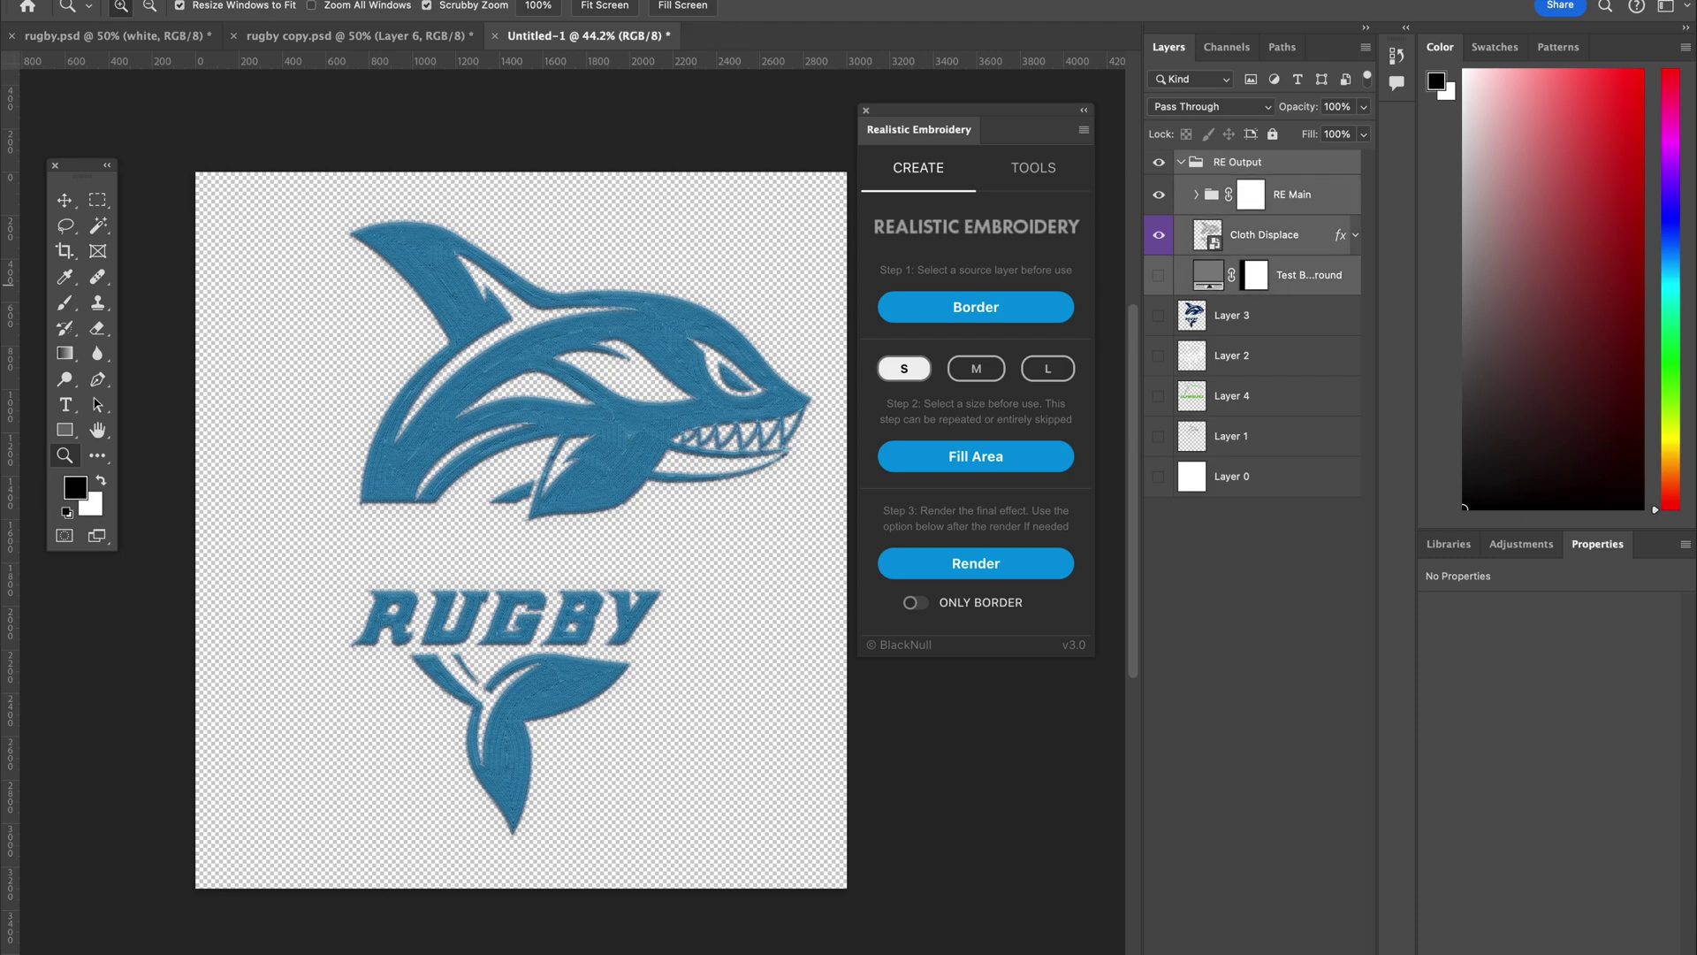
{"action": "left_click", "coordinate": [1365, 47]}
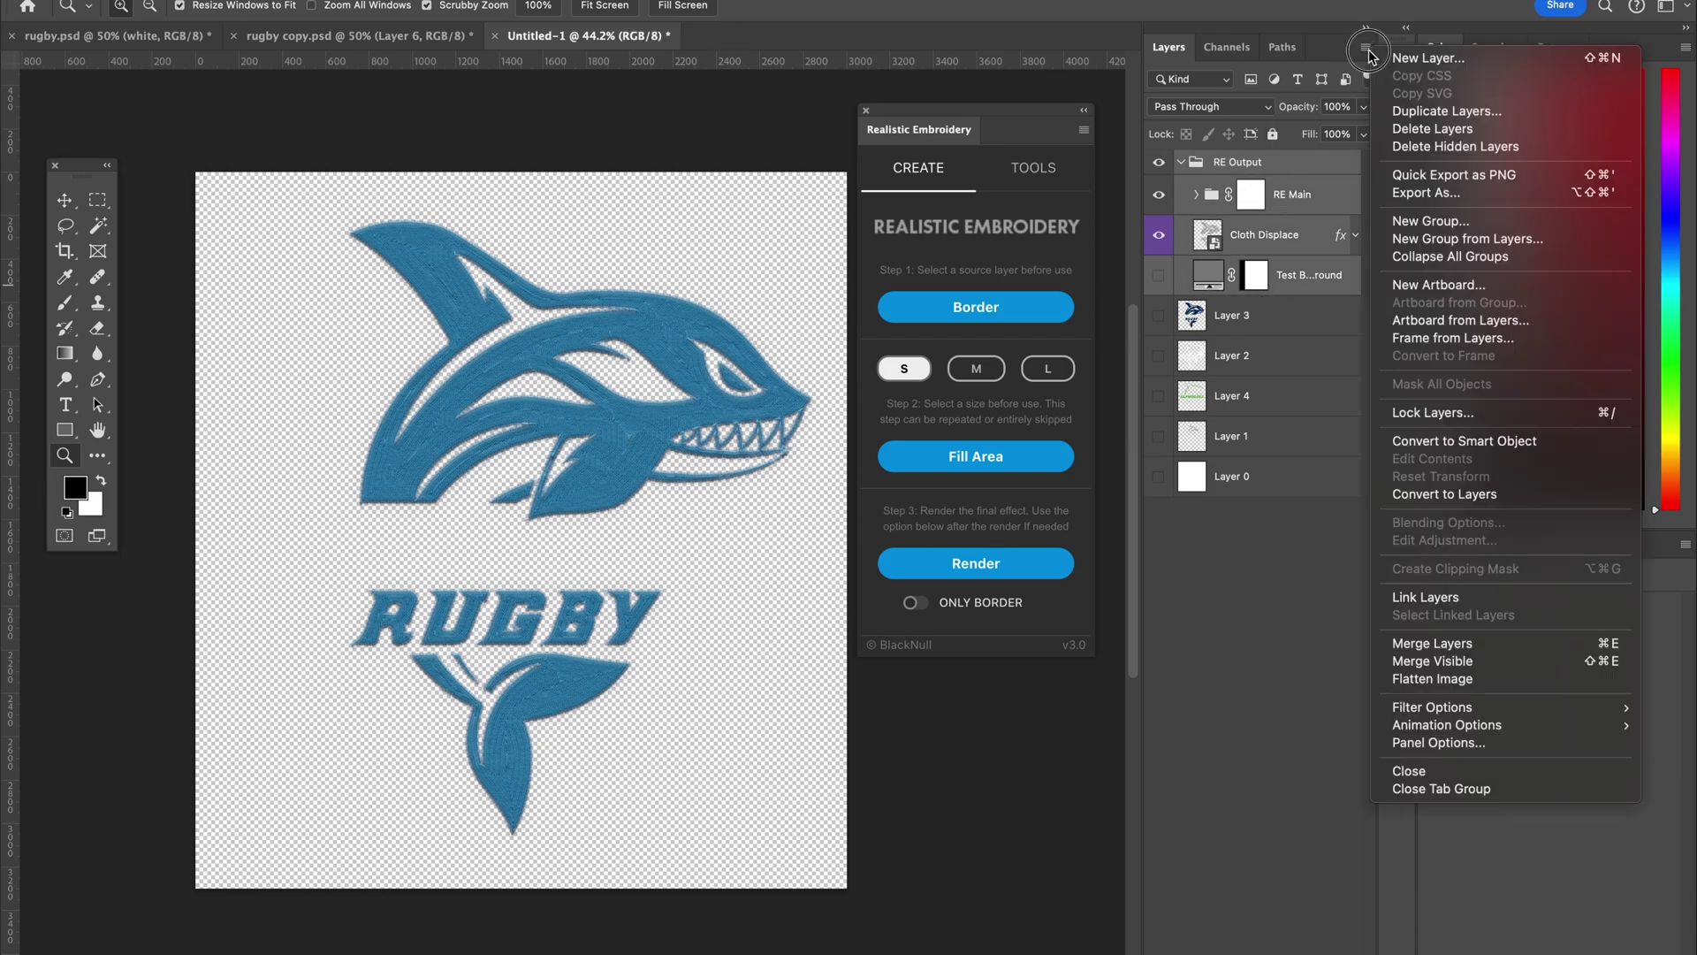
Merge the output layers into RE Output, load its pixel selection, and add a Black & White adjustment.
{"action": "left_click", "coordinate": [1411, 650]}
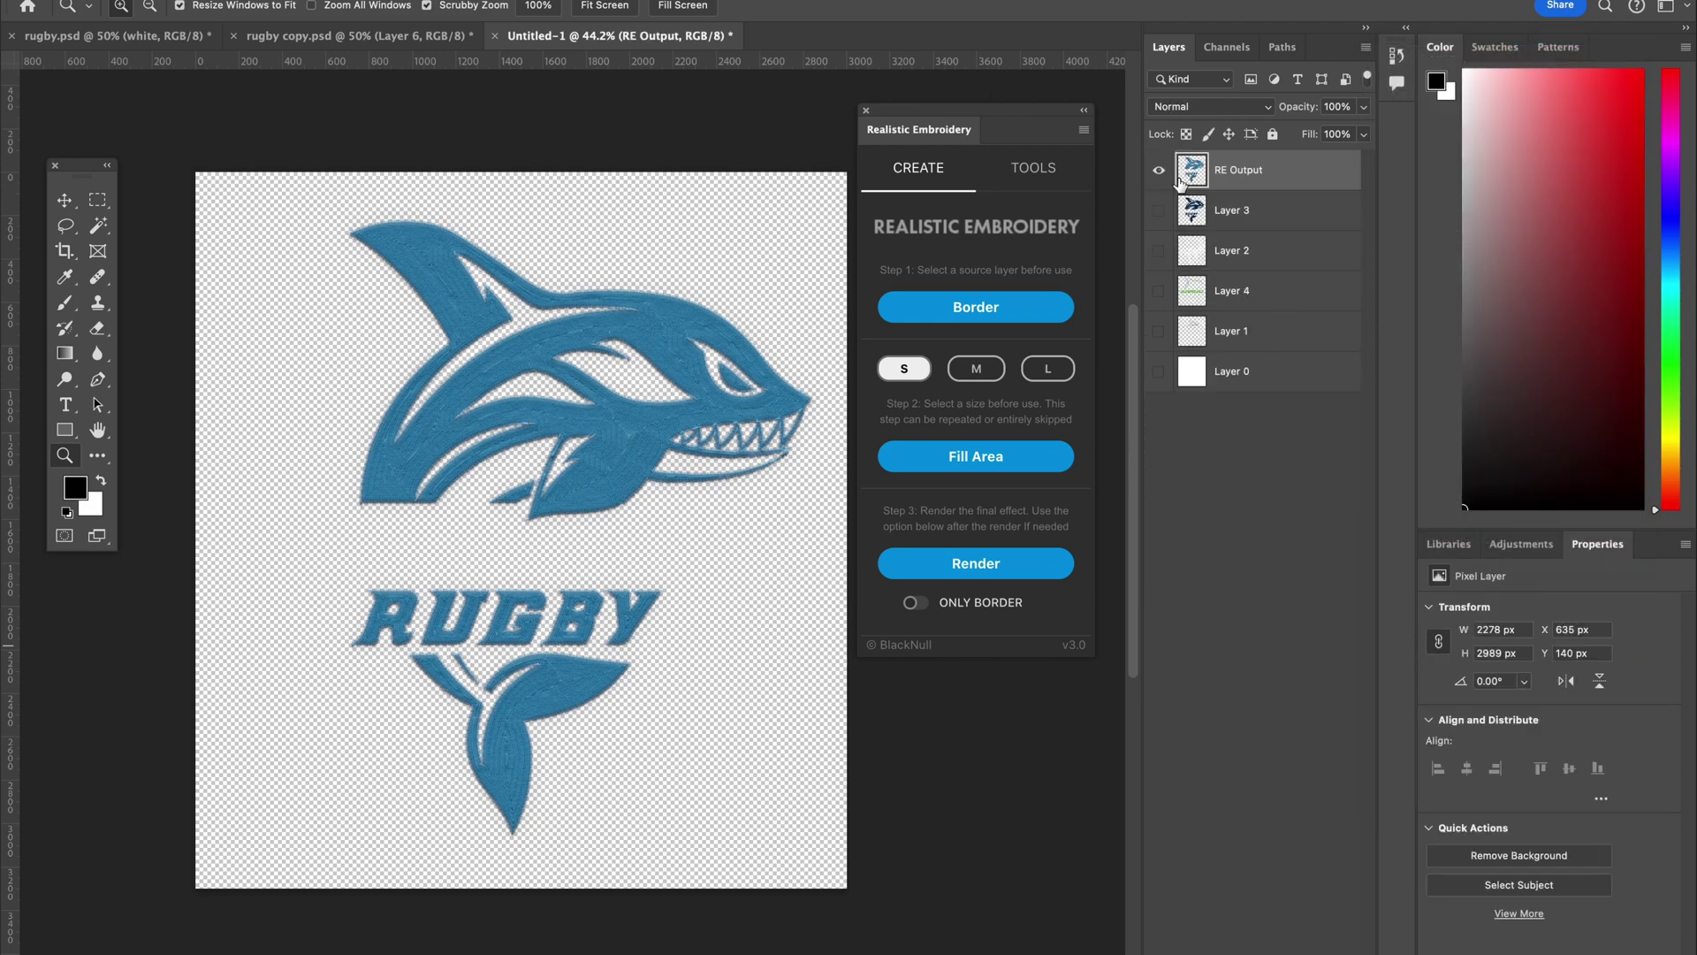
{"action": "key", "text": "m"}
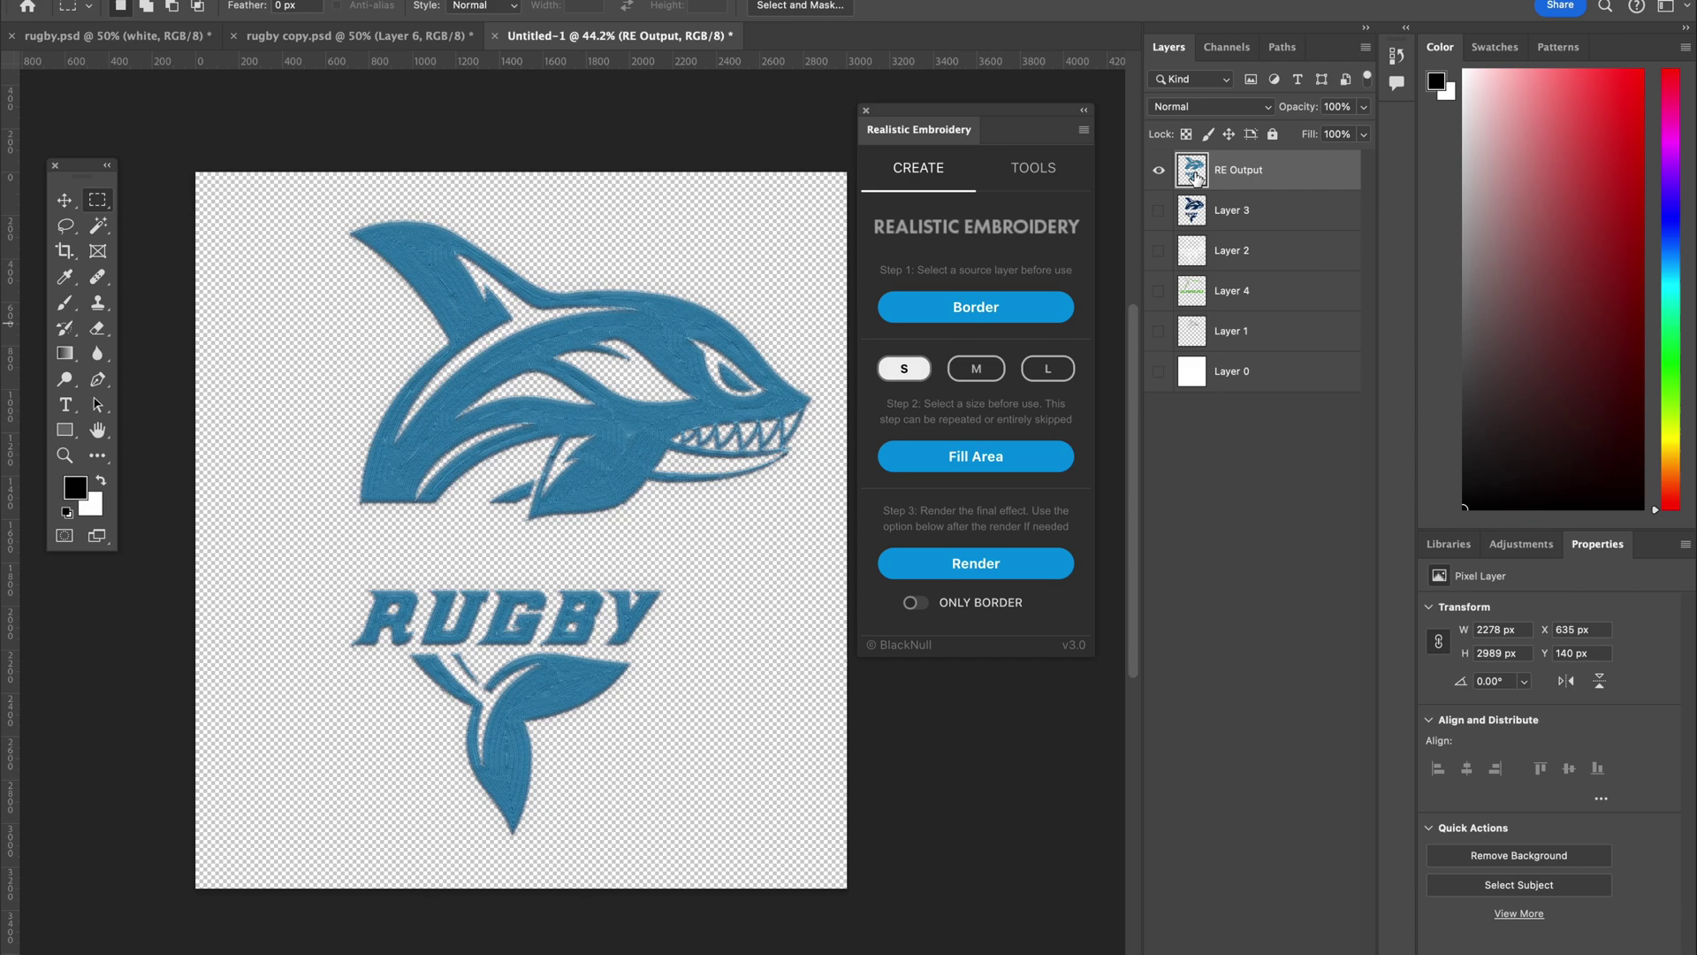
{"action": "left_click", "coordinate": [1193, 172], "text": "super"}
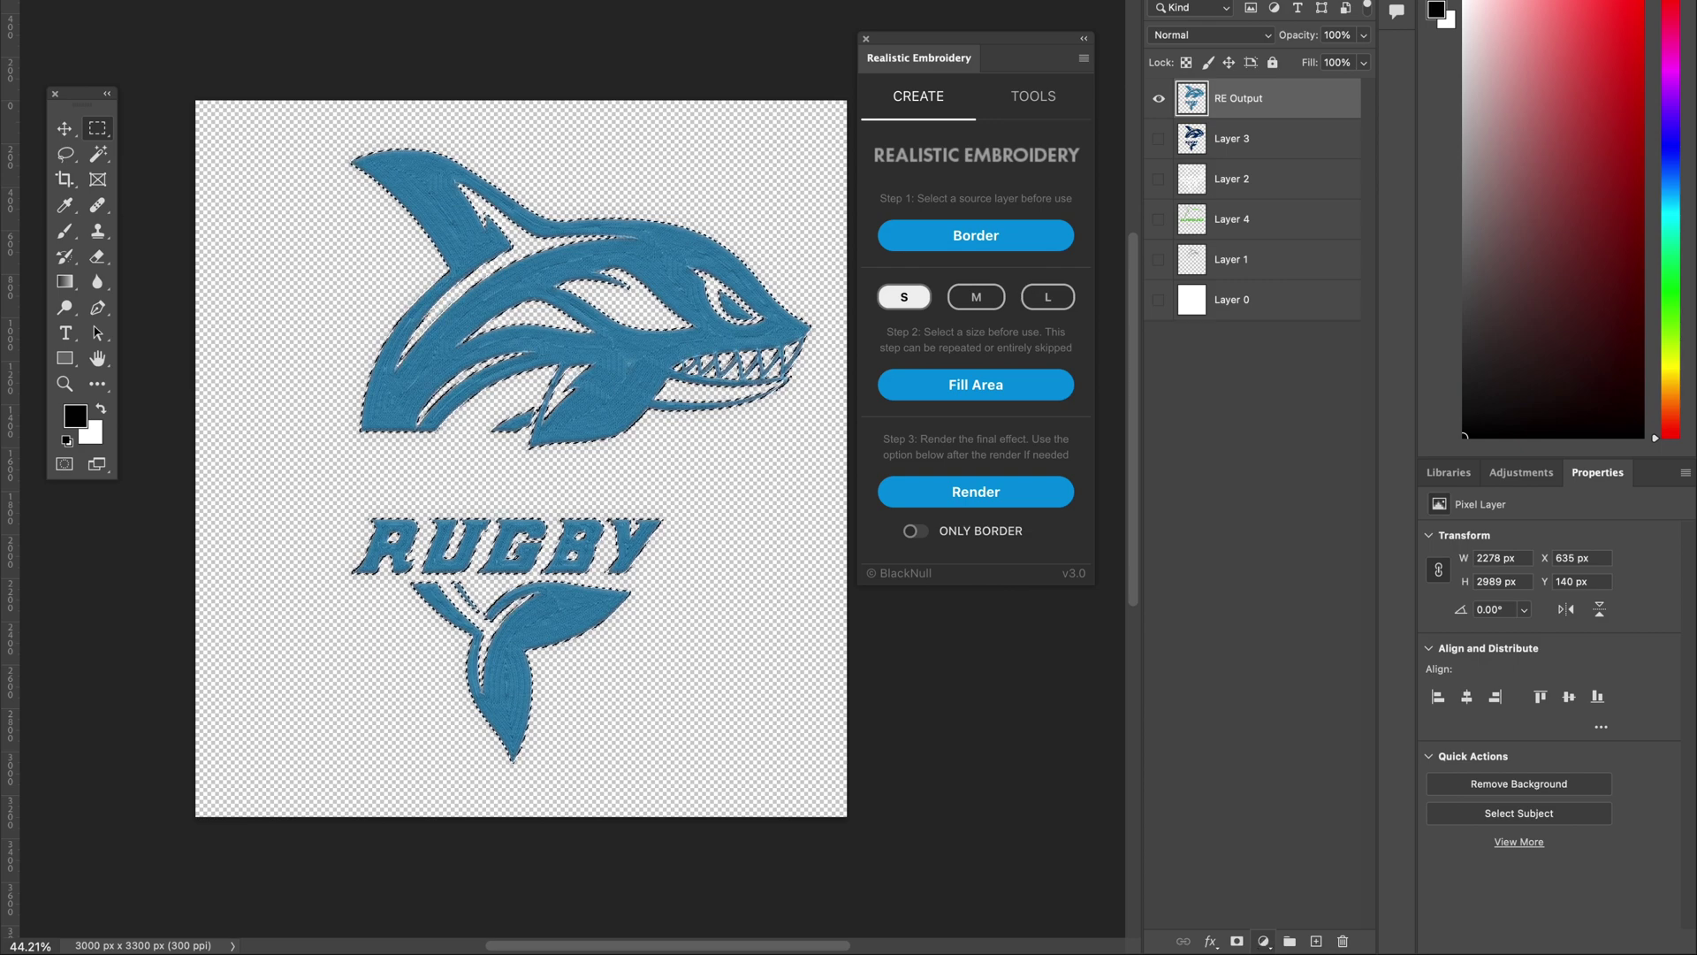
{"action": "left_click", "coordinate": [1263, 941]}
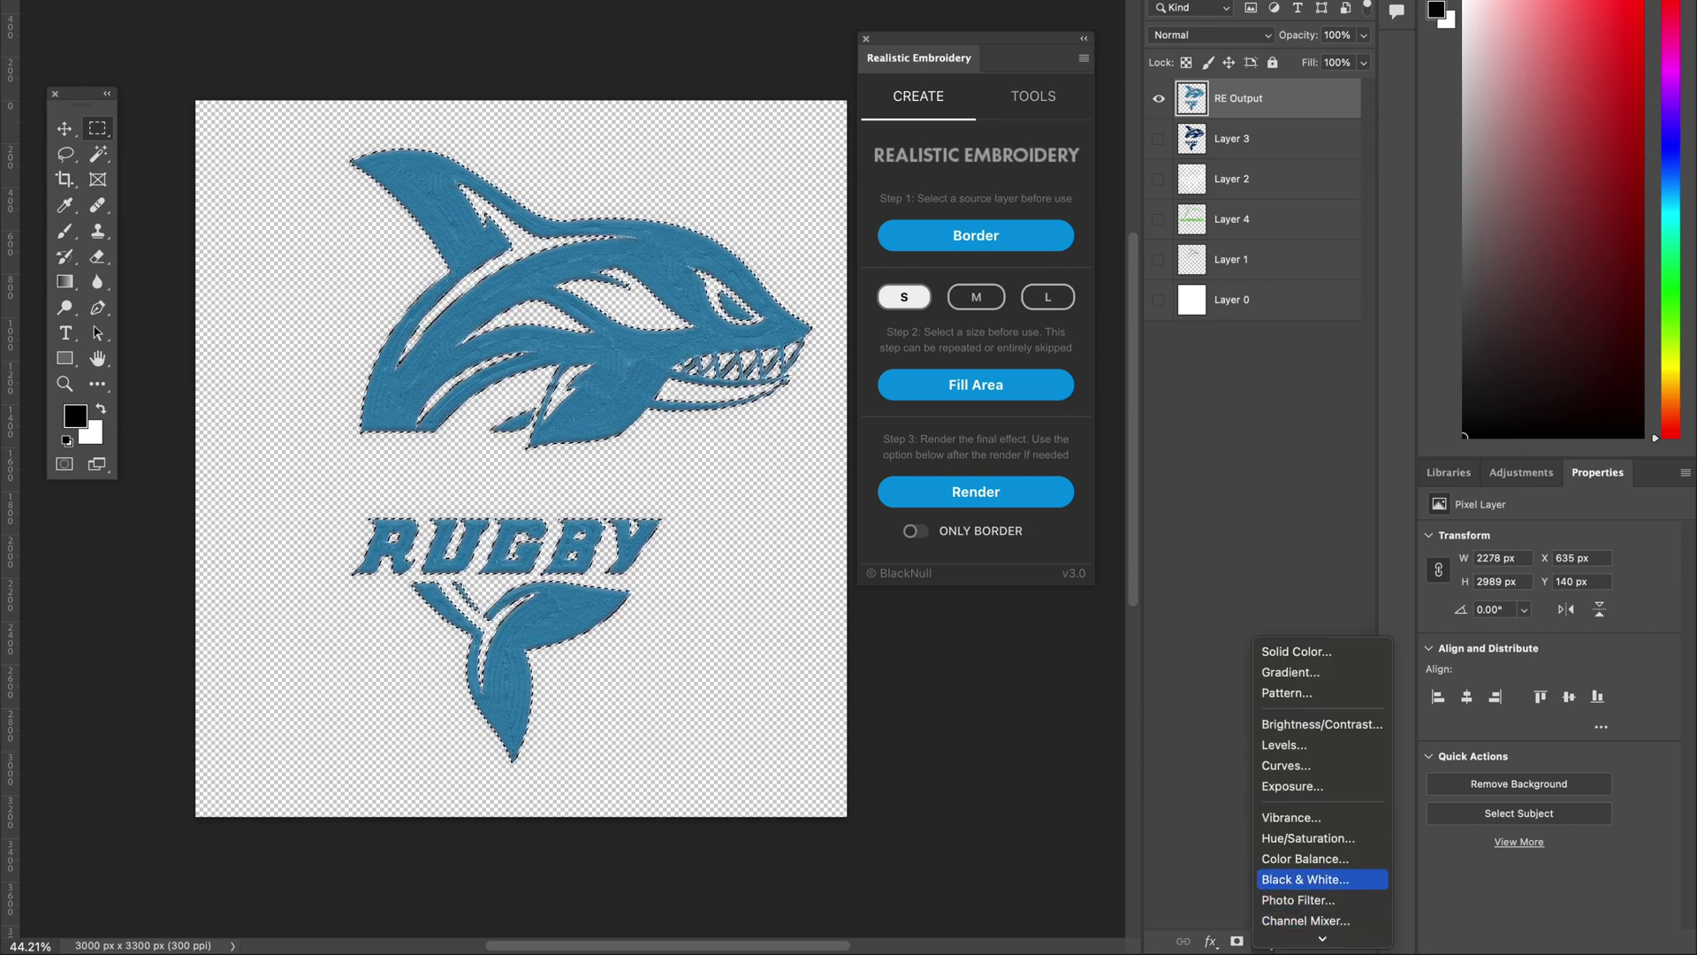
{"action": "left_click", "coordinate": [1286, 880]}
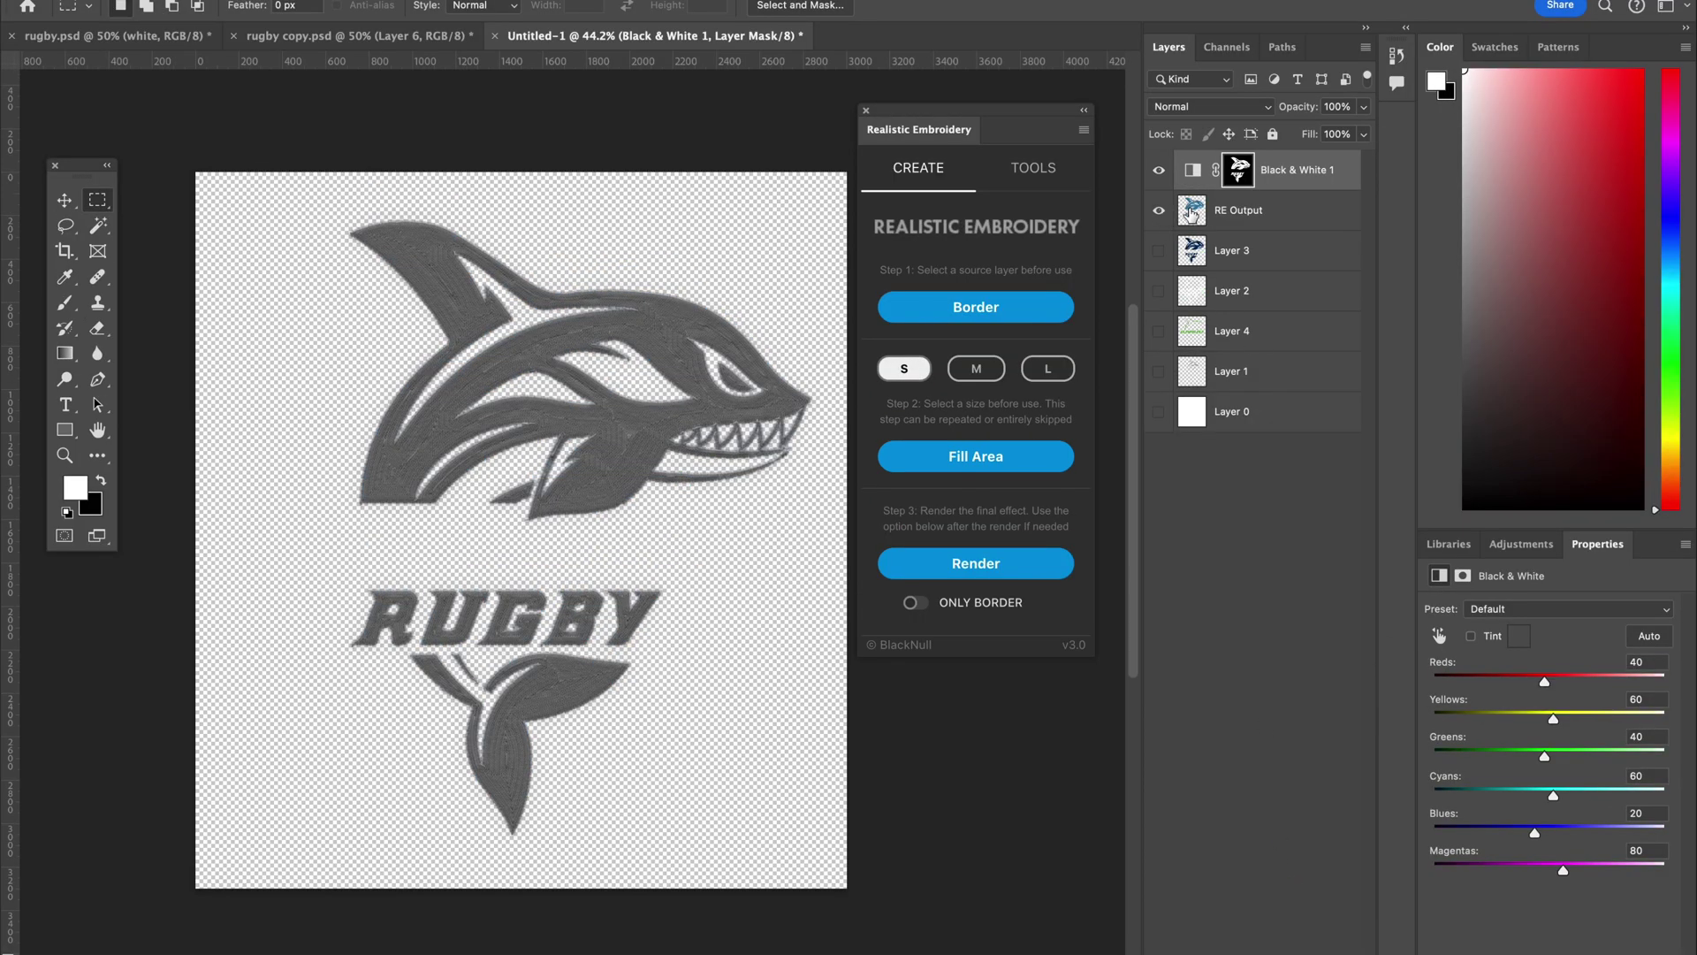
Add a Levels adjustment above RE Output, then select the original Layer 3.
{"action": "left_click", "coordinate": [1193, 215]}
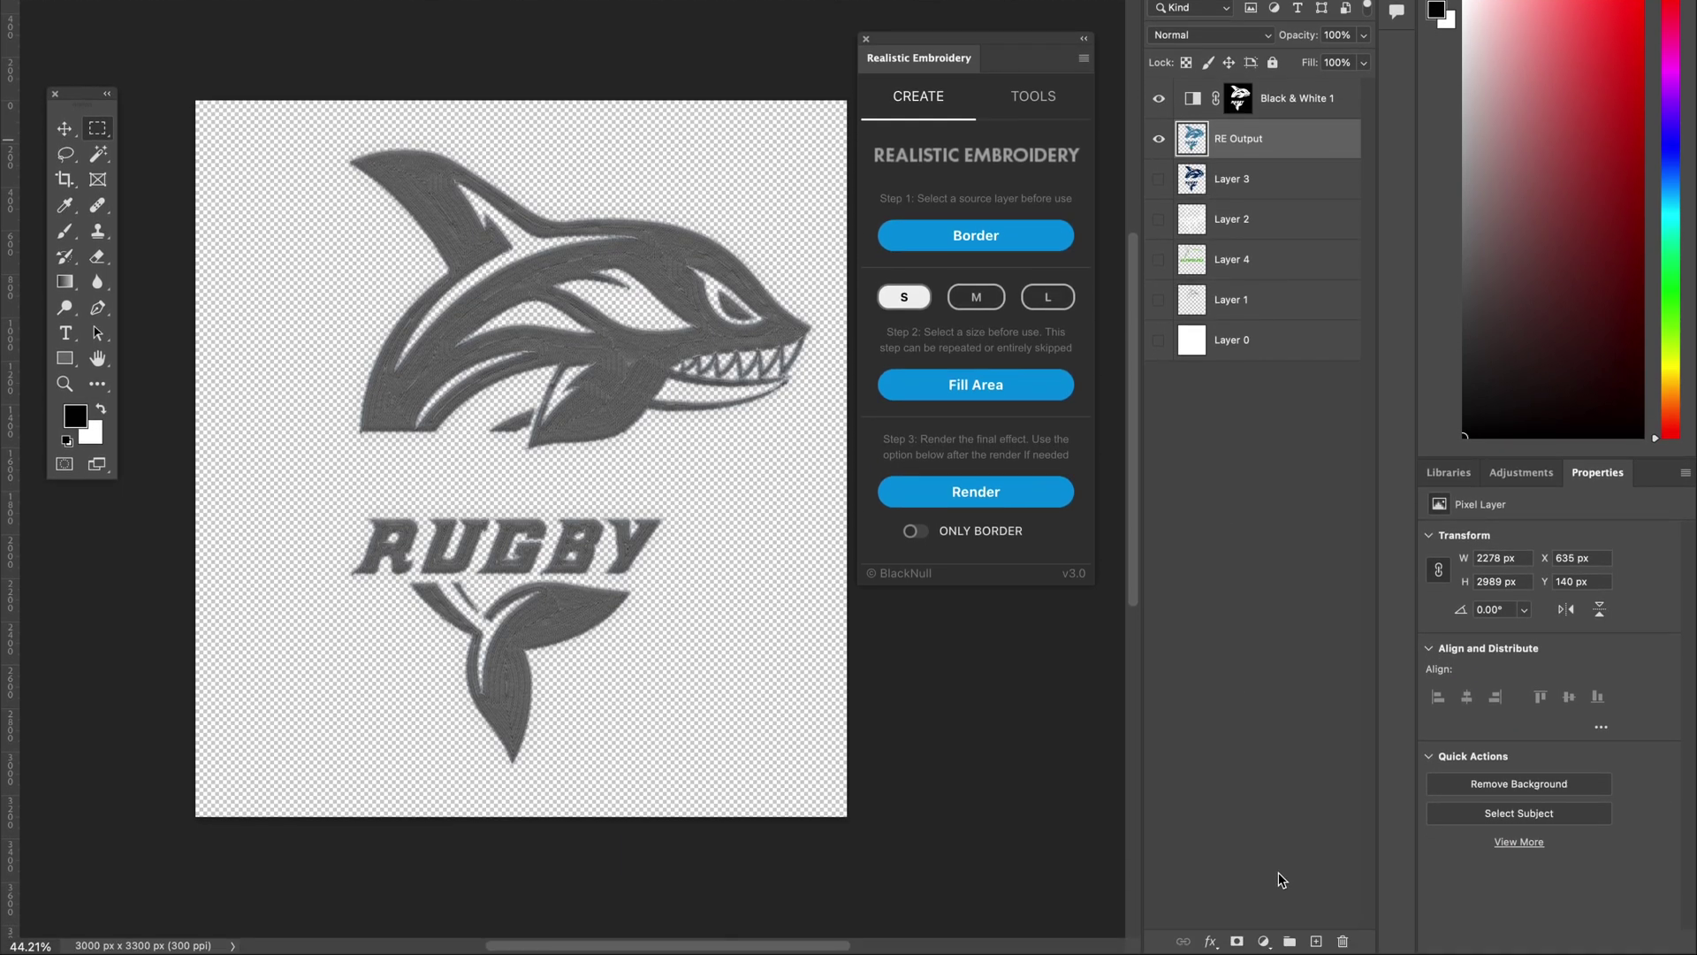
{"action": "left_click", "coordinate": [1265, 937]}
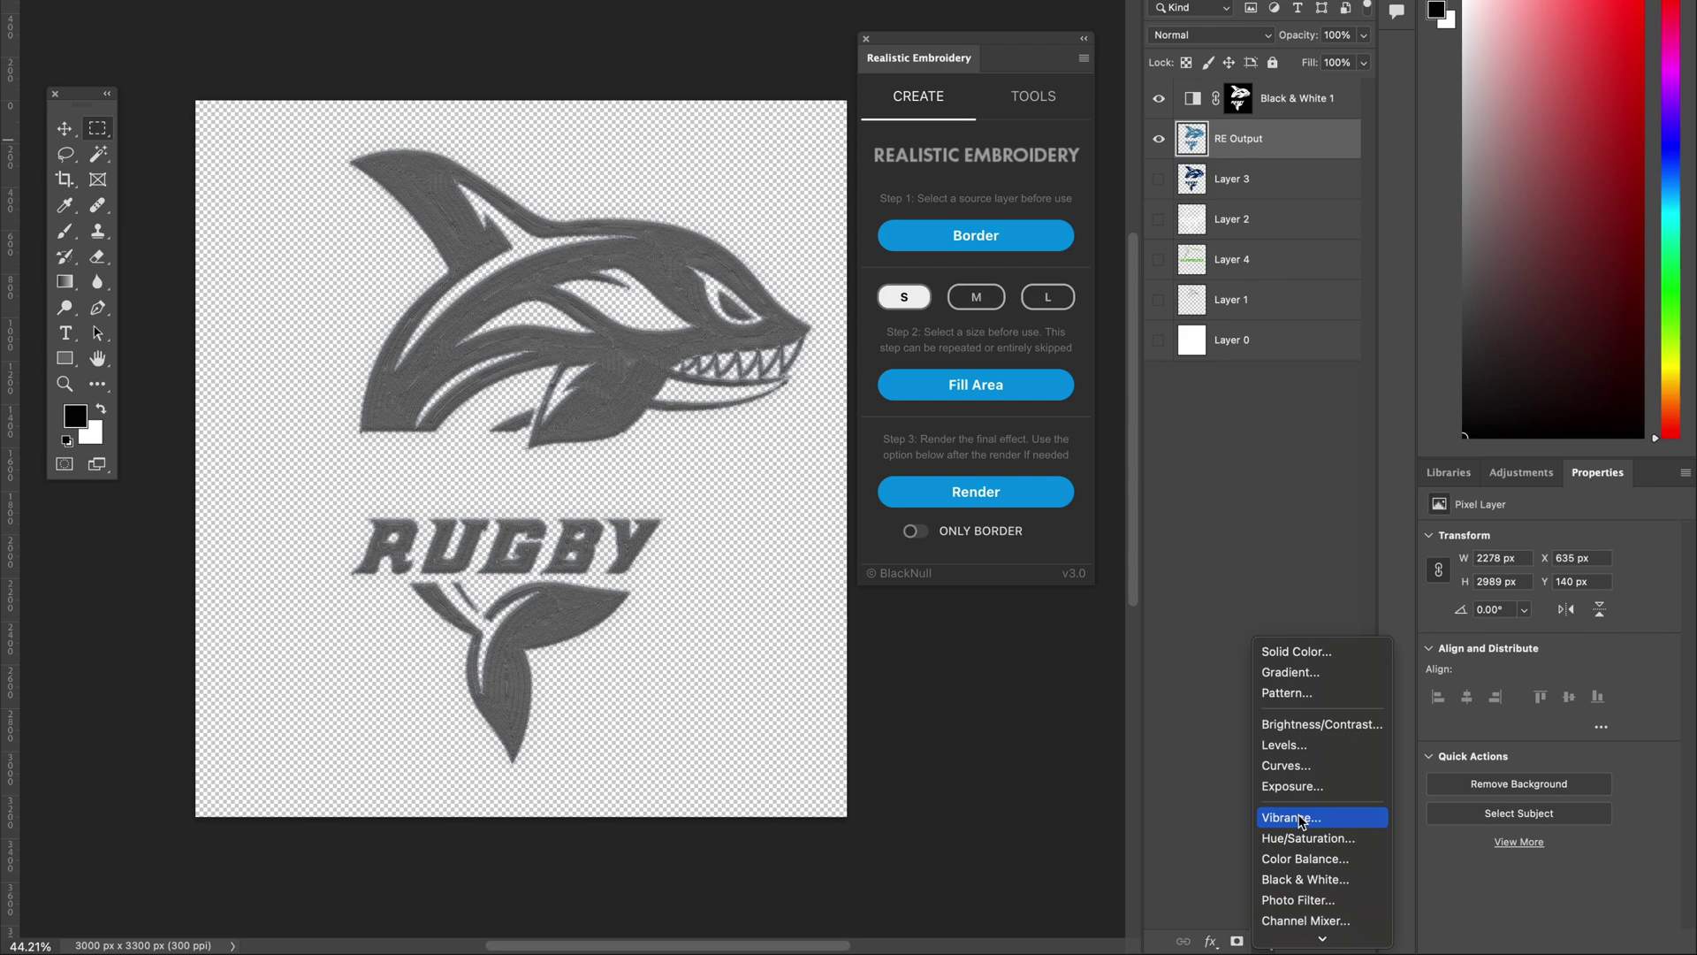
{"action": "left_click", "coordinate": [1286, 746]}
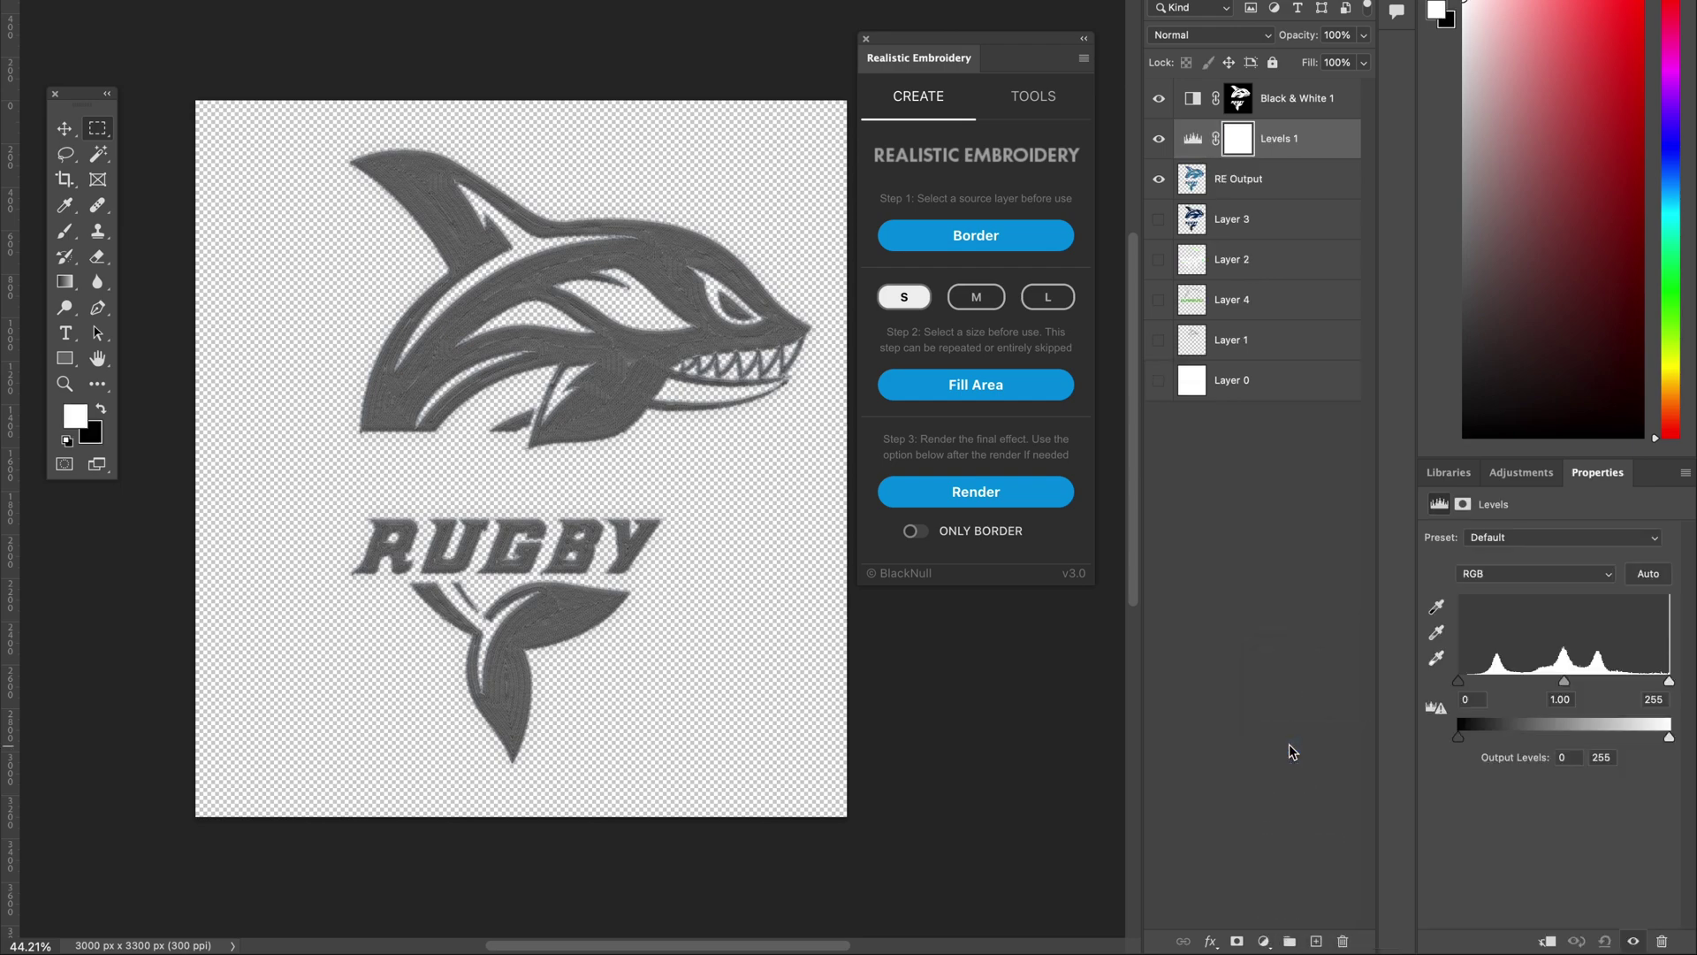
{"action": "left_click", "coordinate": [1300, 101]}
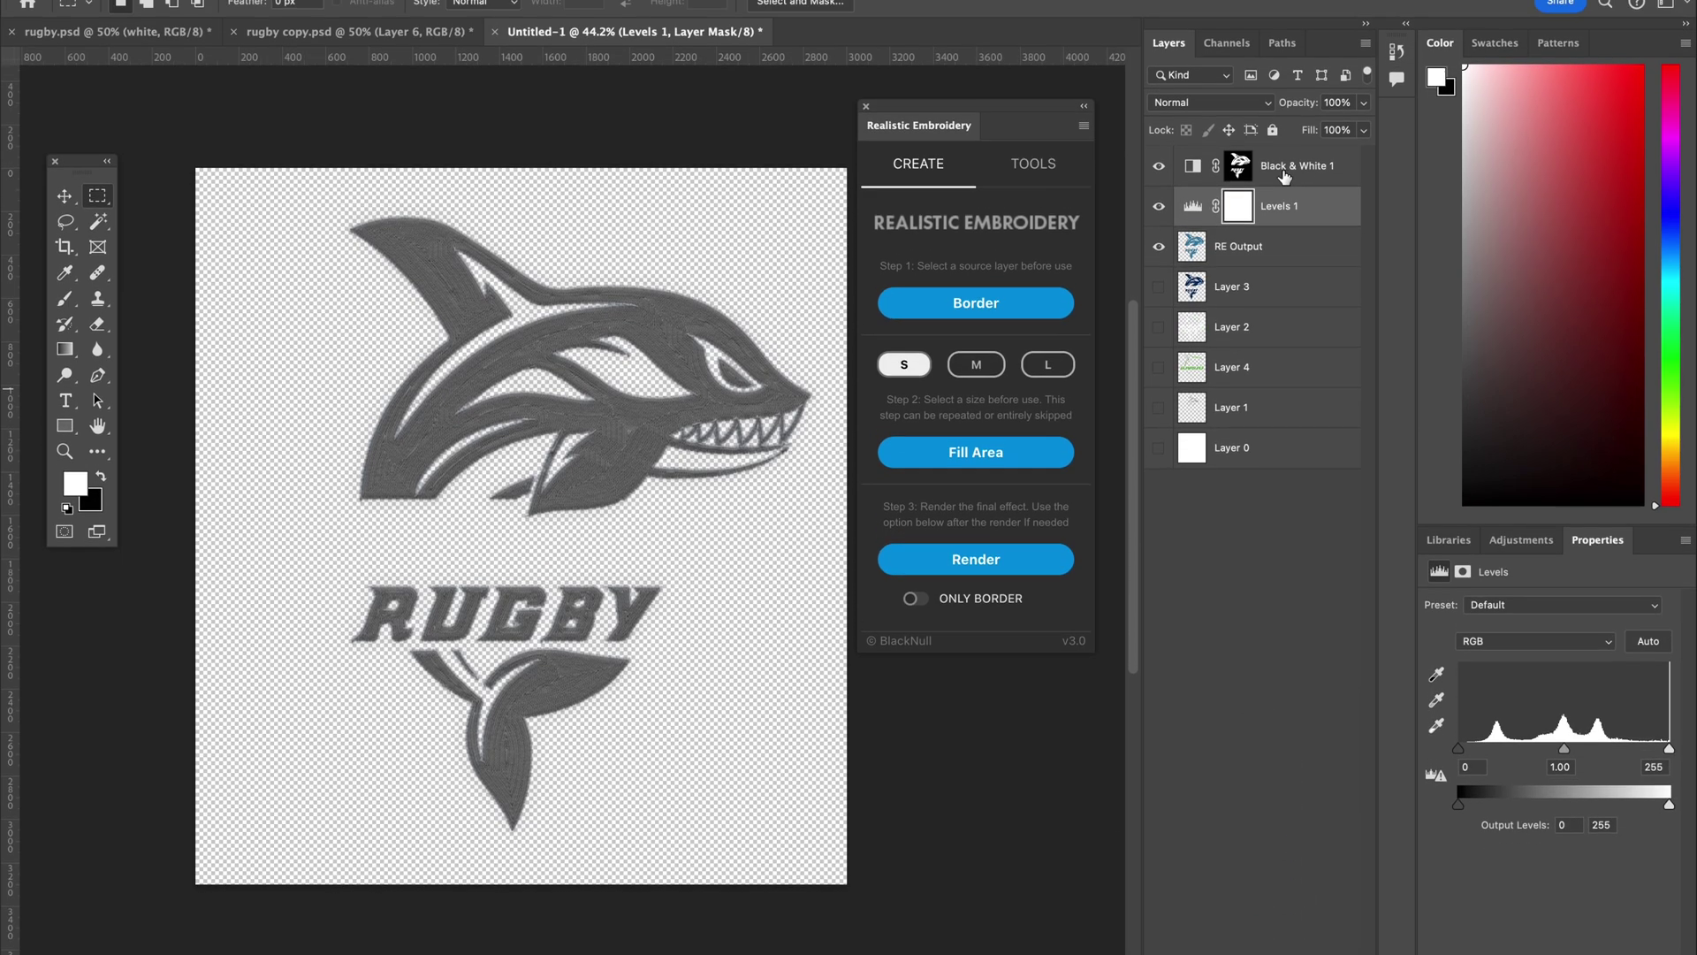
{"action": "left_click", "coordinate": [1247, 297]}
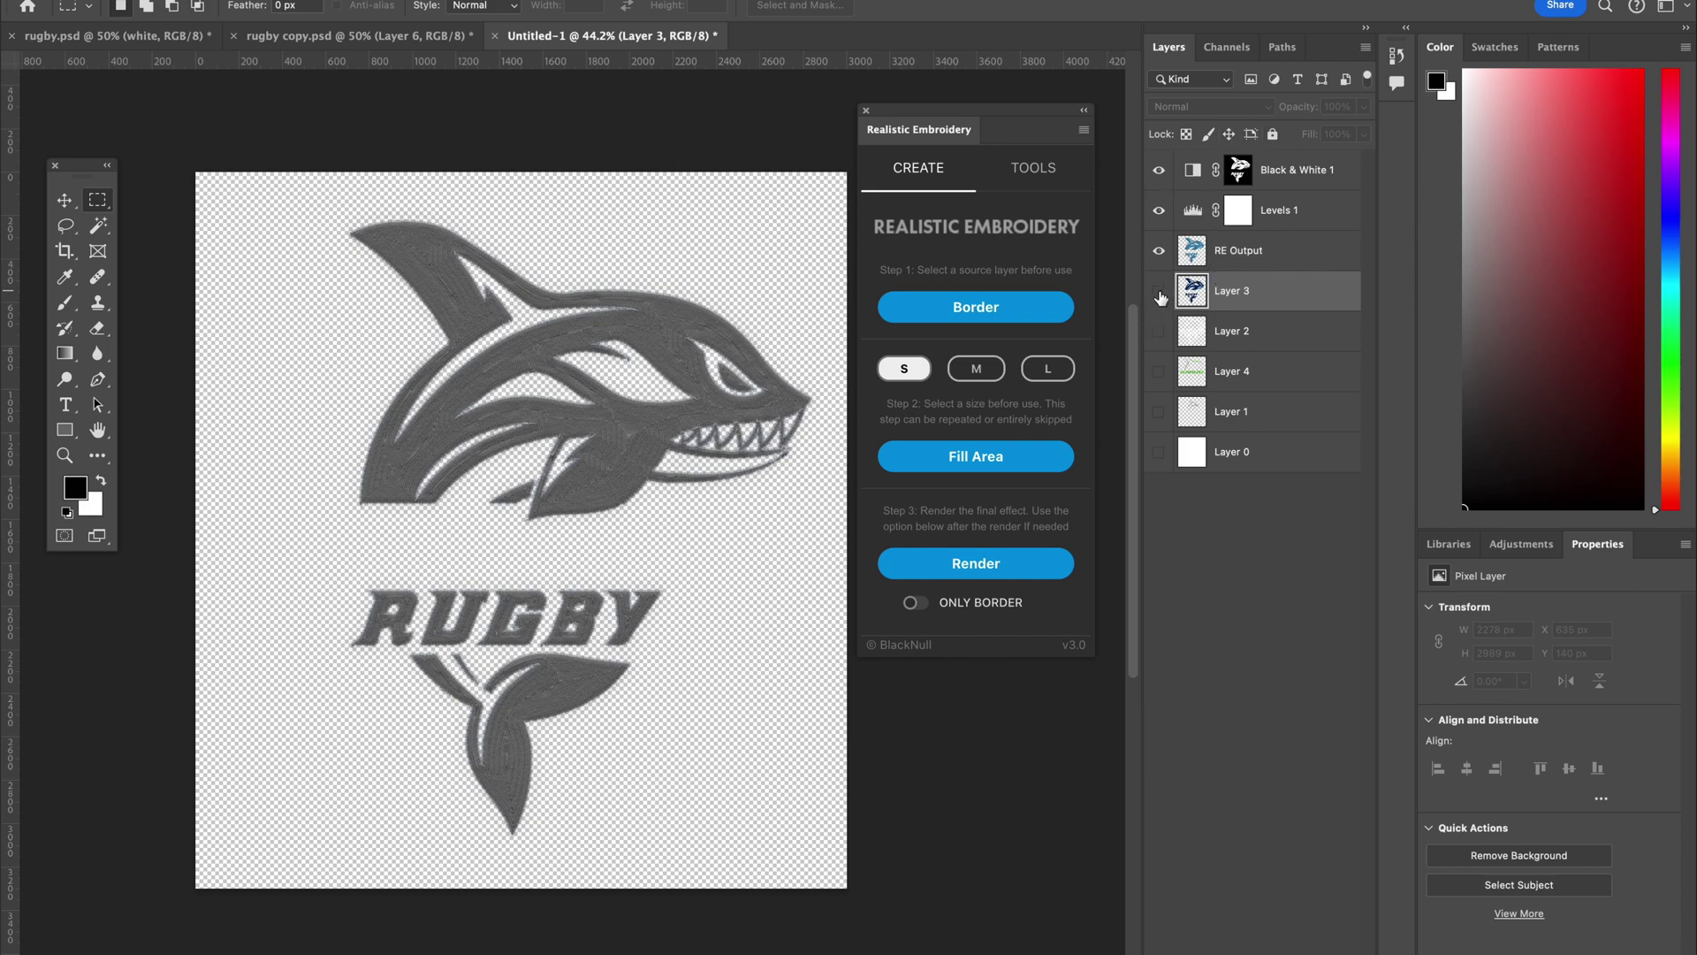
Show flat Layer 3, sample the shark's navy, and copy its hex value 022c5c.
{"action": "left_click", "coordinate": [1159, 291]}
{"action": "left_click_drag", "start_coordinate": [1159, 250], "coordinate": [1159, 170]}
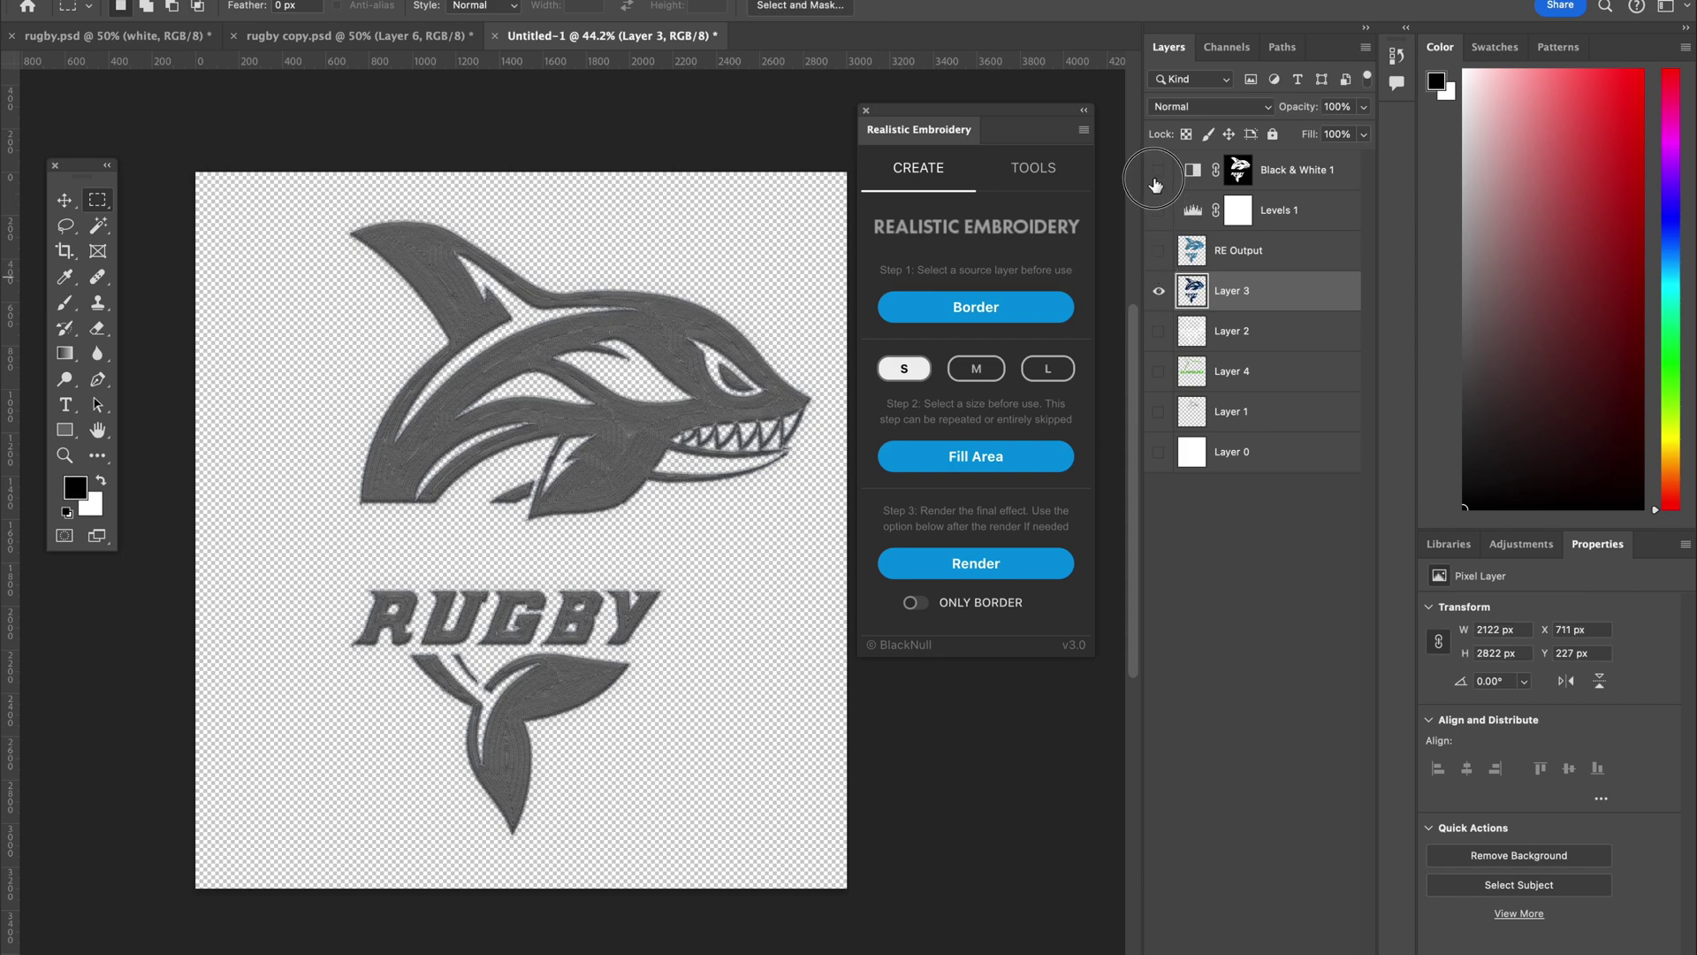
{"action": "left_click", "coordinate": [65, 277]}
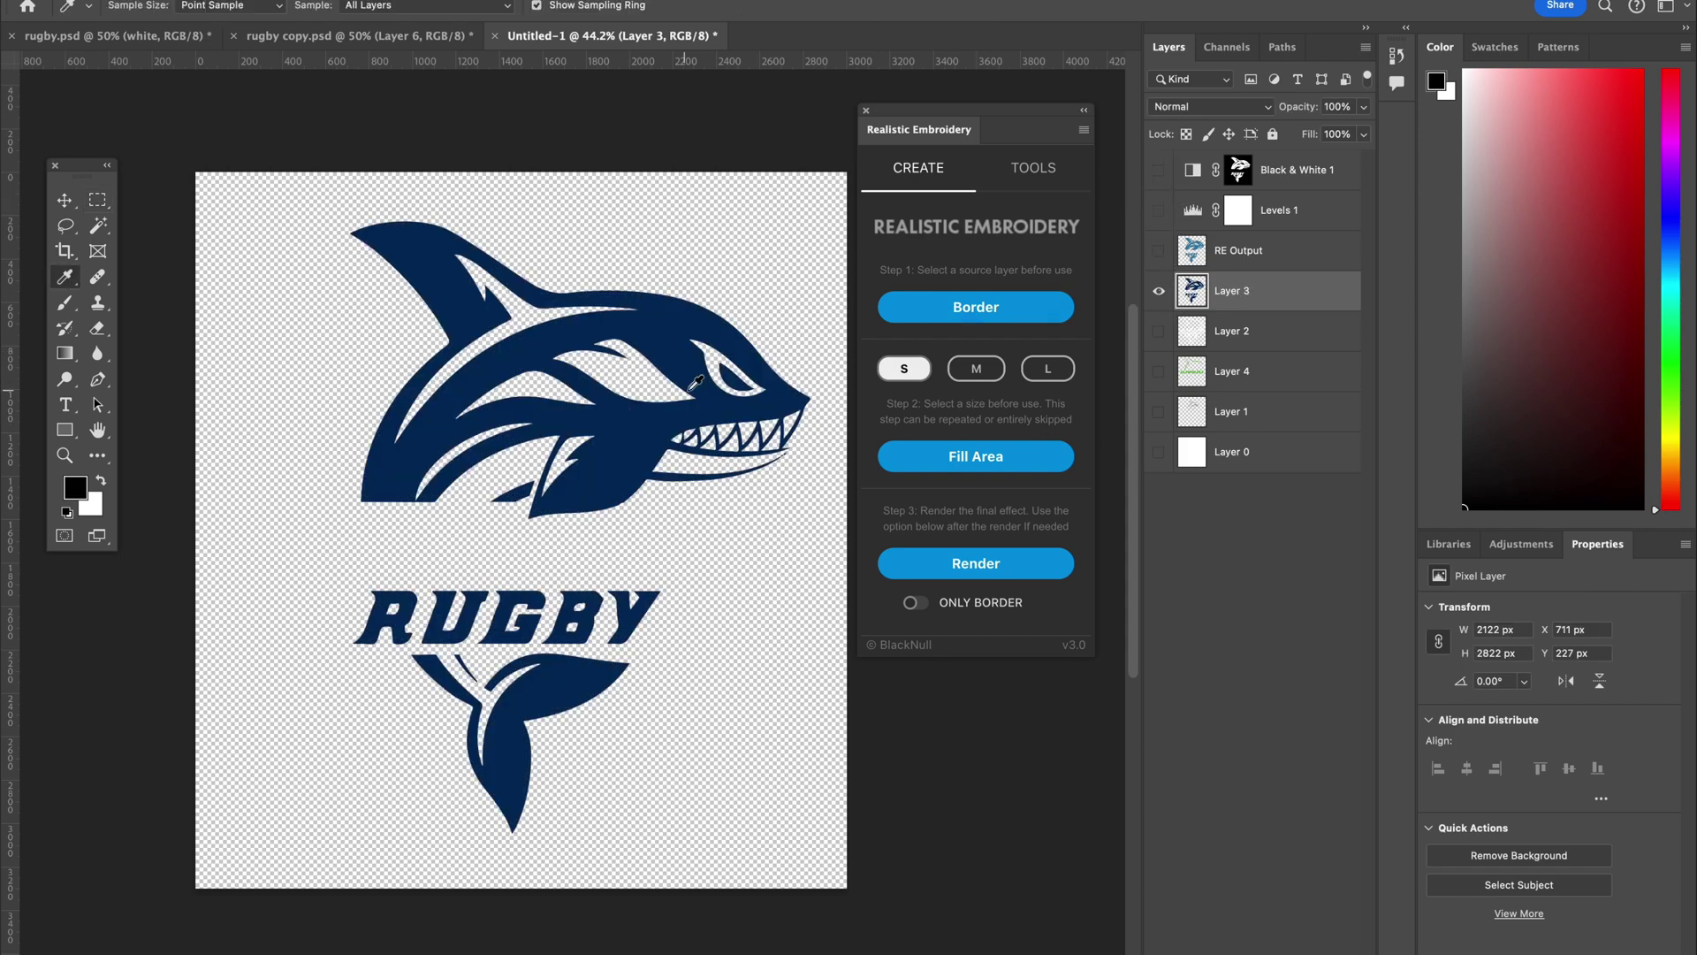
{"action": "left_click", "coordinate": [669, 322]}
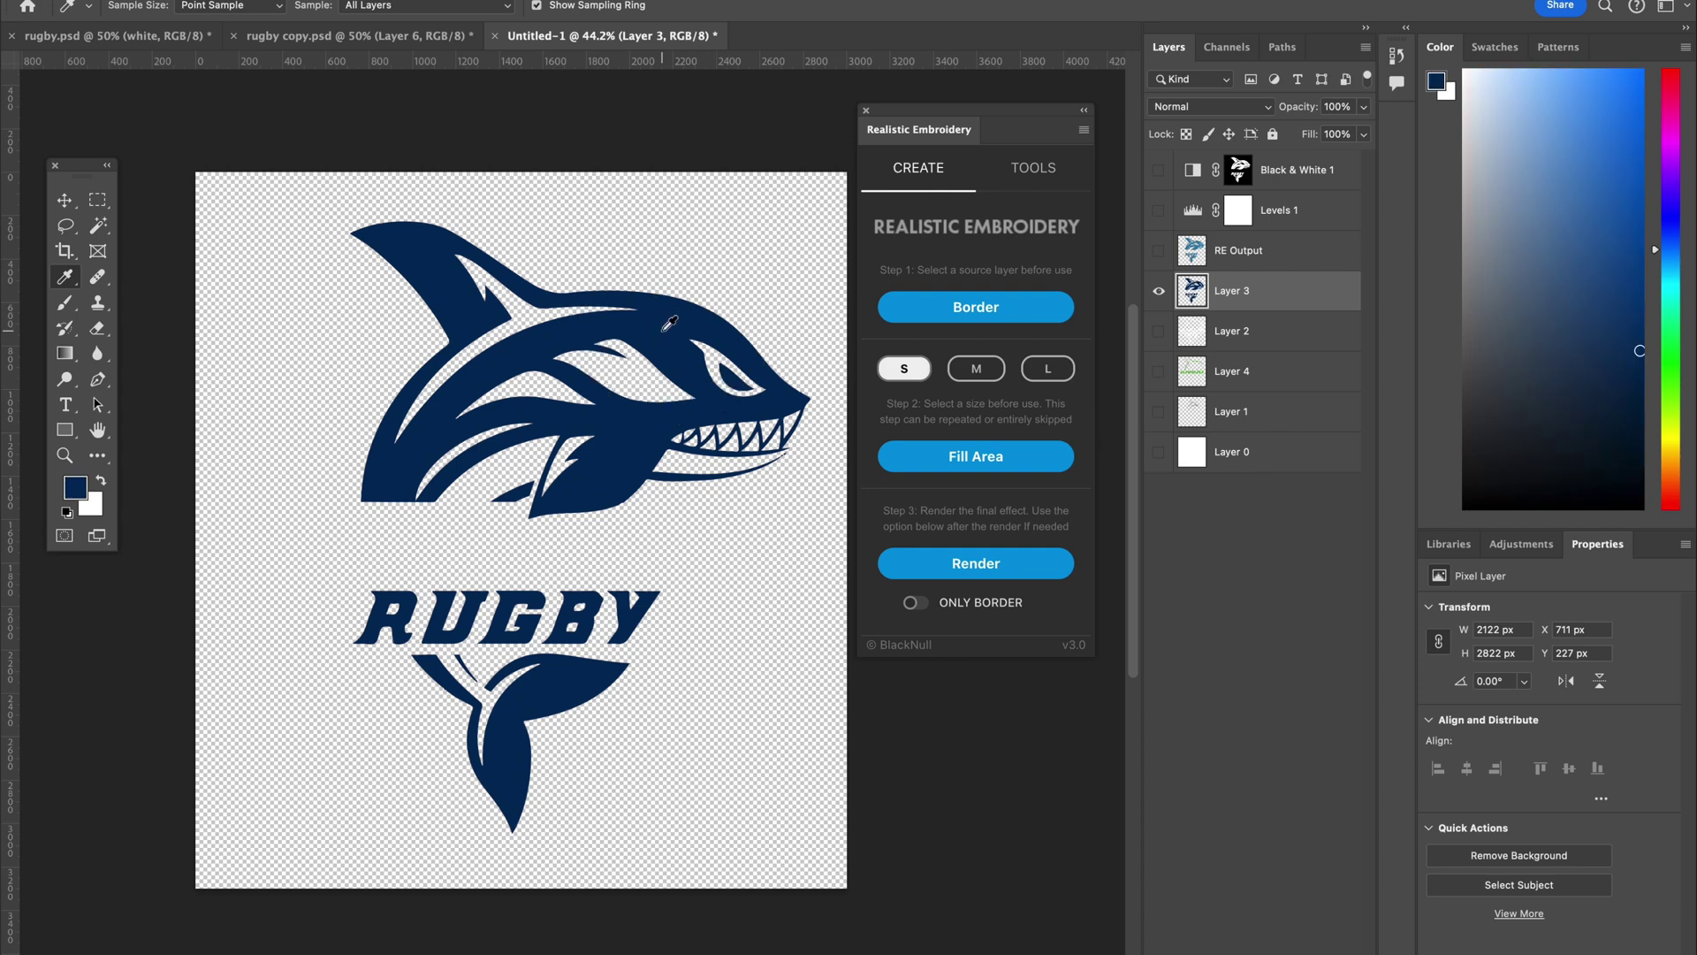
{"action": "left_click", "coordinate": [85, 486]}
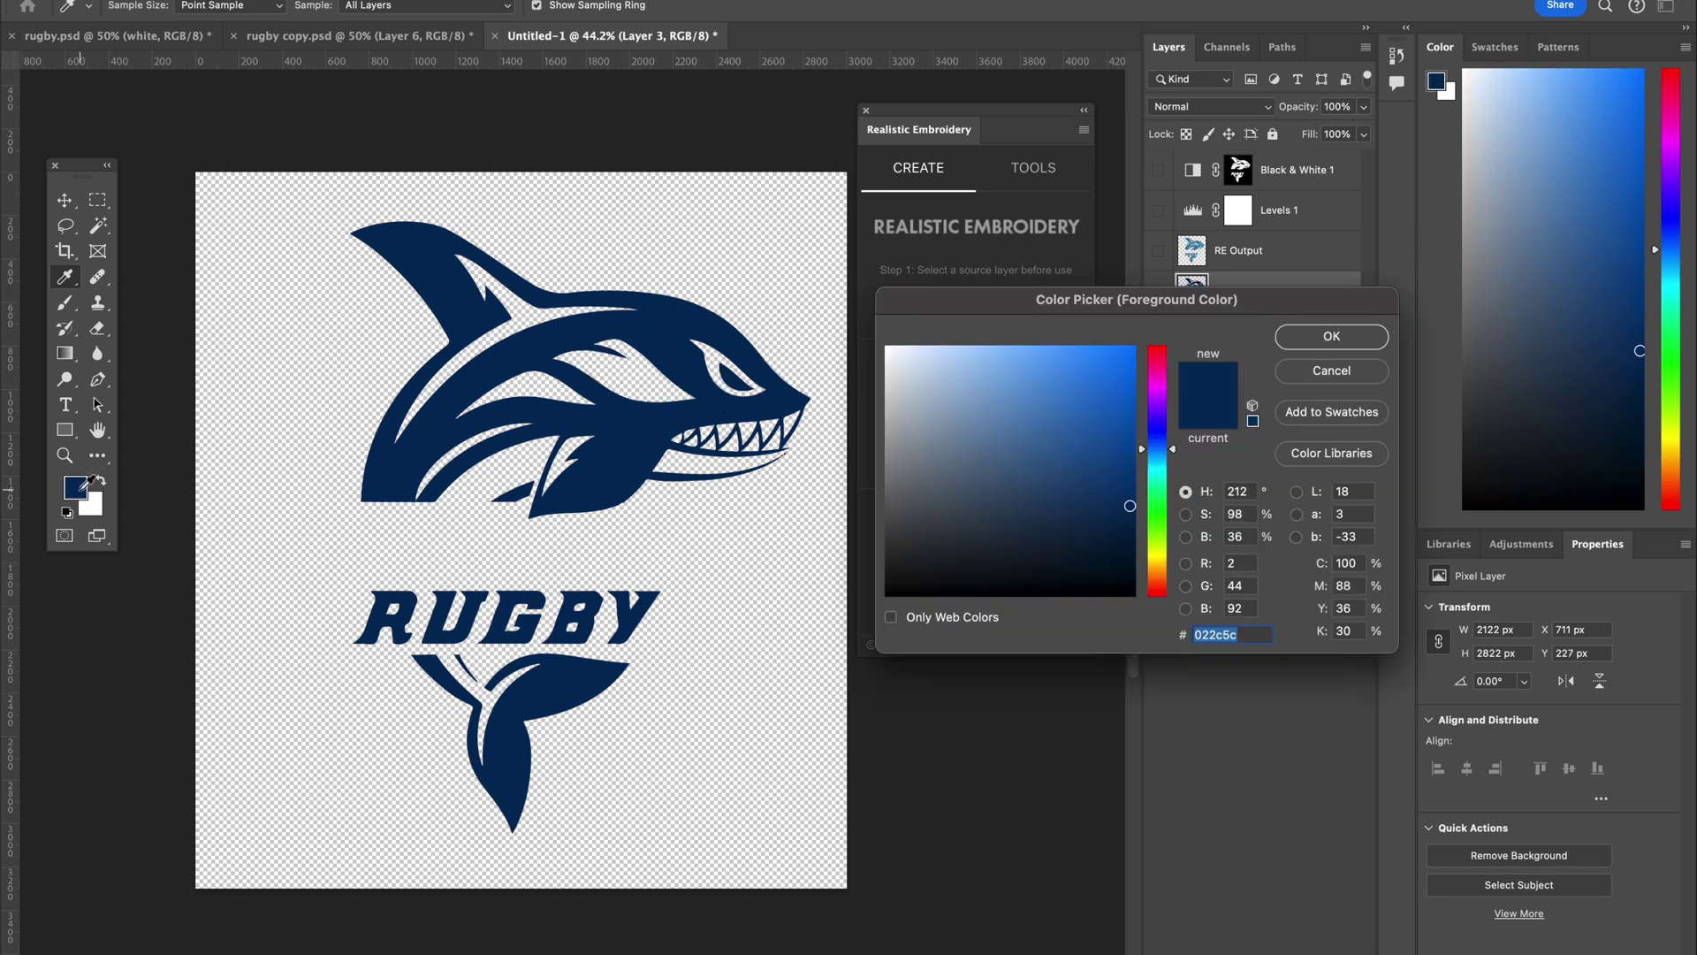
{"action": "double_click", "coordinate": [1251, 635]}
{"action": "right_click", "coordinate": [1216, 633]}
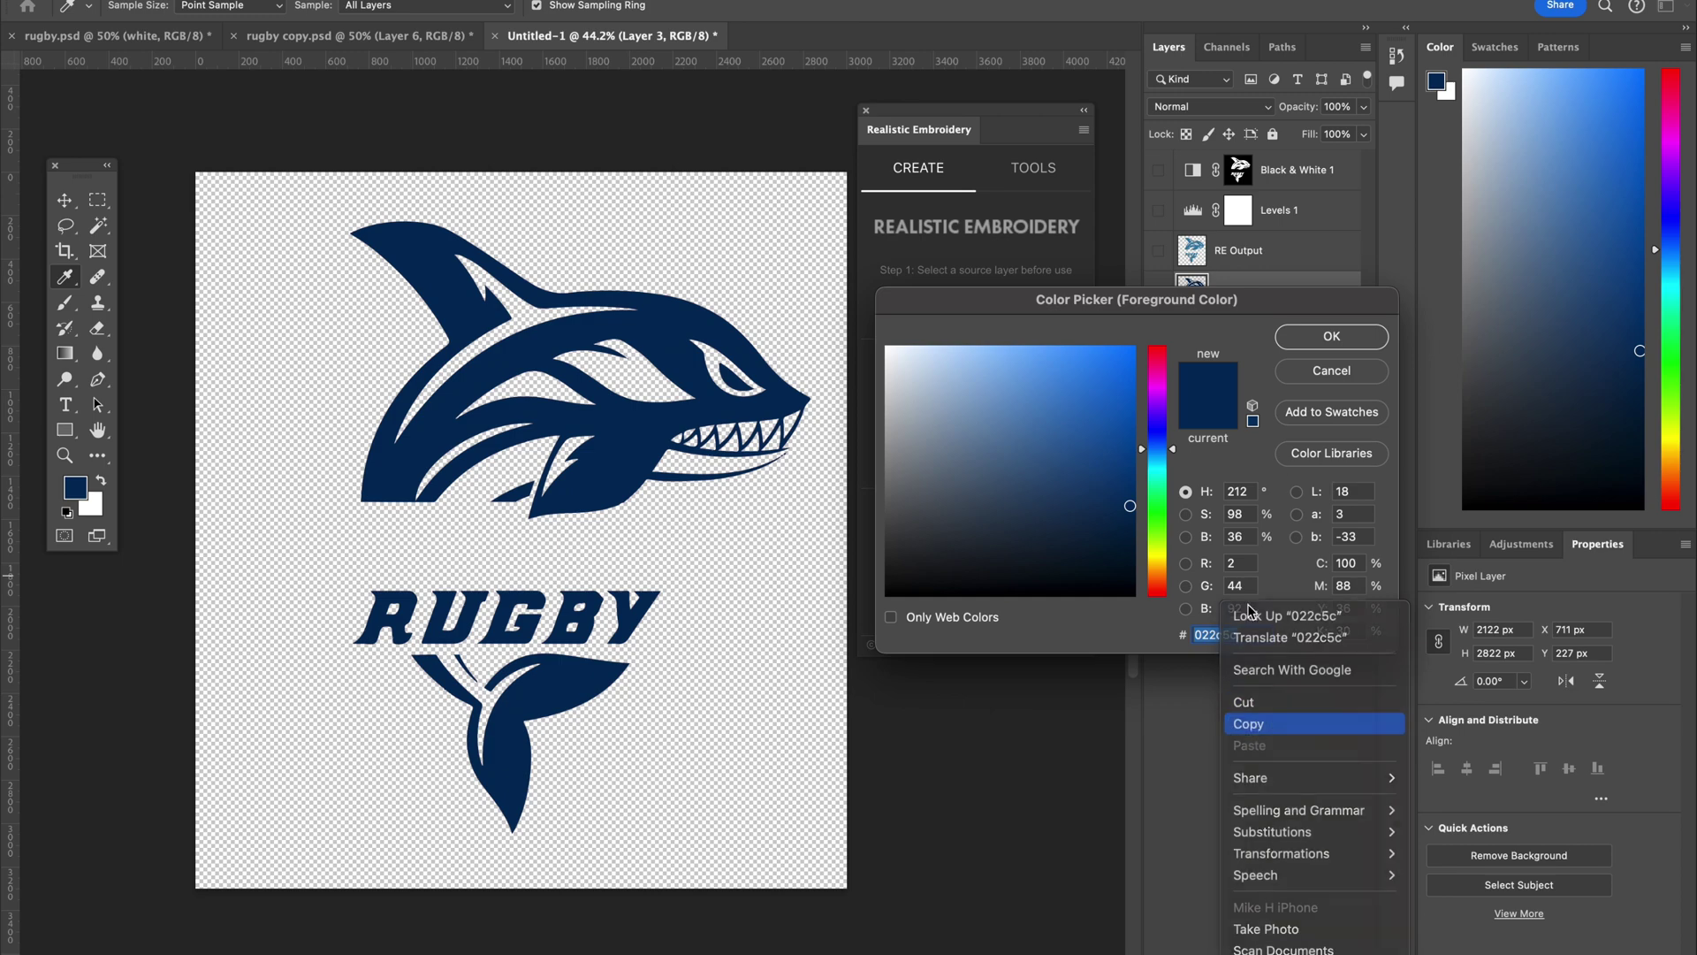
{"action": "left_click", "coordinate": [1248, 723]}
{"action": "left_click", "coordinate": [1331, 337]}
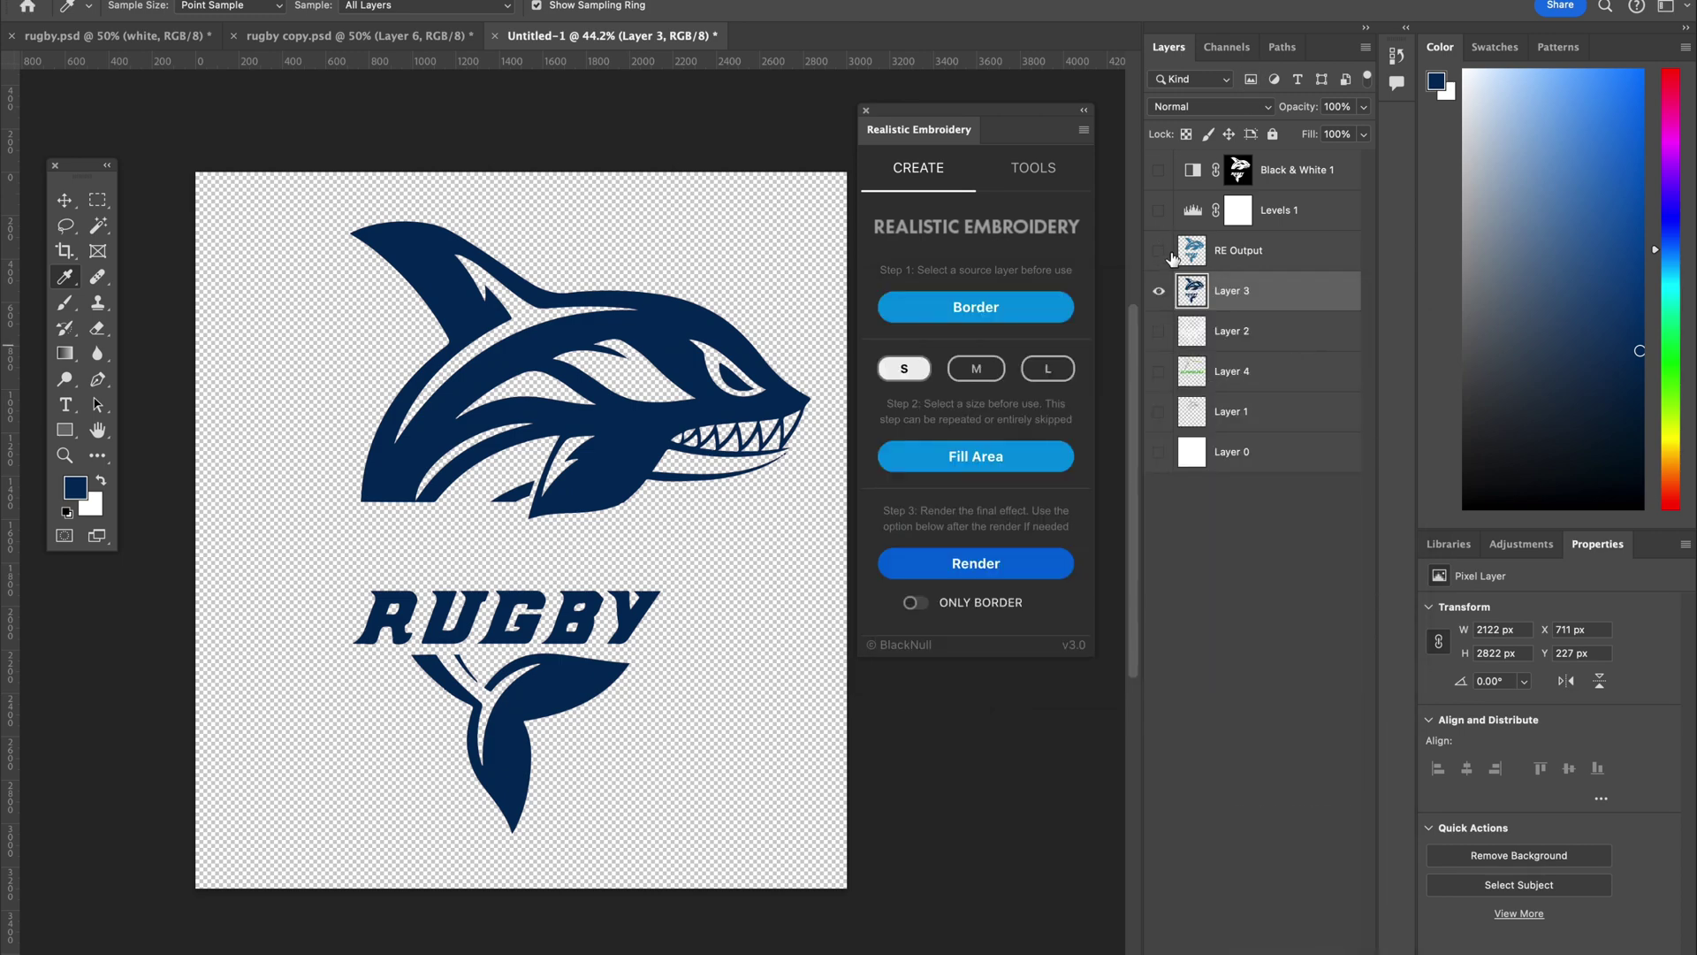
Hide Layer 3 and make RE Output, Levels 1 and Black & White 1 visible again.
{"action": "left_click", "coordinate": [1159, 291]}
{"action": "left_click", "coordinate": [1159, 251]}
{"action": "left_click", "coordinate": [1158, 196]}
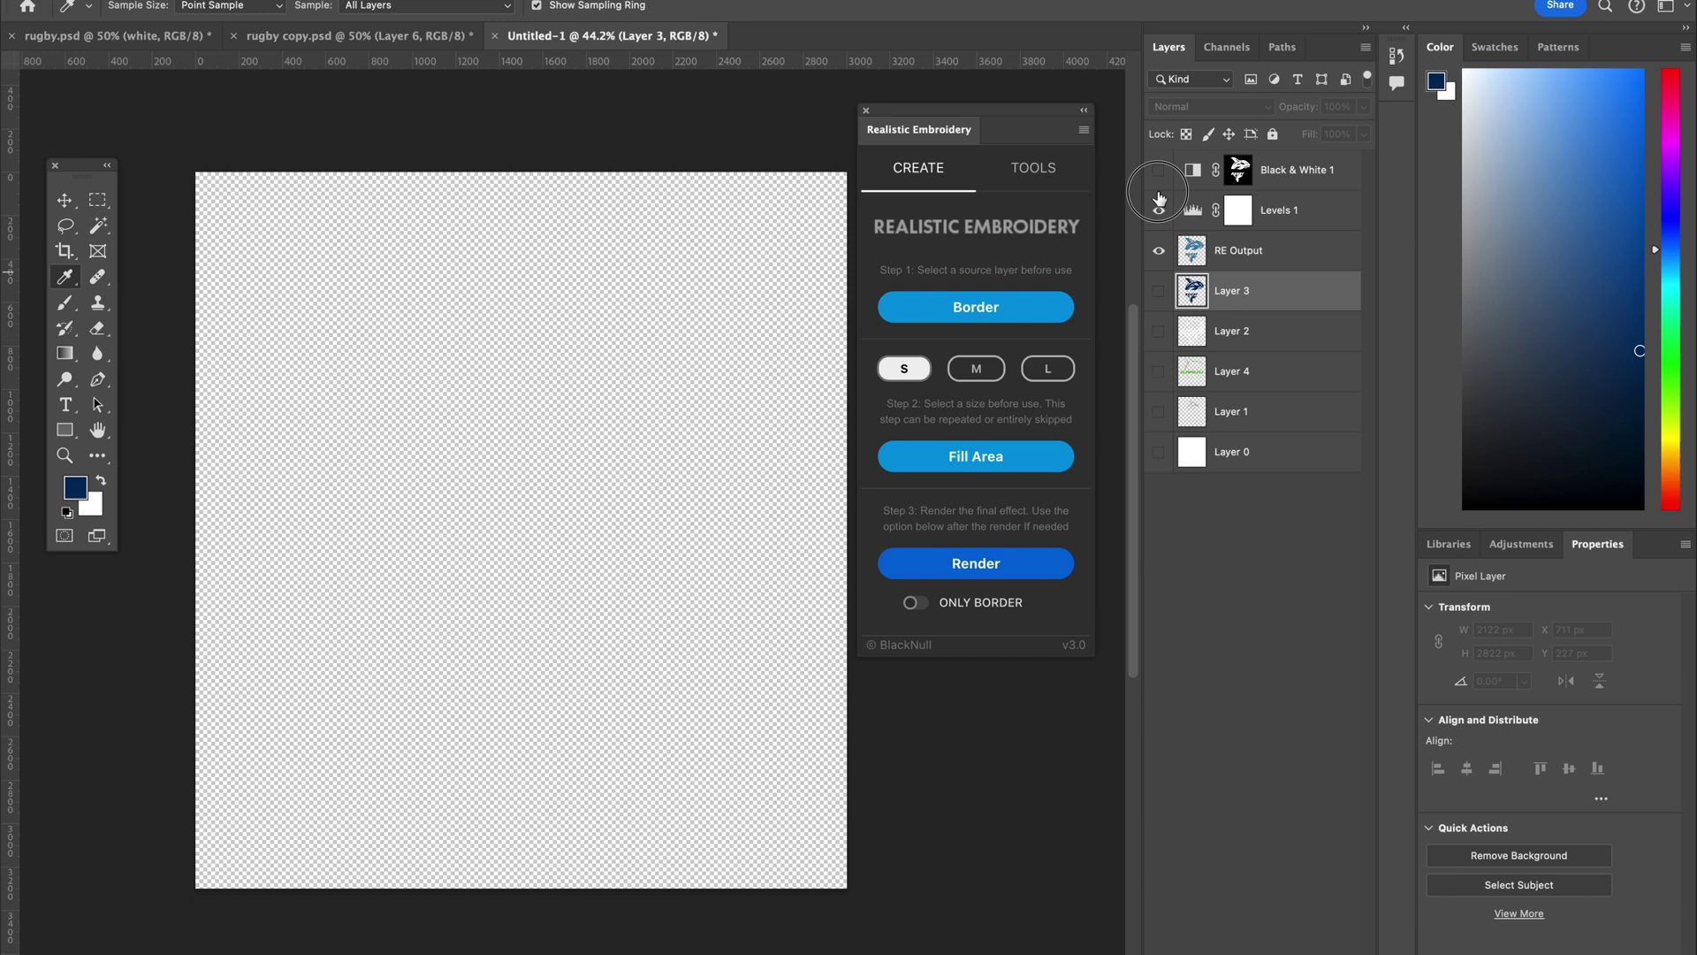
{"action": "left_click", "coordinate": [1158, 170]}
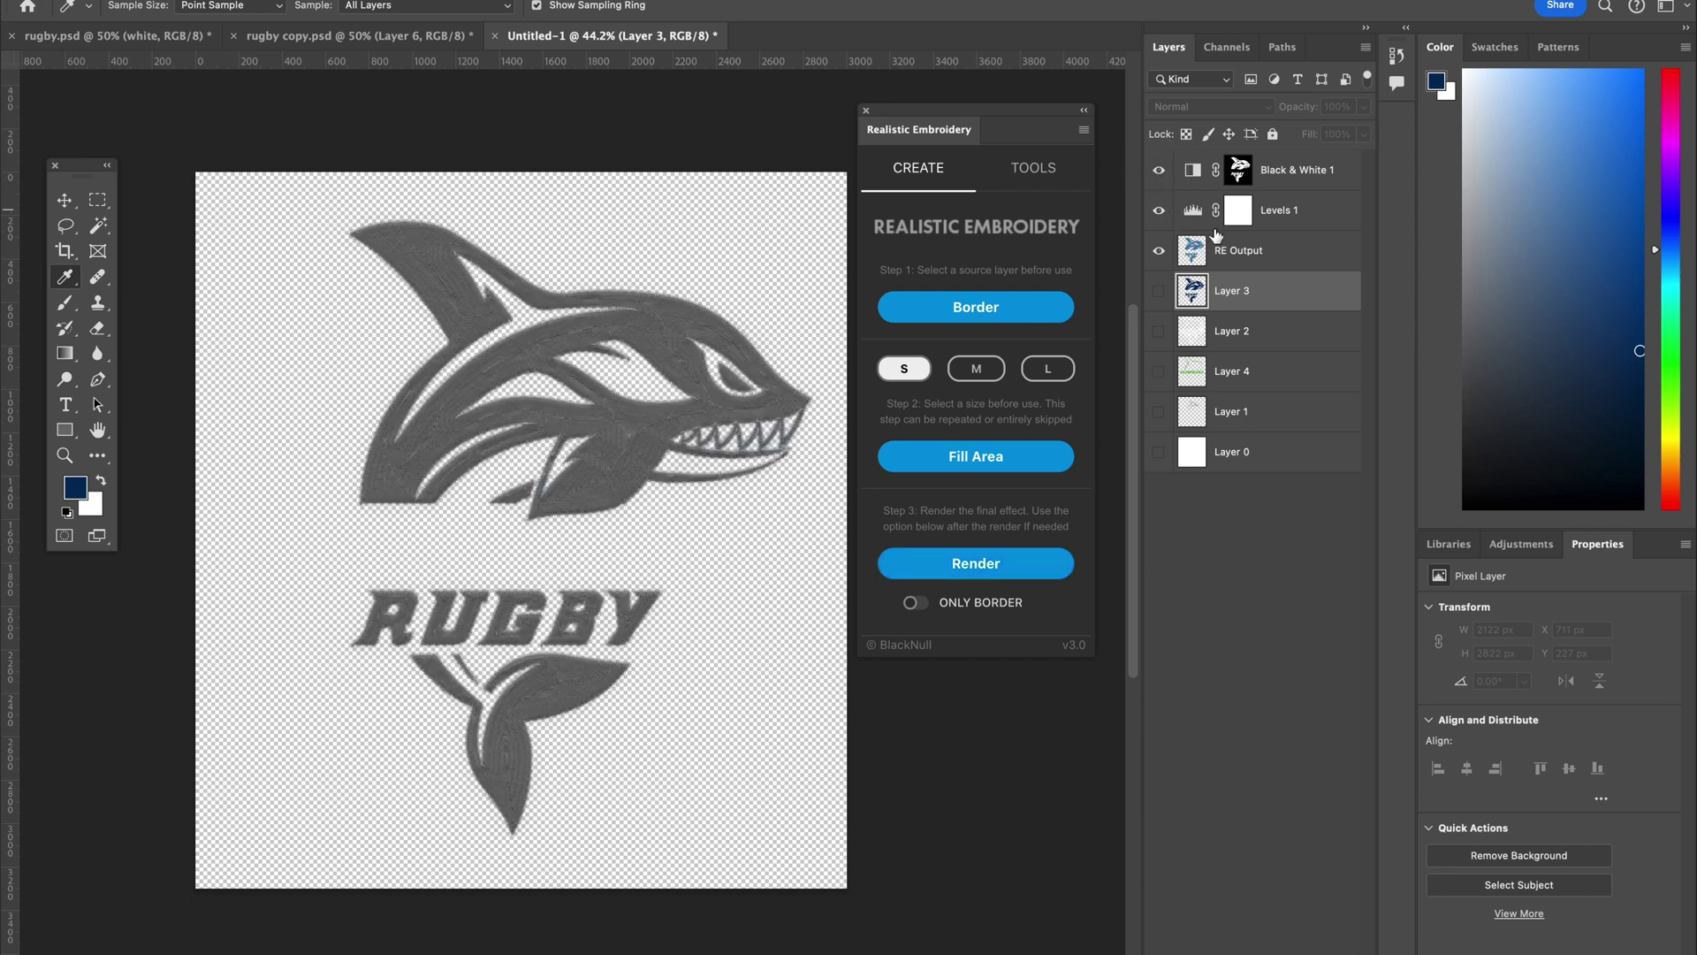
Turn on Tint for Black & White 1 and set its colour to navy 022c5c.
{"action": "left_click", "coordinate": [1236, 168]}
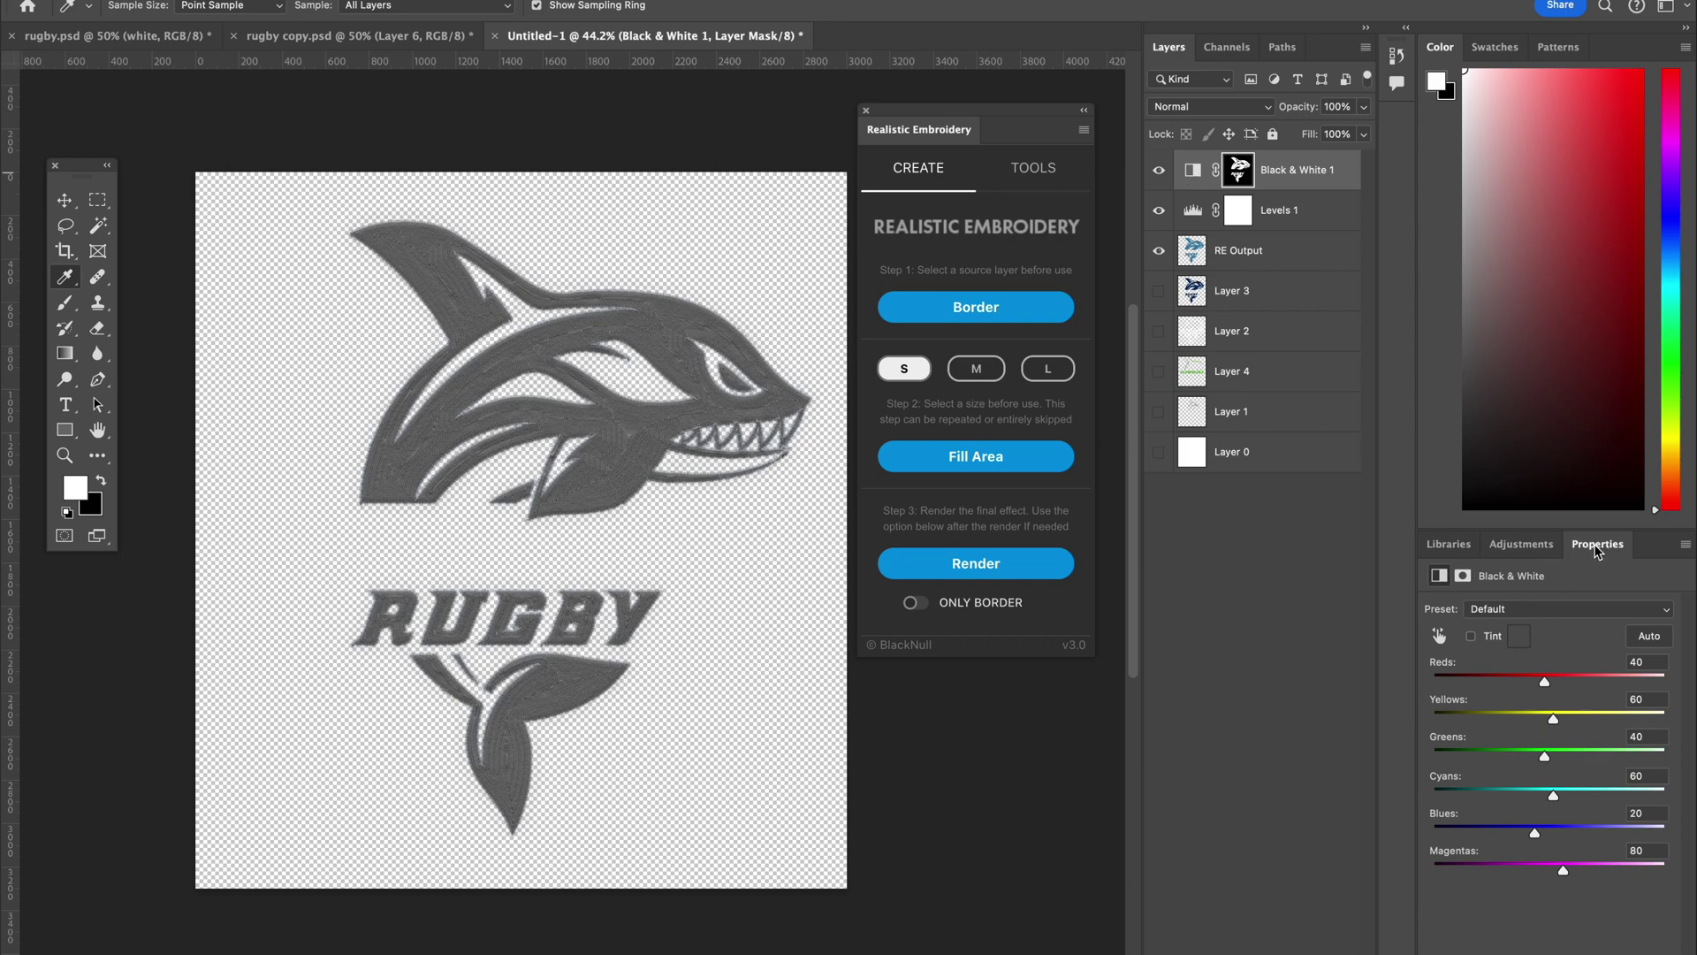
{"action": "left_click_drag", "start_coordinate": [1598, 554], "coordinate": [481, 326]}
{"action": "left_click", "coordinate": [556, 430]}
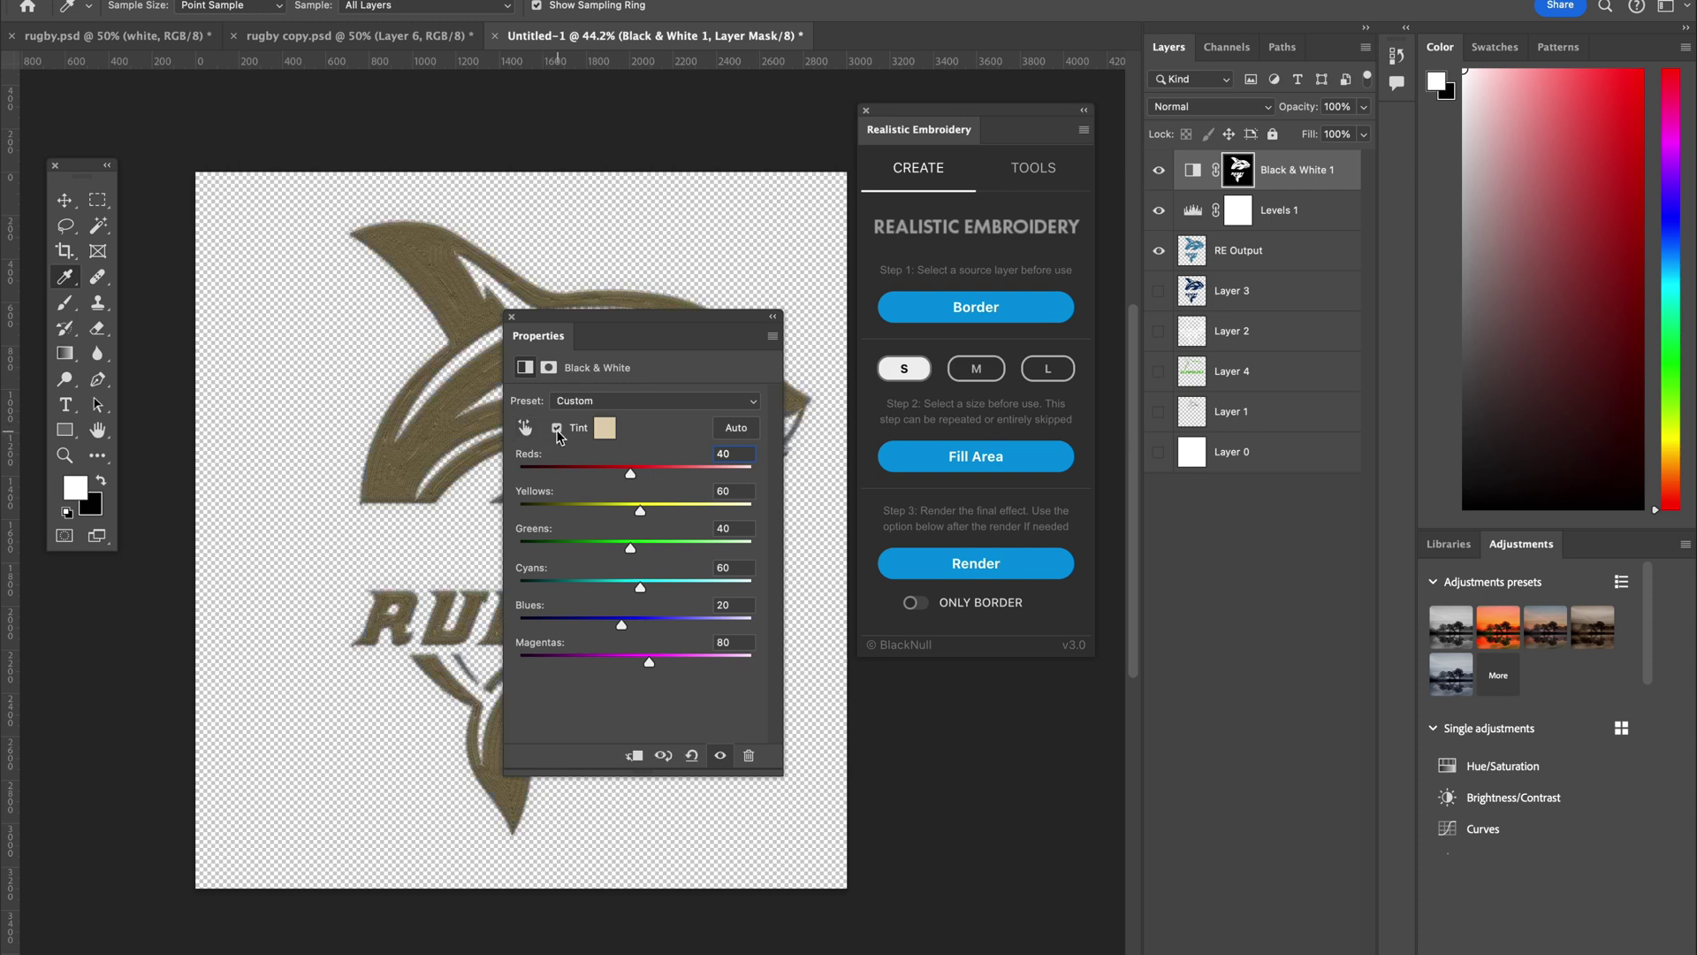
{"action": "left_click", "coordinate": [606, 429]}
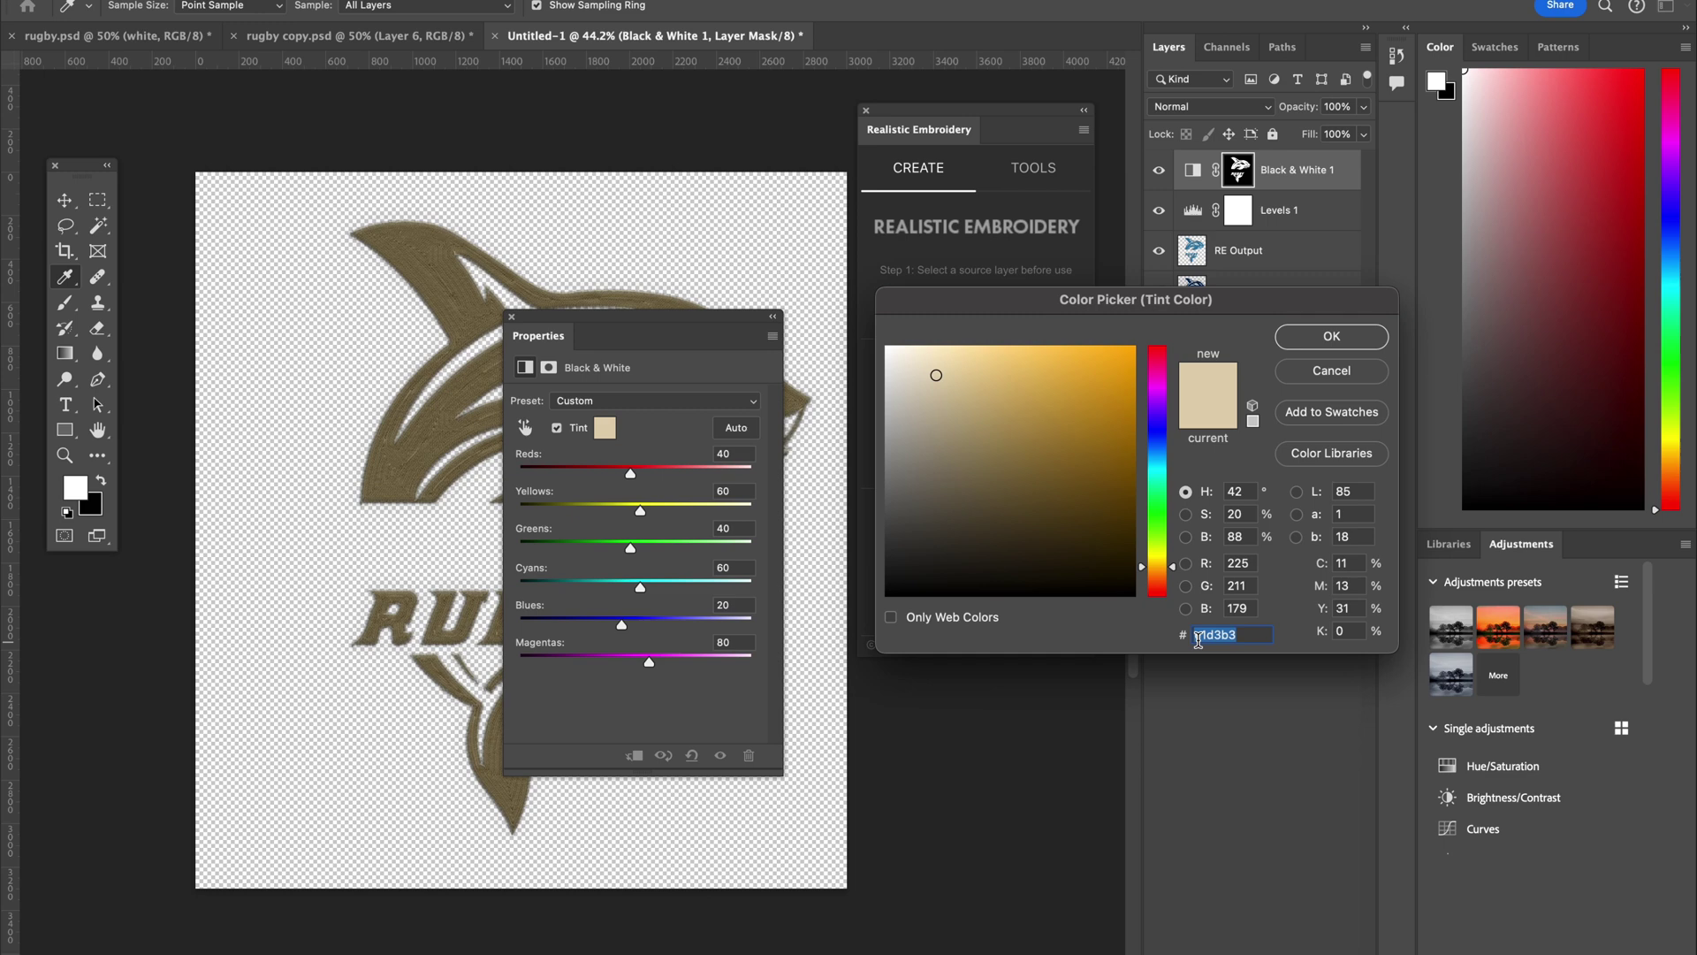
{"action": "key", "text": "super+v"}
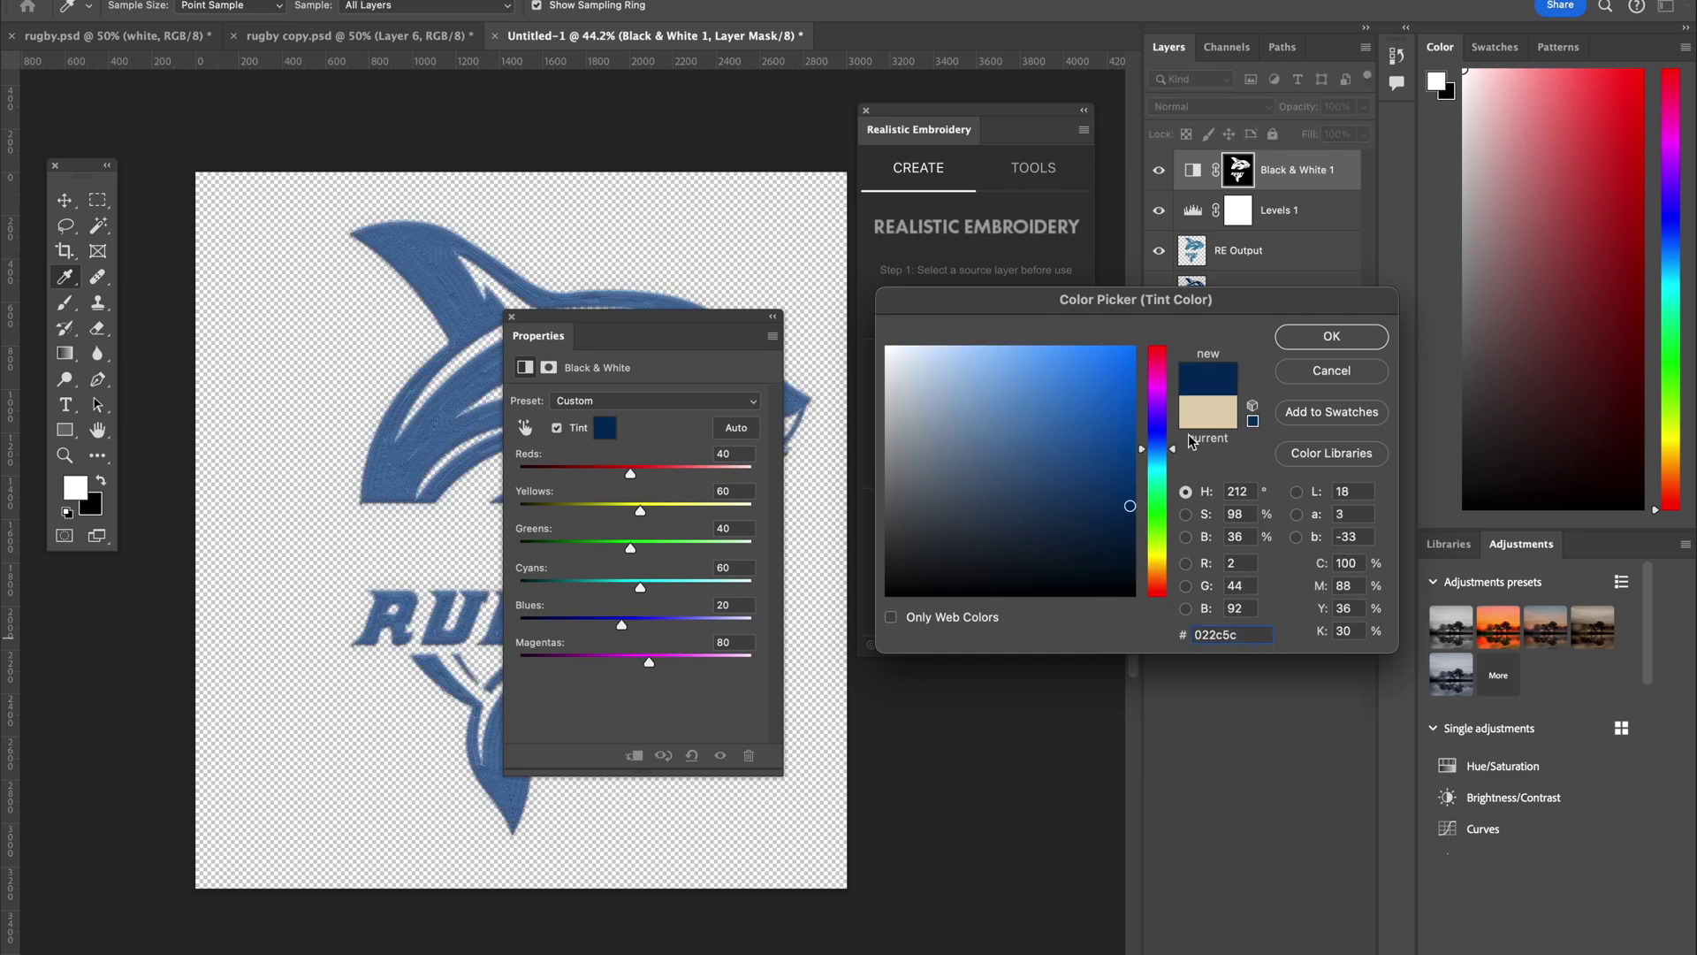
{"action": "left_click", "coordinate": [1339, 339]}
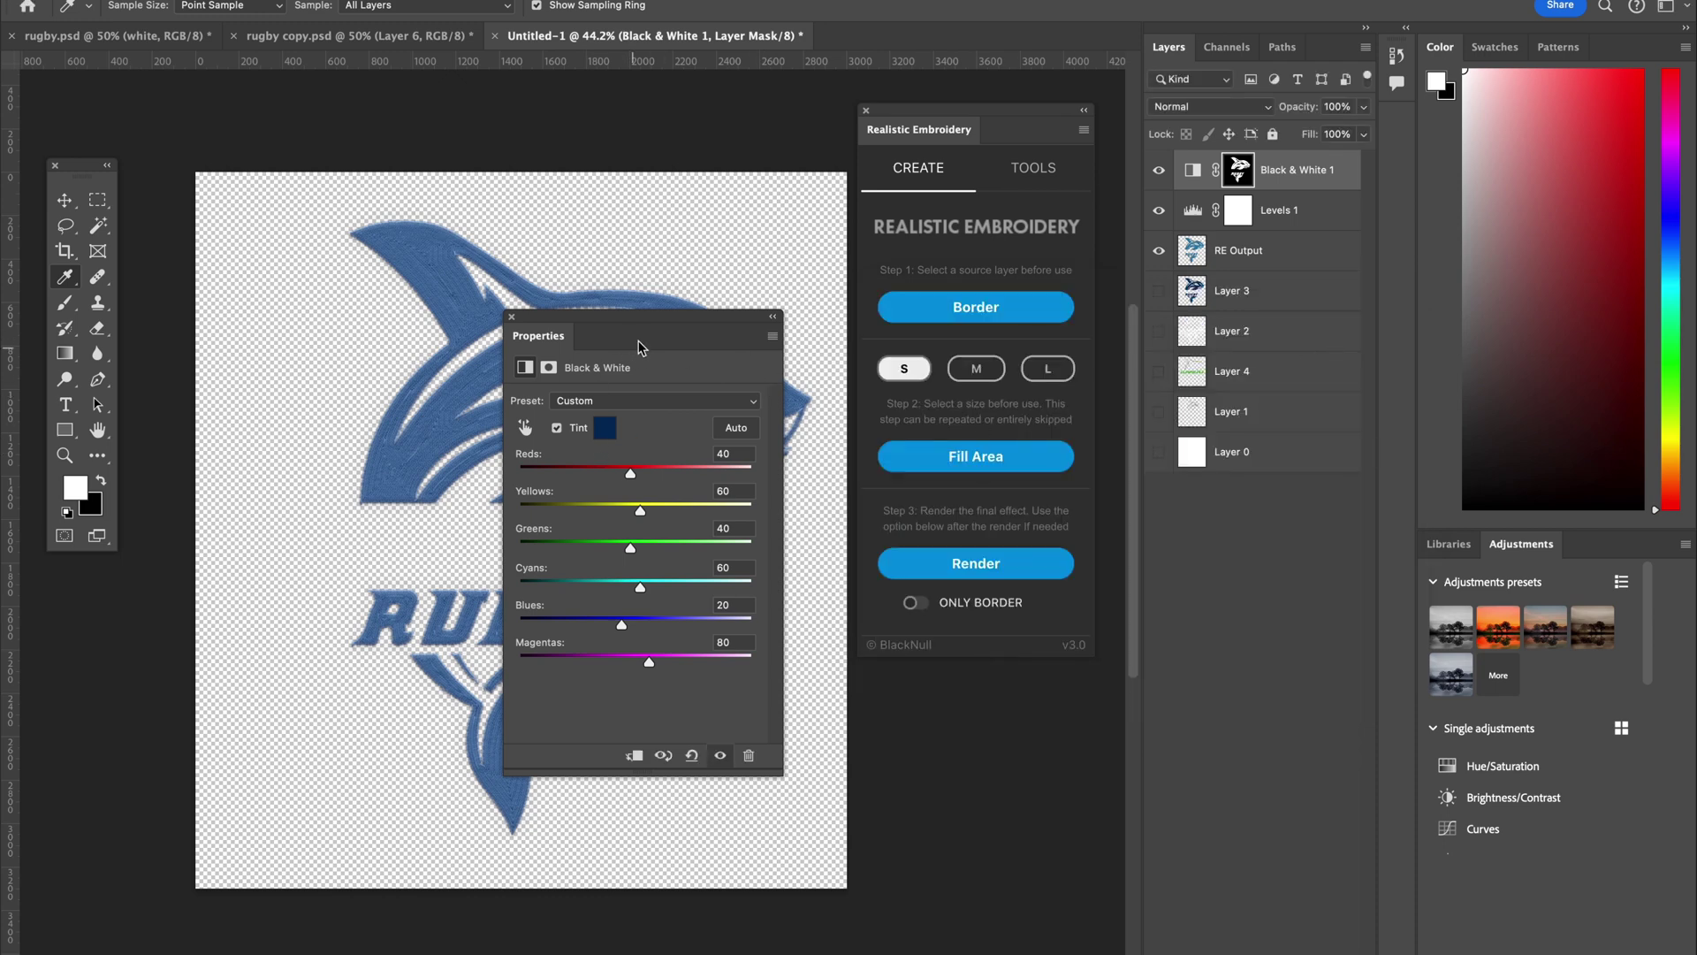
{"action": "left_click_drag", "start_coordinate": [648, 321], "coordinate": [1560, 548]}
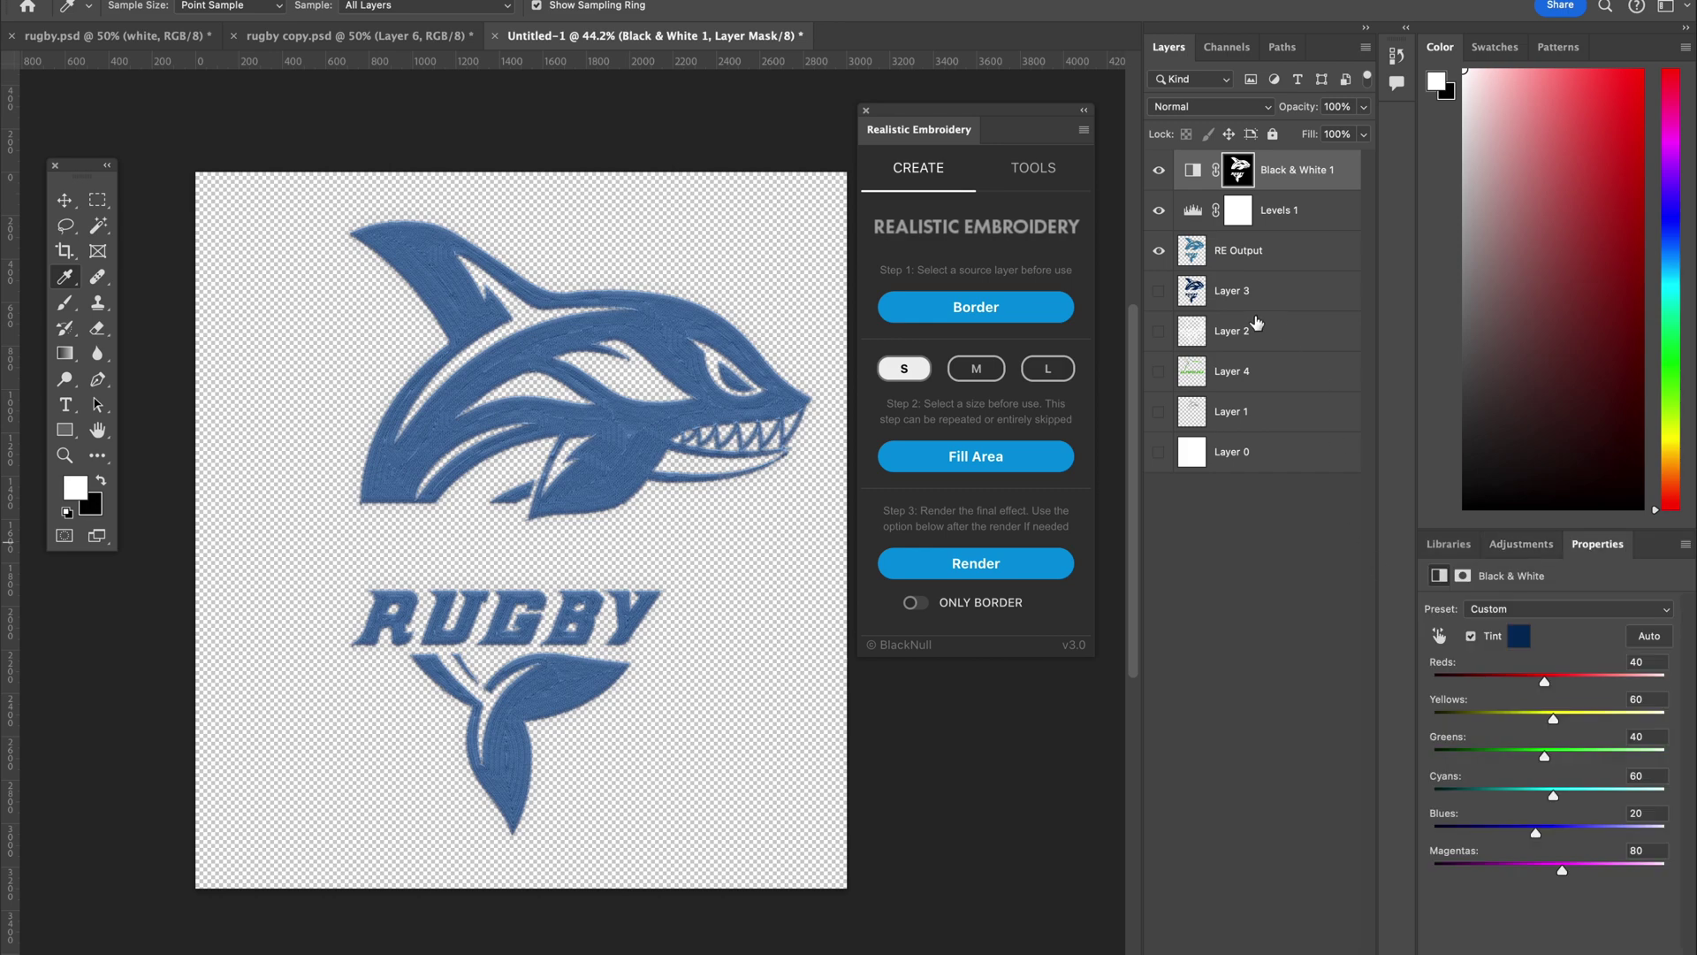
Drop the Levels 1 midtone to 0.27 for navy stitching, then show Layer 3.
{"action": "left_click", "coordinate": [1198, 217]}
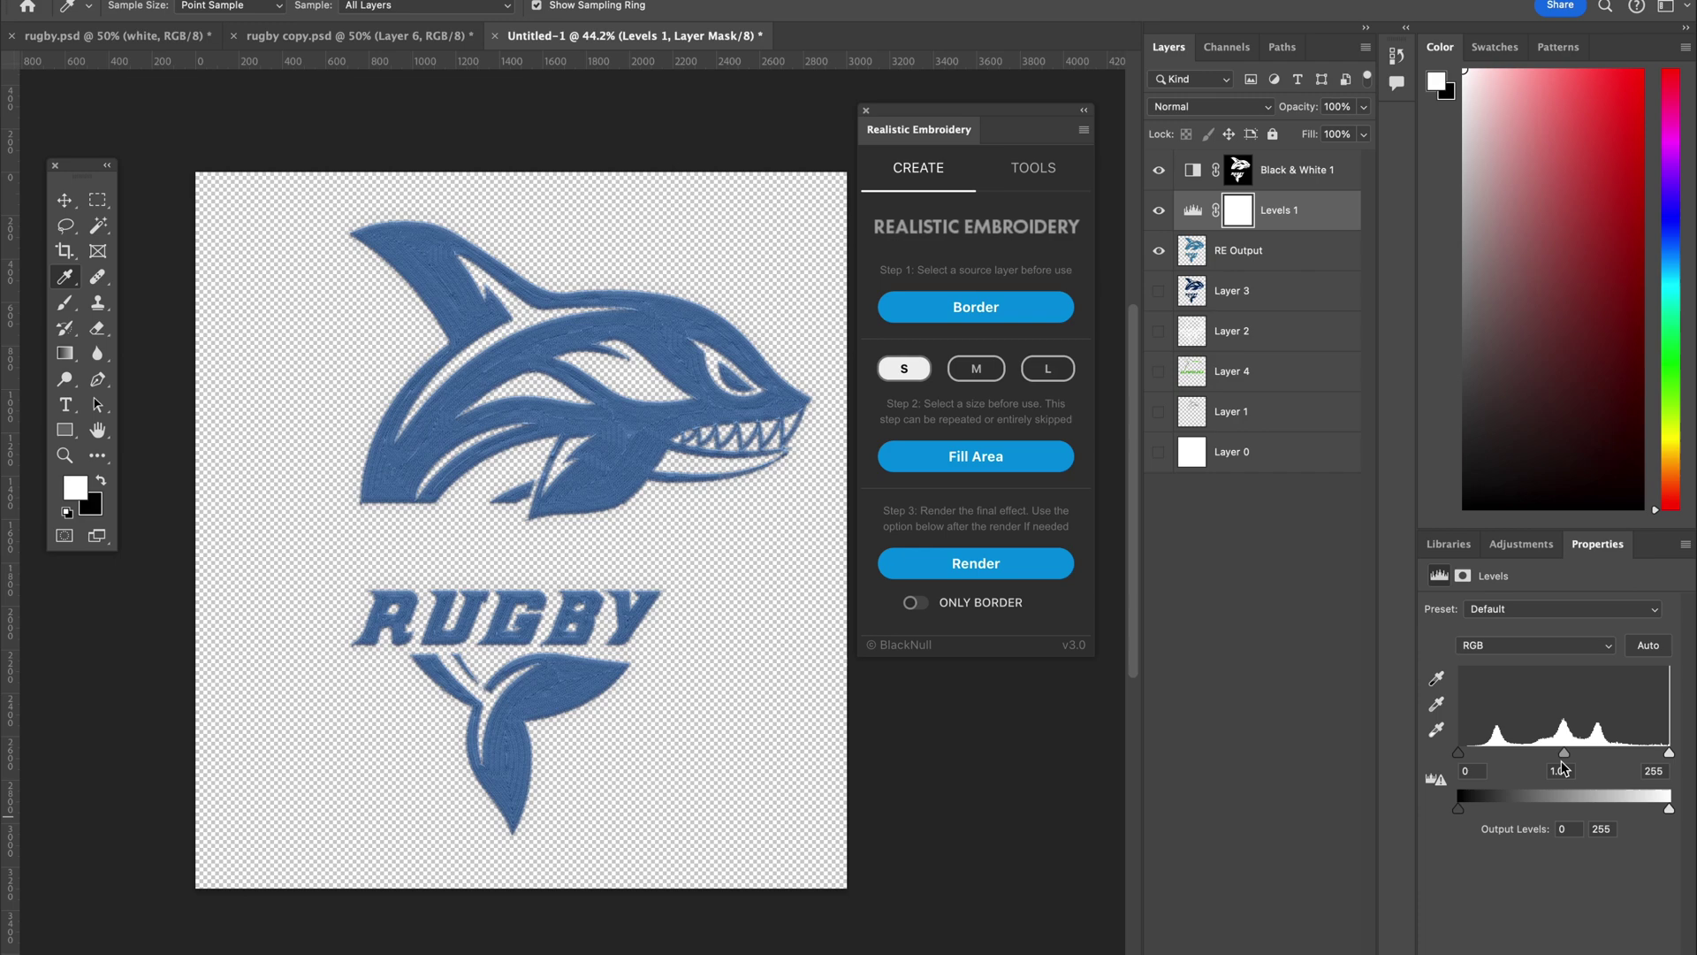
{"action": "left_click_drag", "start_coordinate": [1565, 760], "coordinate": [1623, 766]}
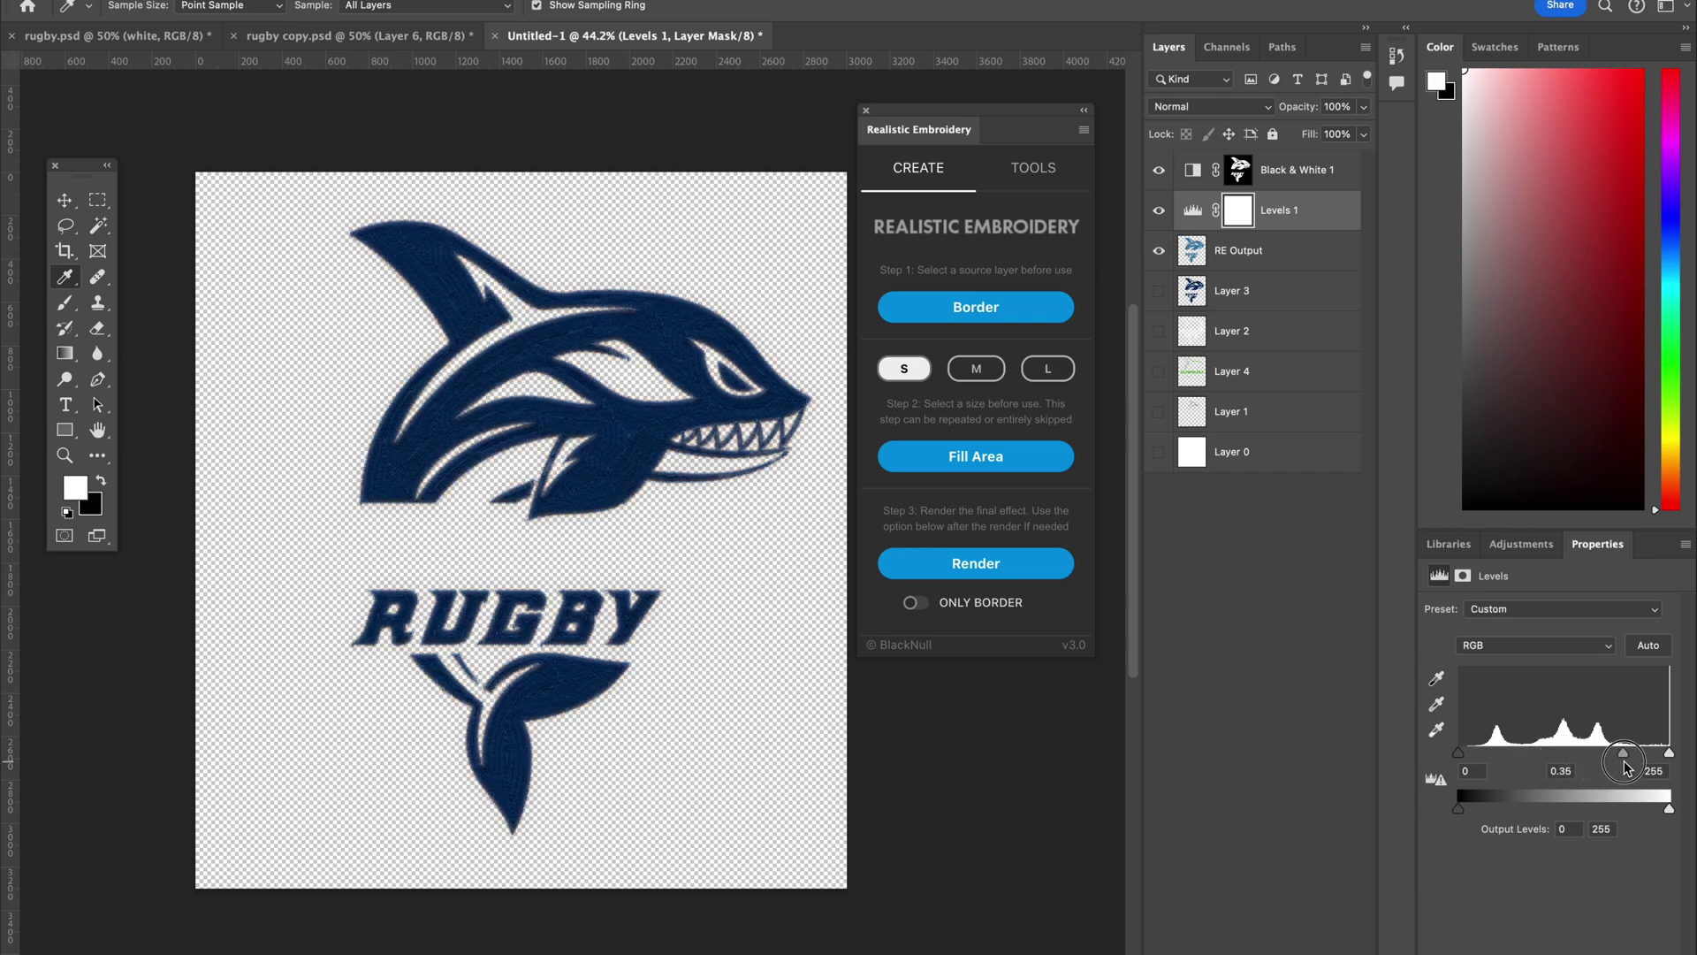
{"action": "left_click", "coordinate": [65, 455]}
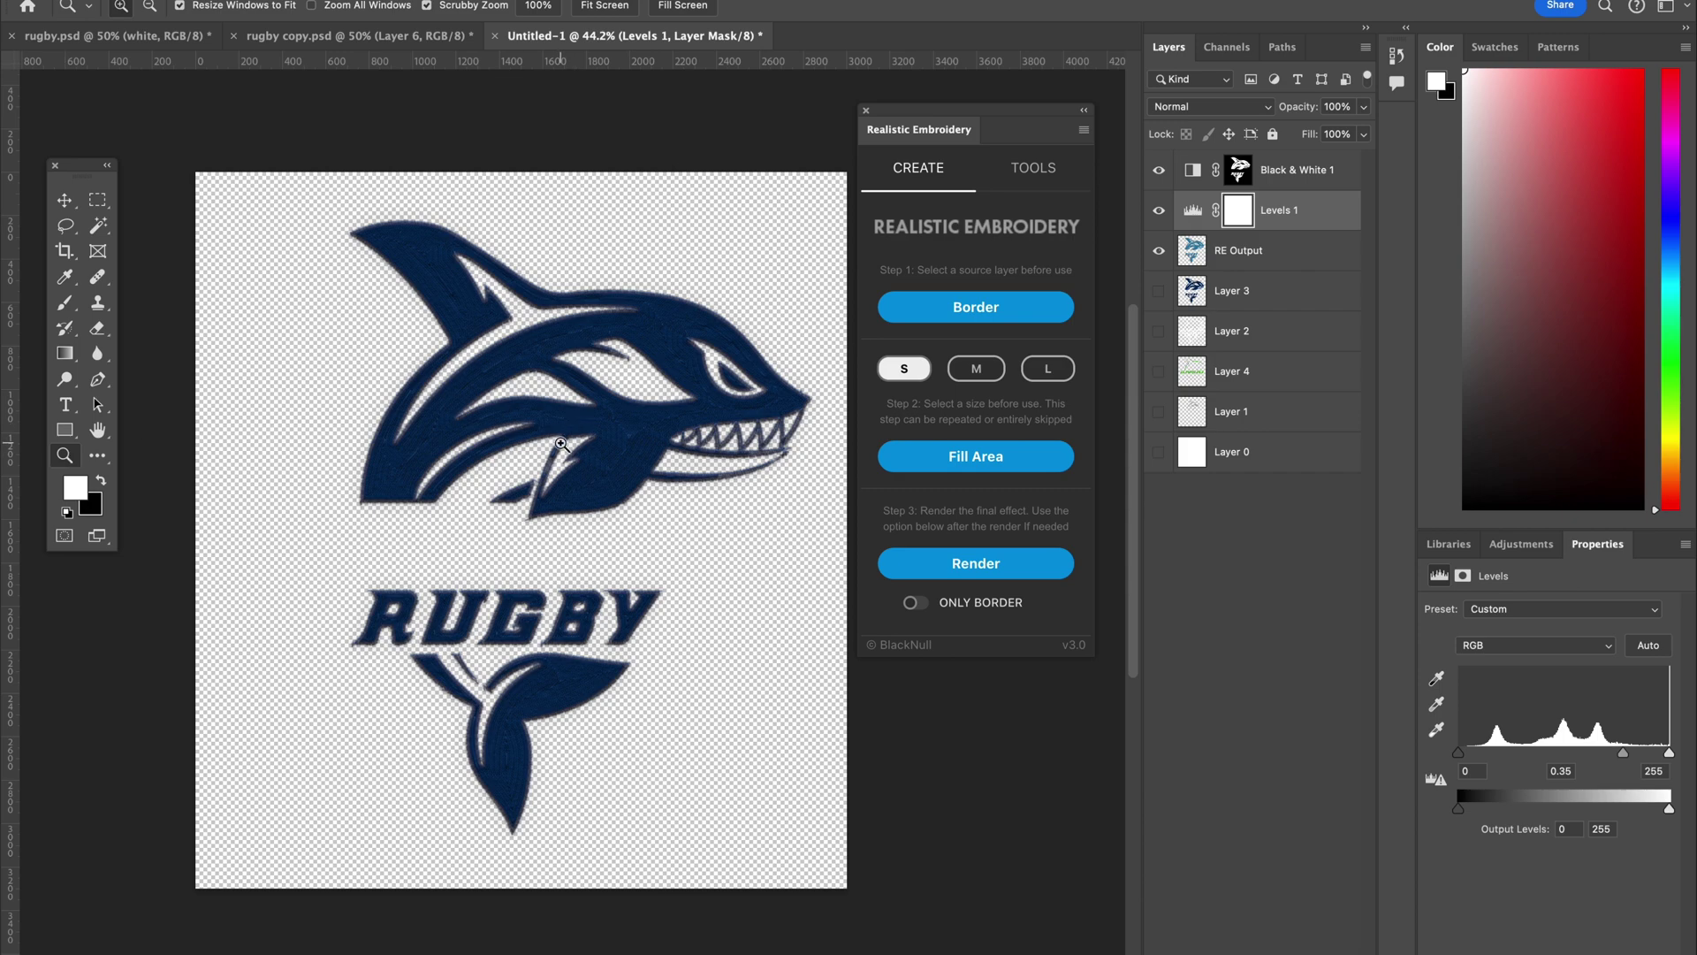
{"action": "left_click_drag", "start_coordinate": [566, 451], "coordinate": [730, 499]}
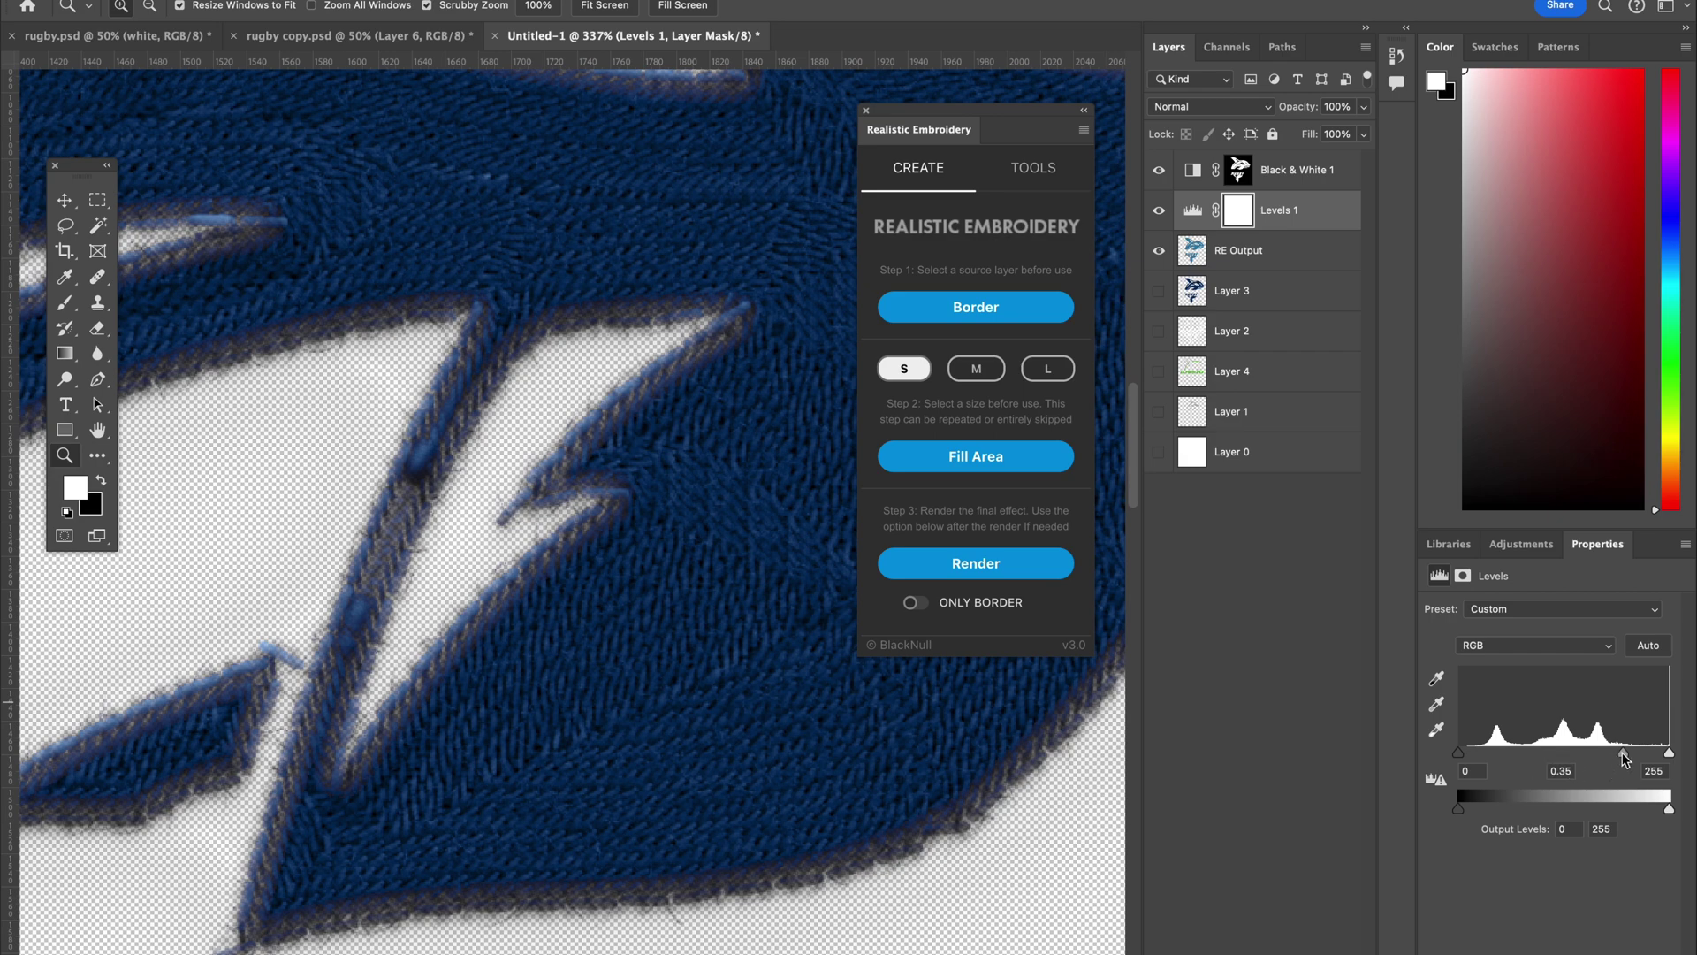
{"action": "mouse_move", "coordinate": [1625, 758]}
{"action": "left_mouse_down"}
{"action": "mouse_move", "coordinate": [1656, 760]}
{"action": "mouse_move", "coordinate": [1635, 762]}
{"action": "left_mouse_up"}
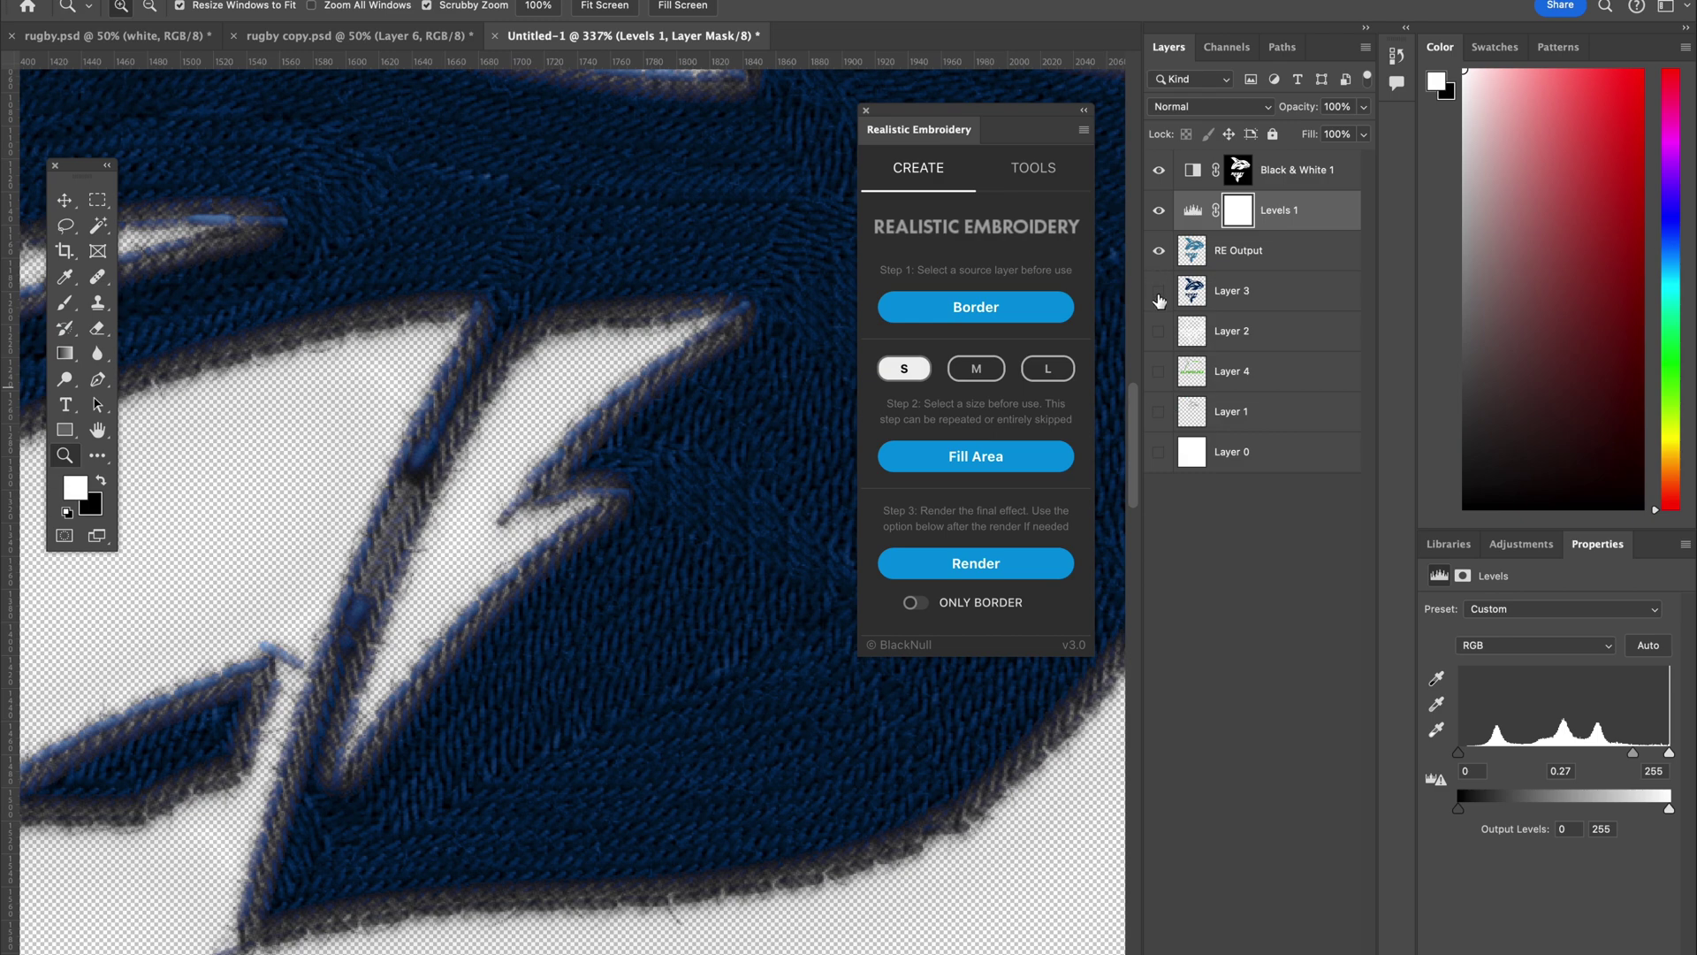
{"action": "left_click", "coordinate": [1159, 292]}
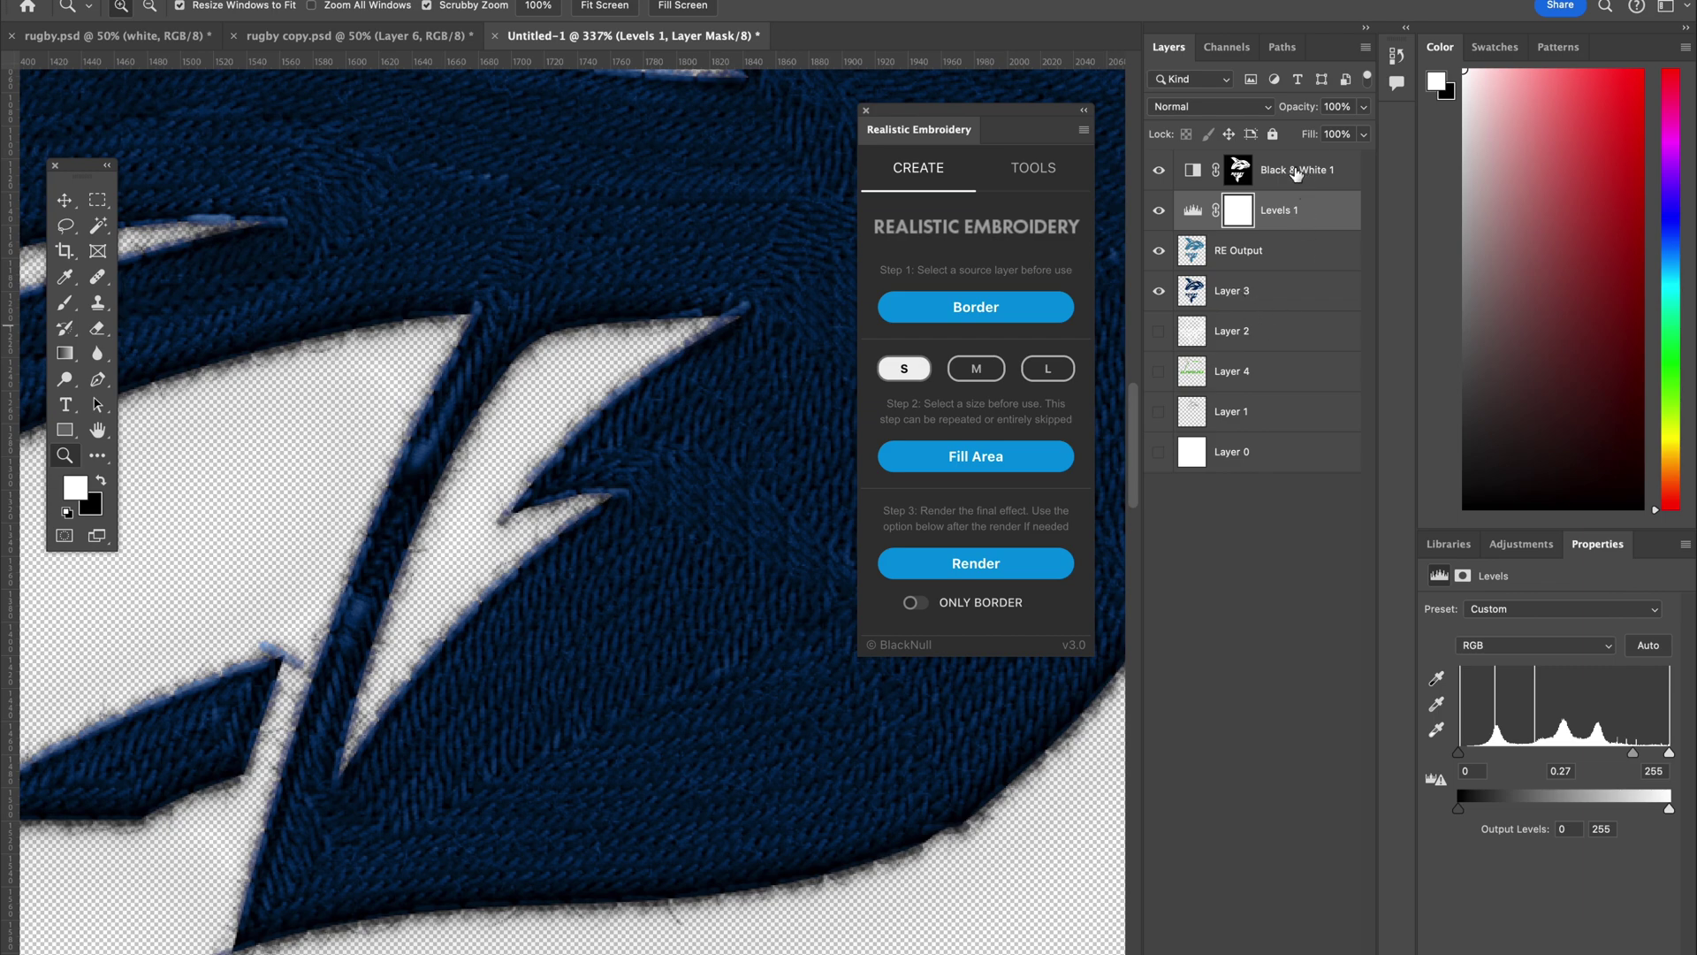
{"action": "left_click", "coordinate": [1296, 173]}
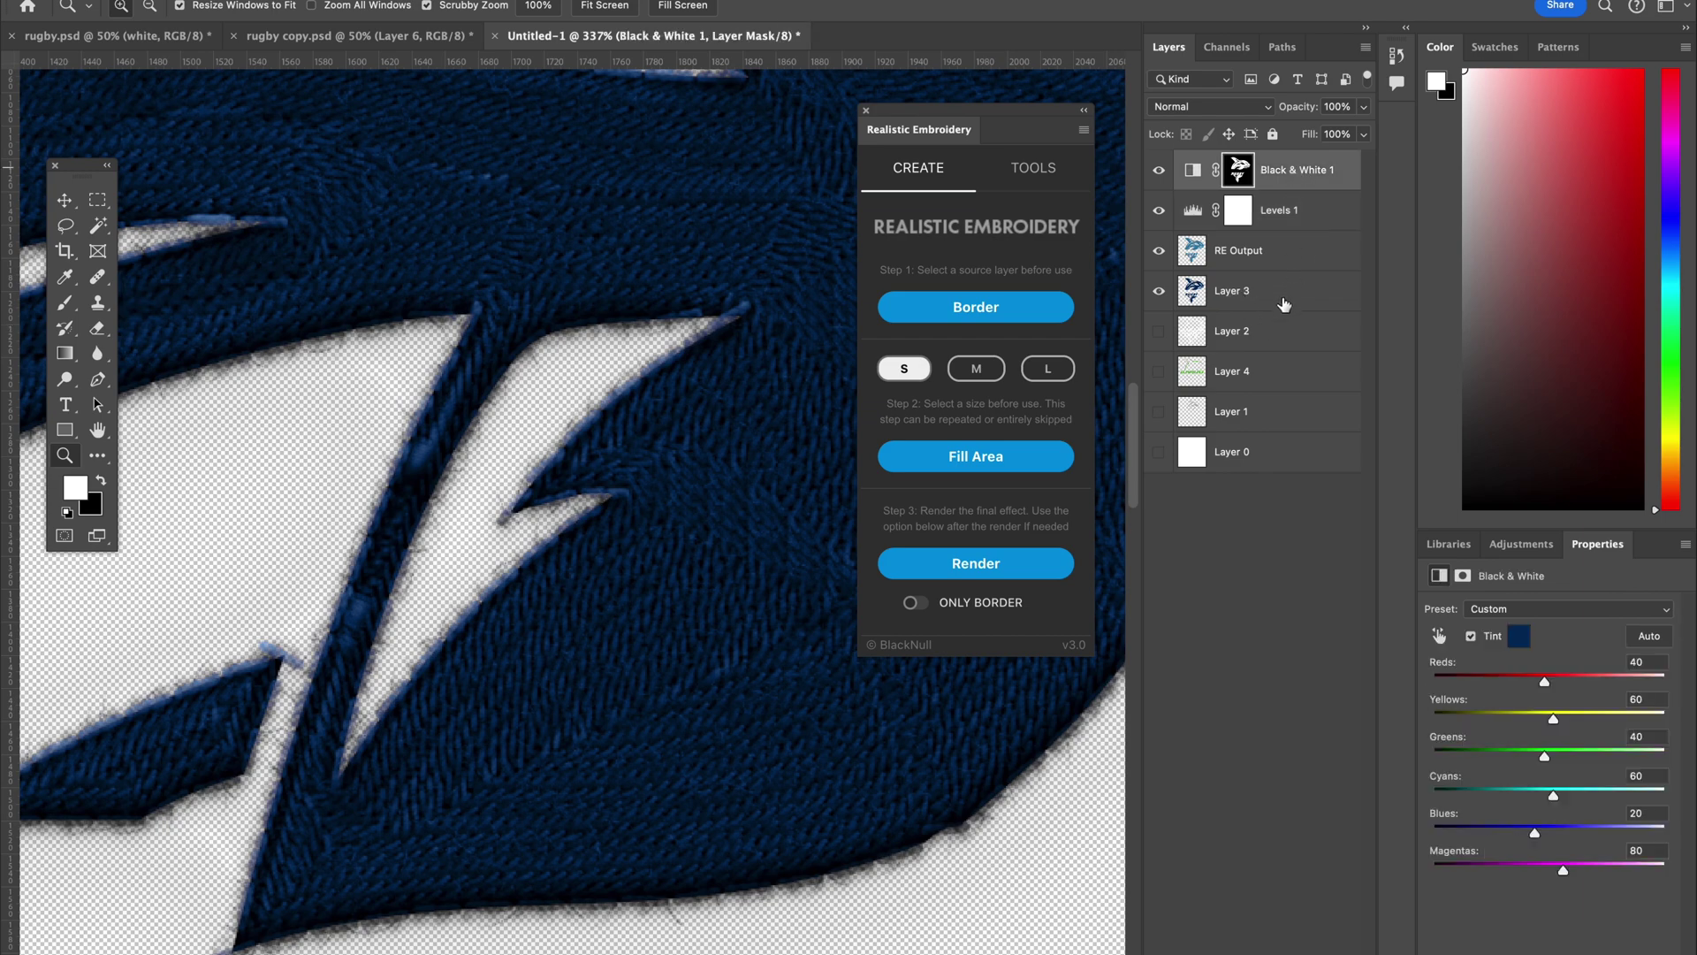
Group Black & White 1 through Layer 3 as 'navy' and move it above Layer 0.
{"action": "left_click", "coordinate": [1280, 303], "text": "shift"}
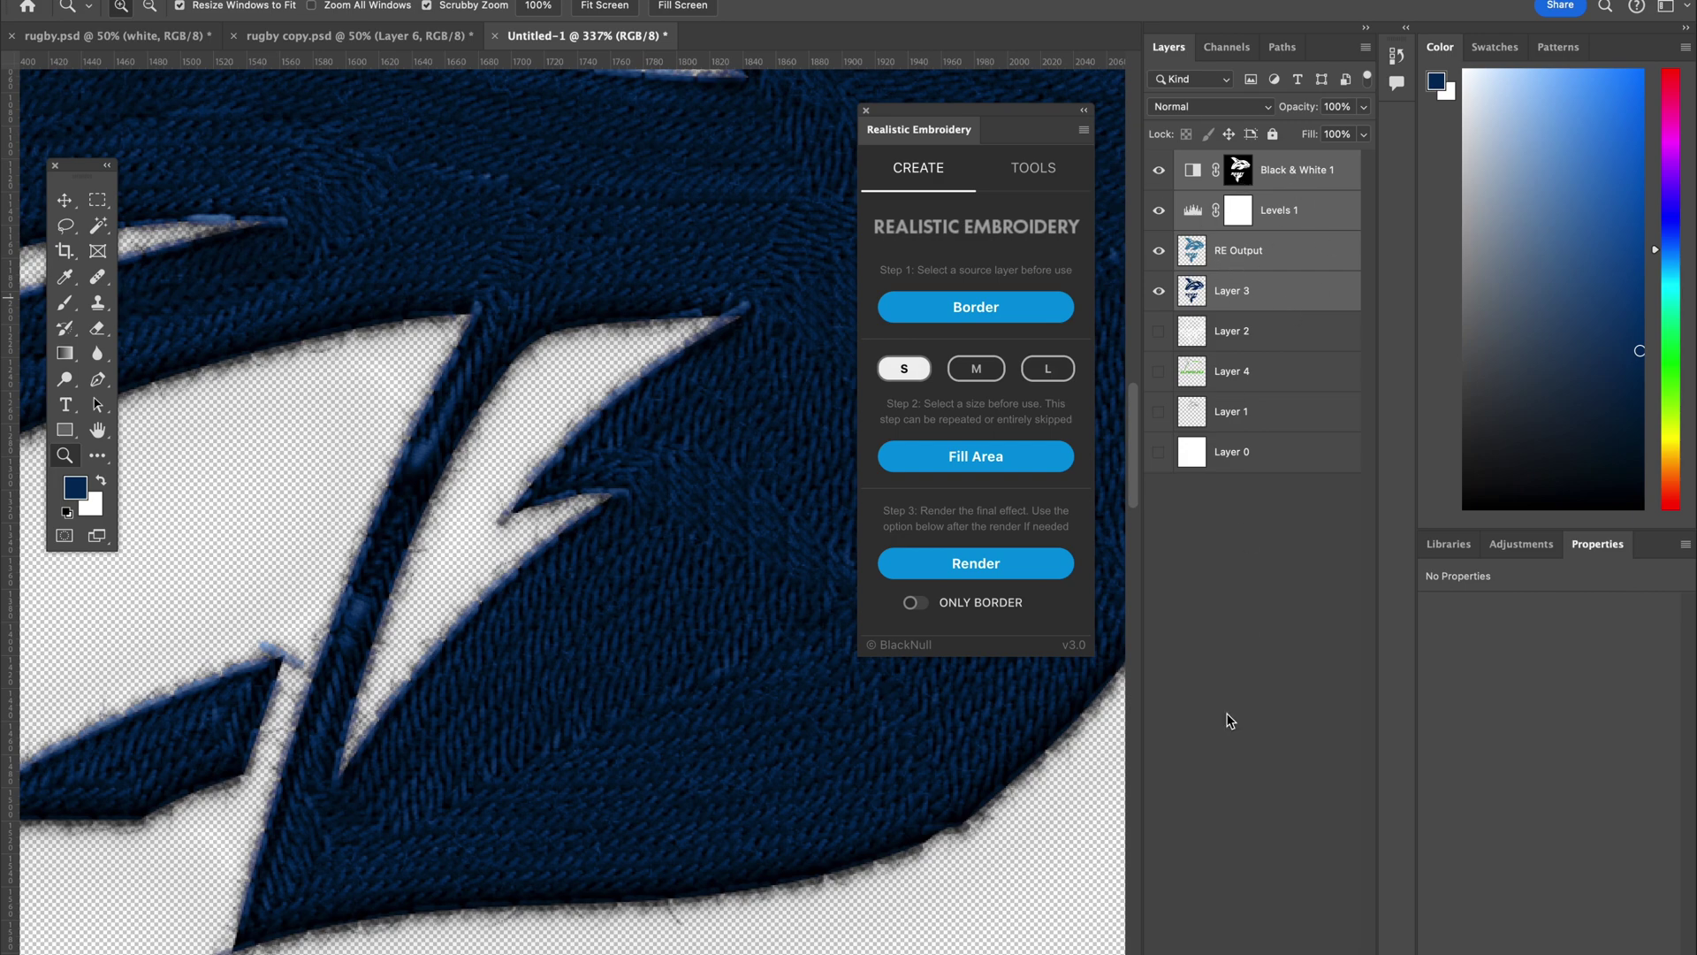
{"action": "key", "text": "ctrl+g"}
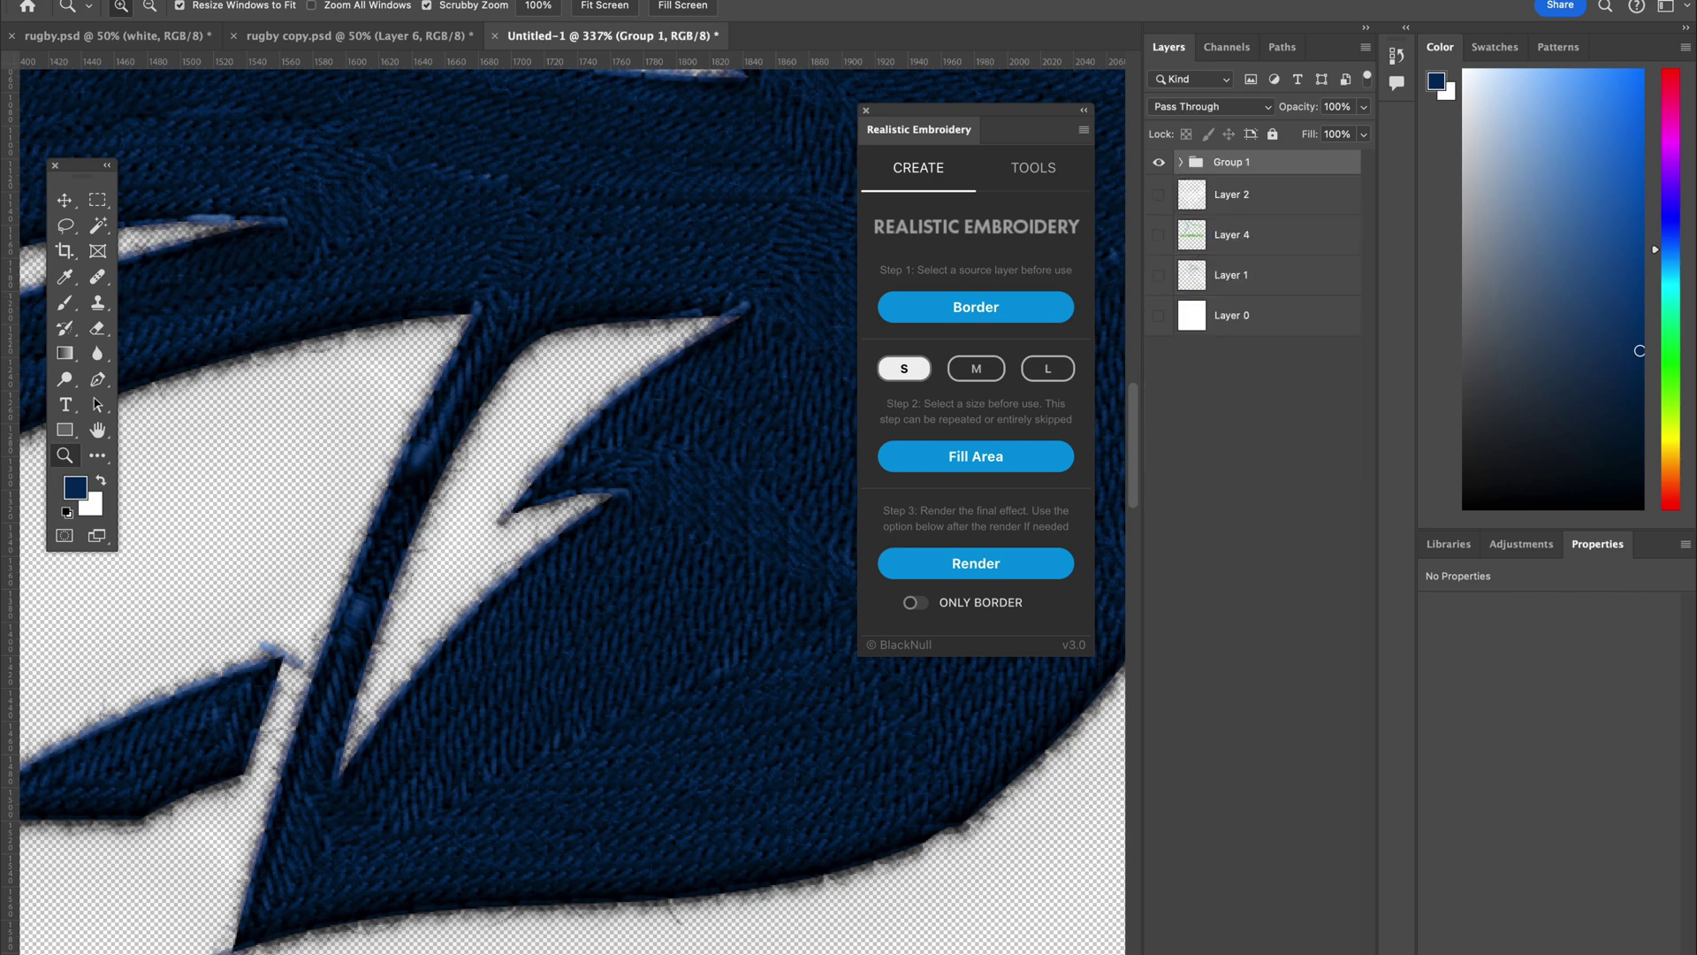
{"action": "double_click", "coordinate": [1217, 163]}
{"action": "type", "text": "navy"}
{"action": "key", "text": "Return"}
{"action": "left_click_drag", "start_coordinate": [1234, 171], "coordinate": [1237, 305]}
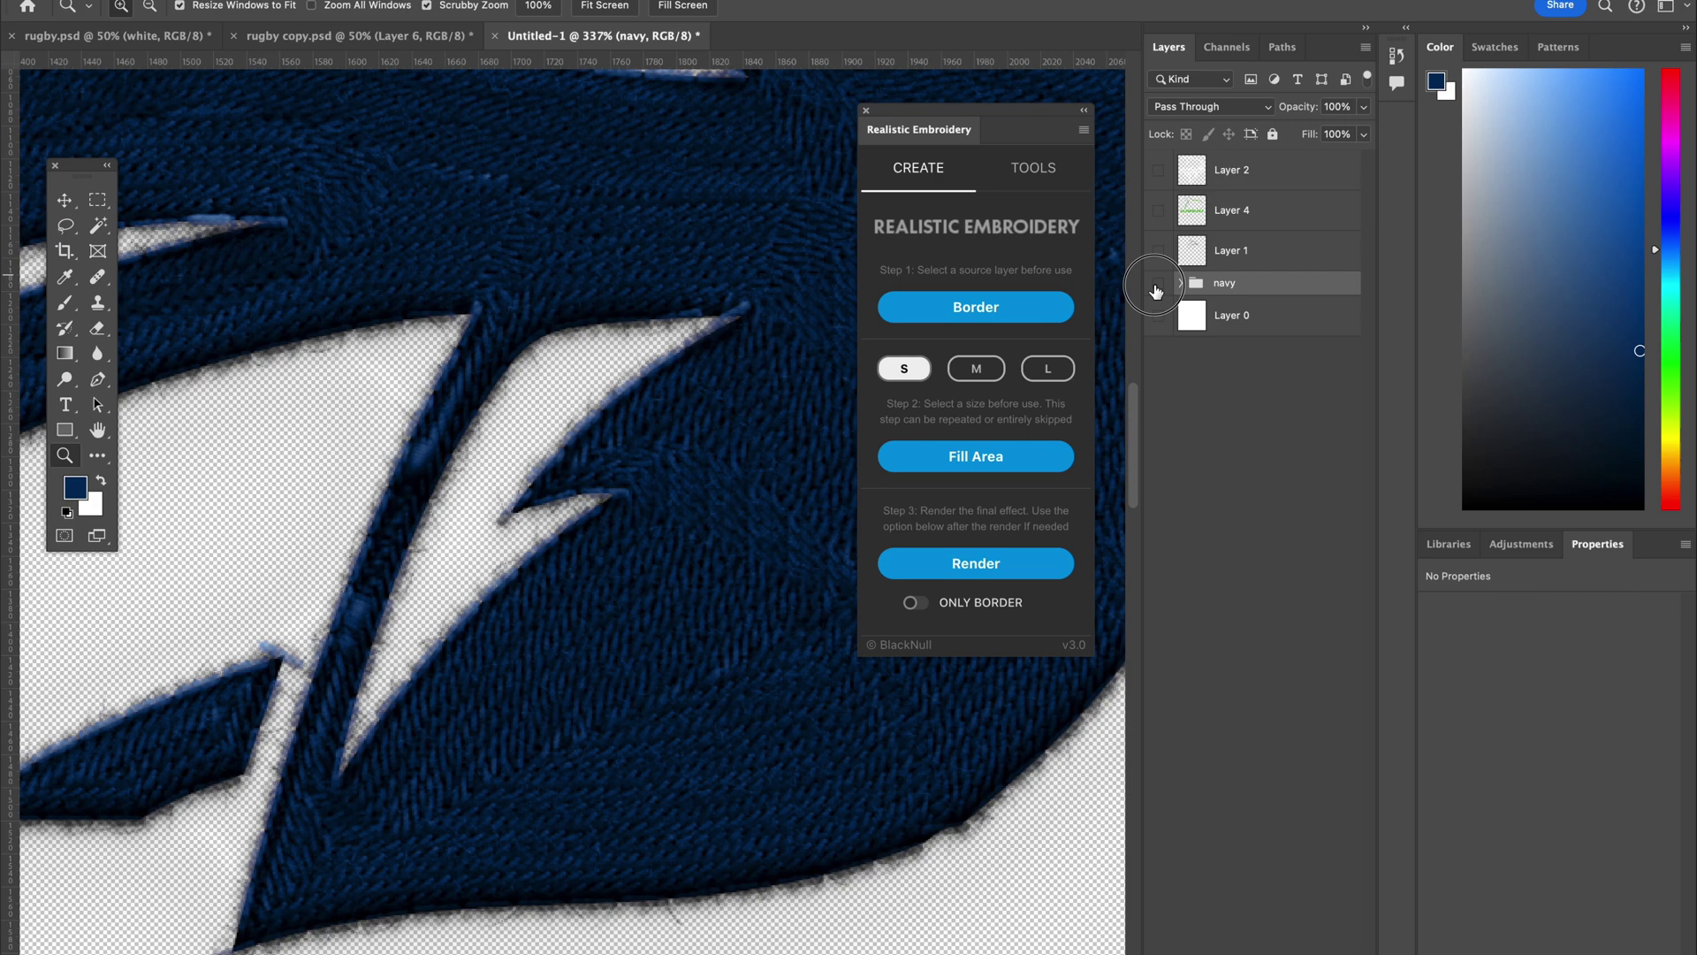
Hide the navy group, show green Layer 4, and zoom out to 50%.
{"action": "left_click", "coordinate": [1158, 283]}
{"action": "left_click", "coordinate": [1158, 210]}
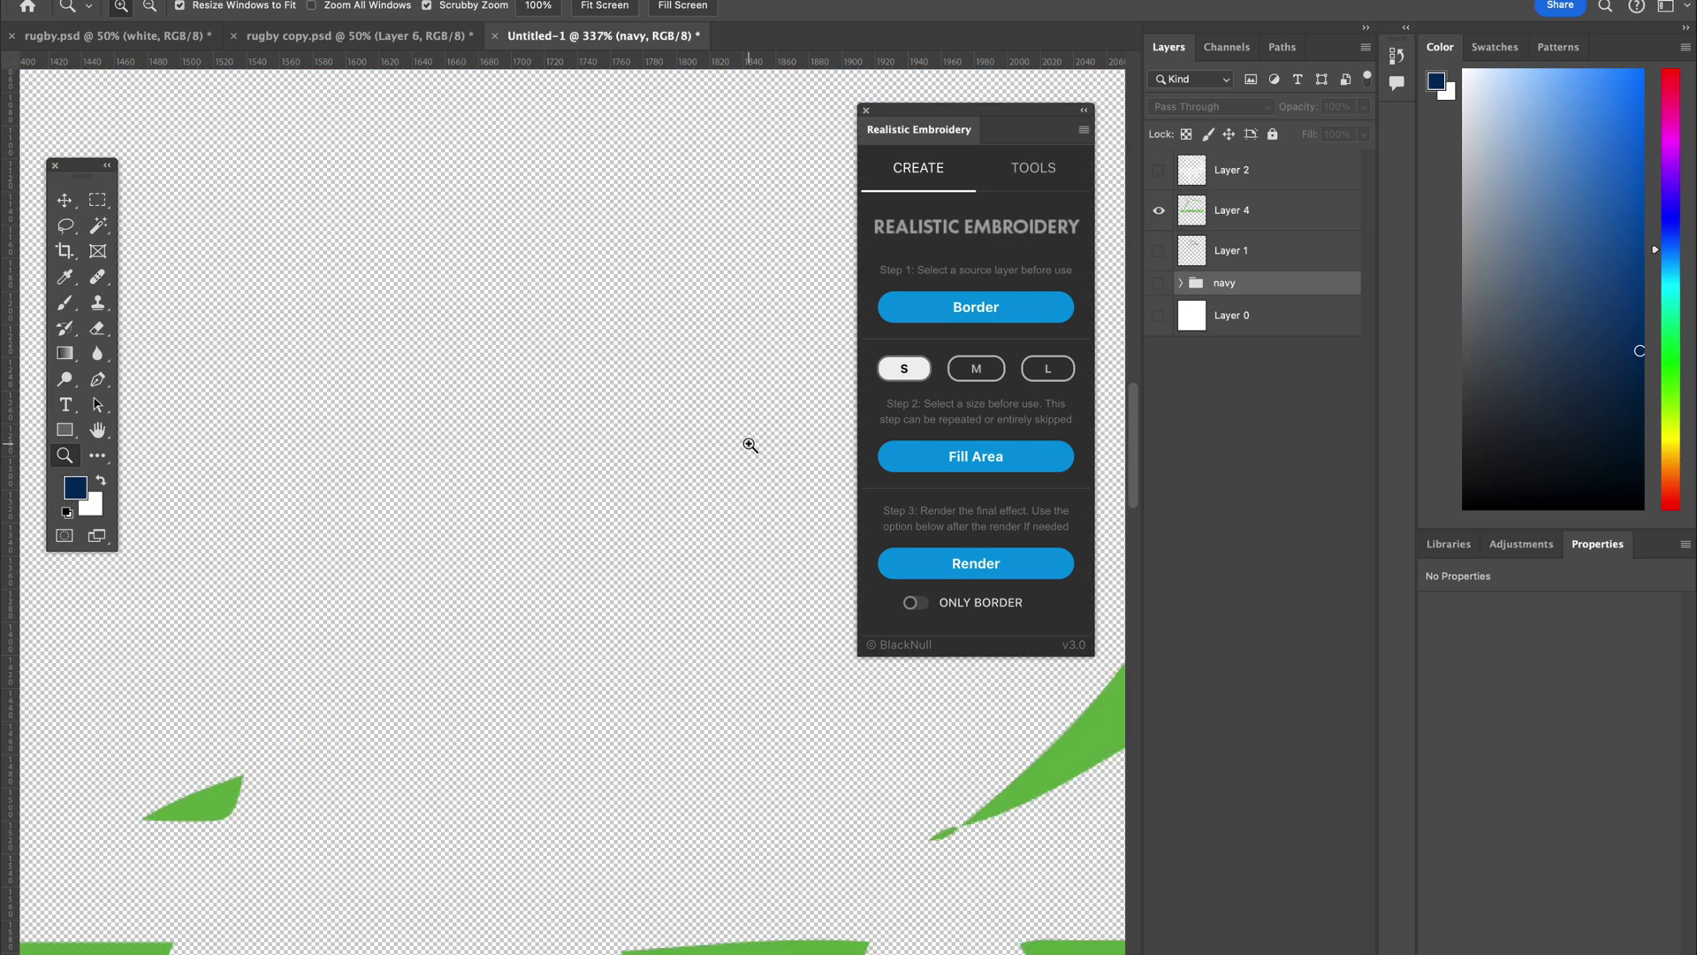
{"action": "key", "text": "ctrl+minus"}
{"action": "key", "text": "ctrl+minus"}
{"action": "key", "text": "ctrl+minus"}
{"action": "key", "text": "ctrl+minus"}
{"action": "key", "text": "ctrl+minus"}
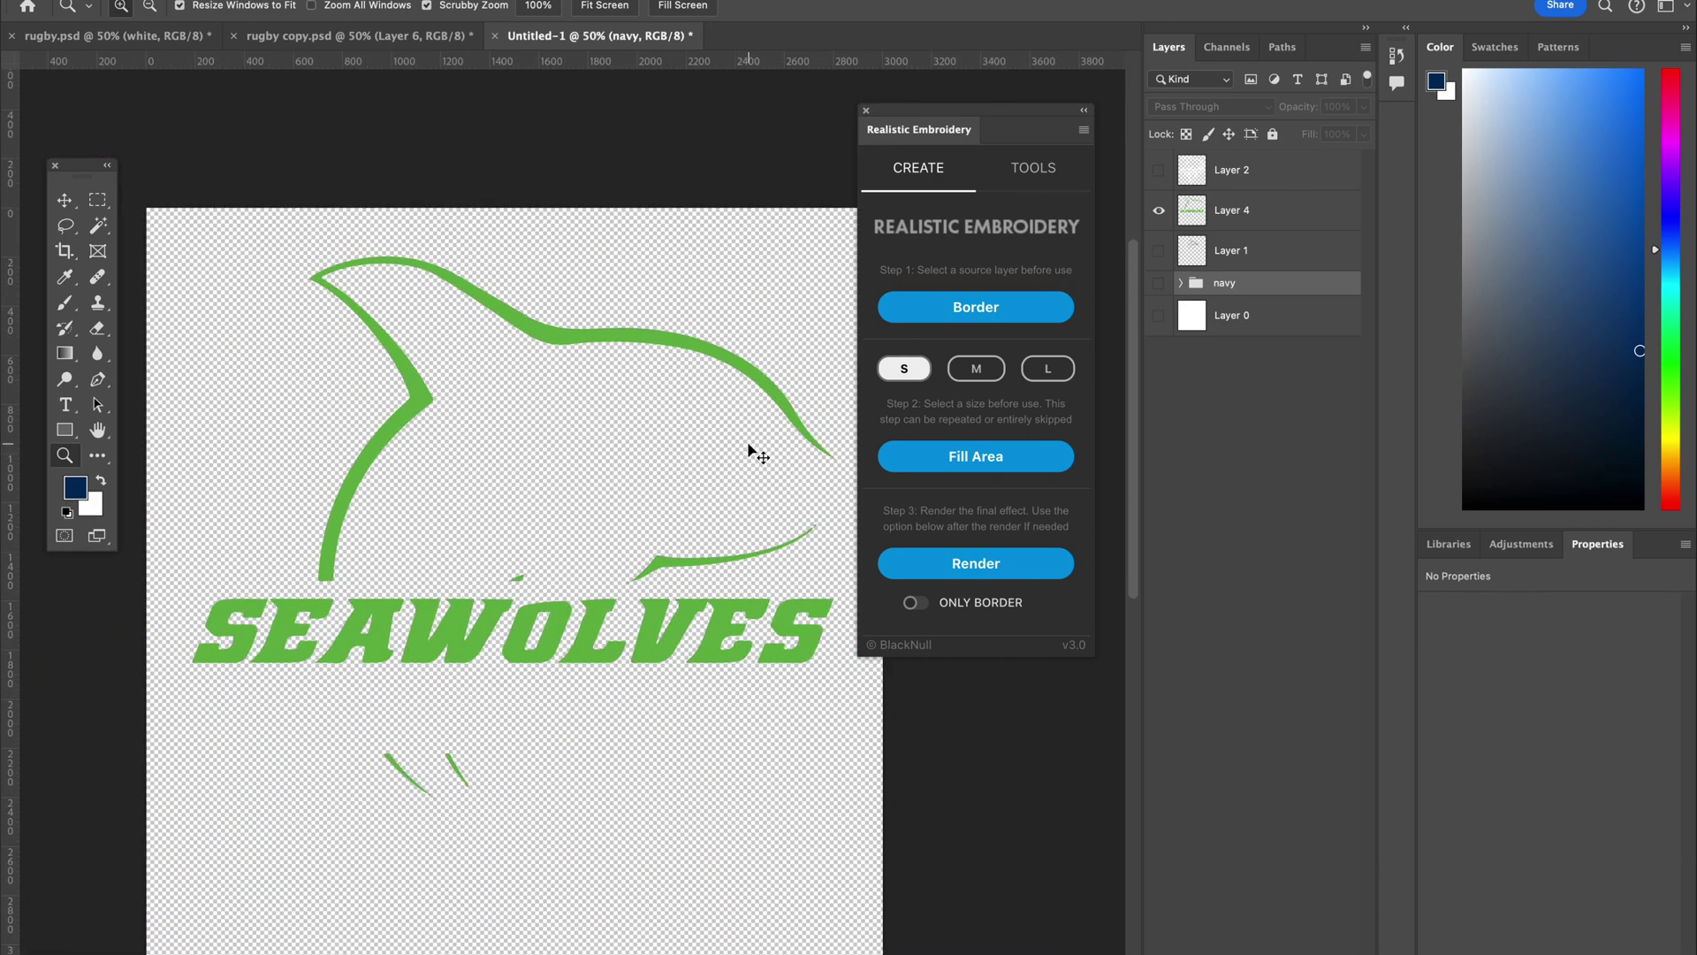
{"action": "scroll", "coordinate": [625, 474], "scroll_direction": "down", "scroll_amount": 3}
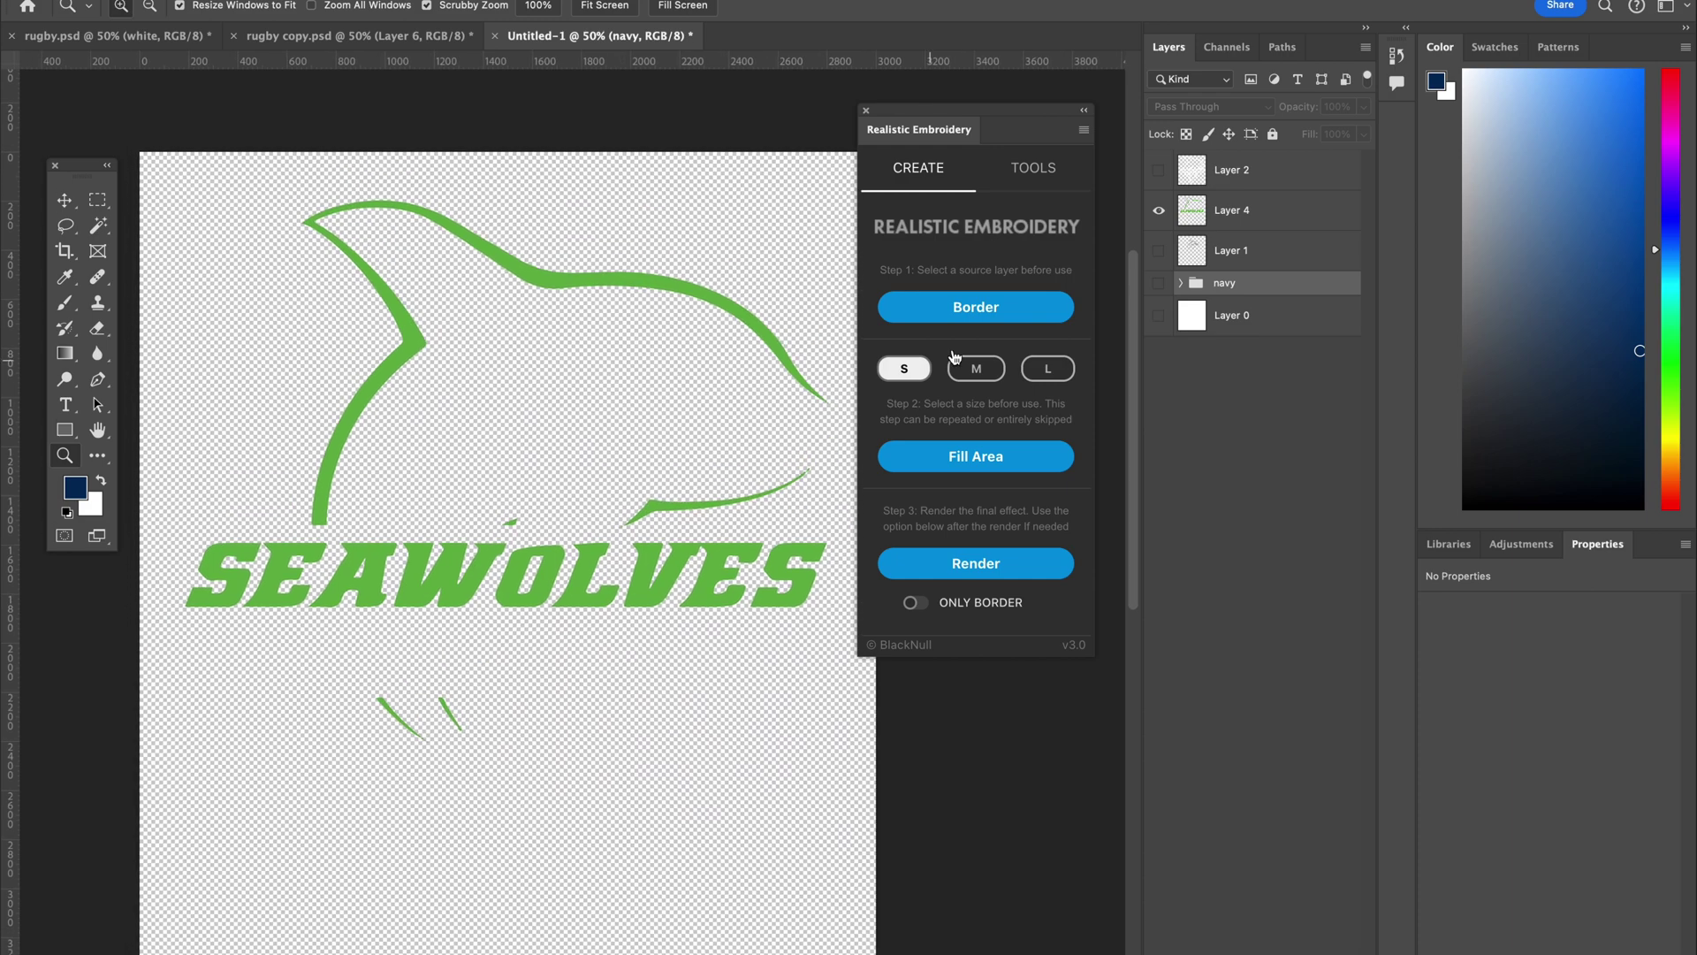
Toggle Layer 1, Layer 4 and Layer 2 to compare the grey, green and white artwork.
{"action": "left_click", "coordinate": [1159, 251]}
{"action": "left_click", "coordinate": [1158, 210]}
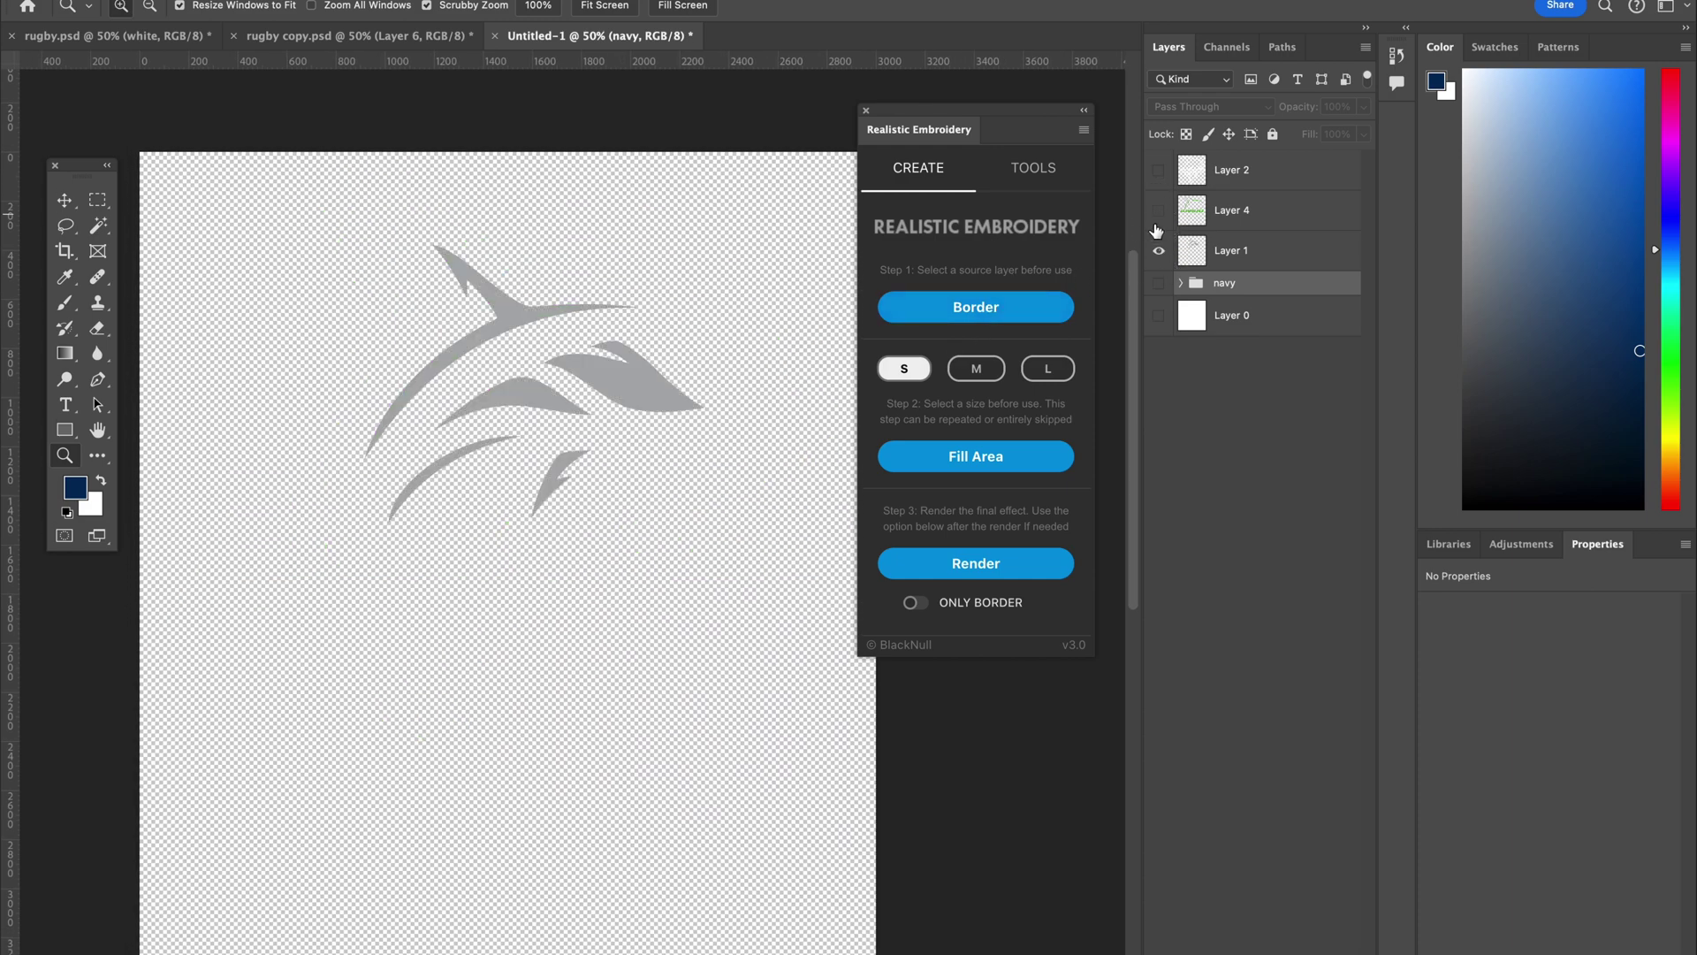
{"action": "left_click", "coordinate": [1159, 210]}
{"action": "left_click", "coordinate": [1159, 169]}
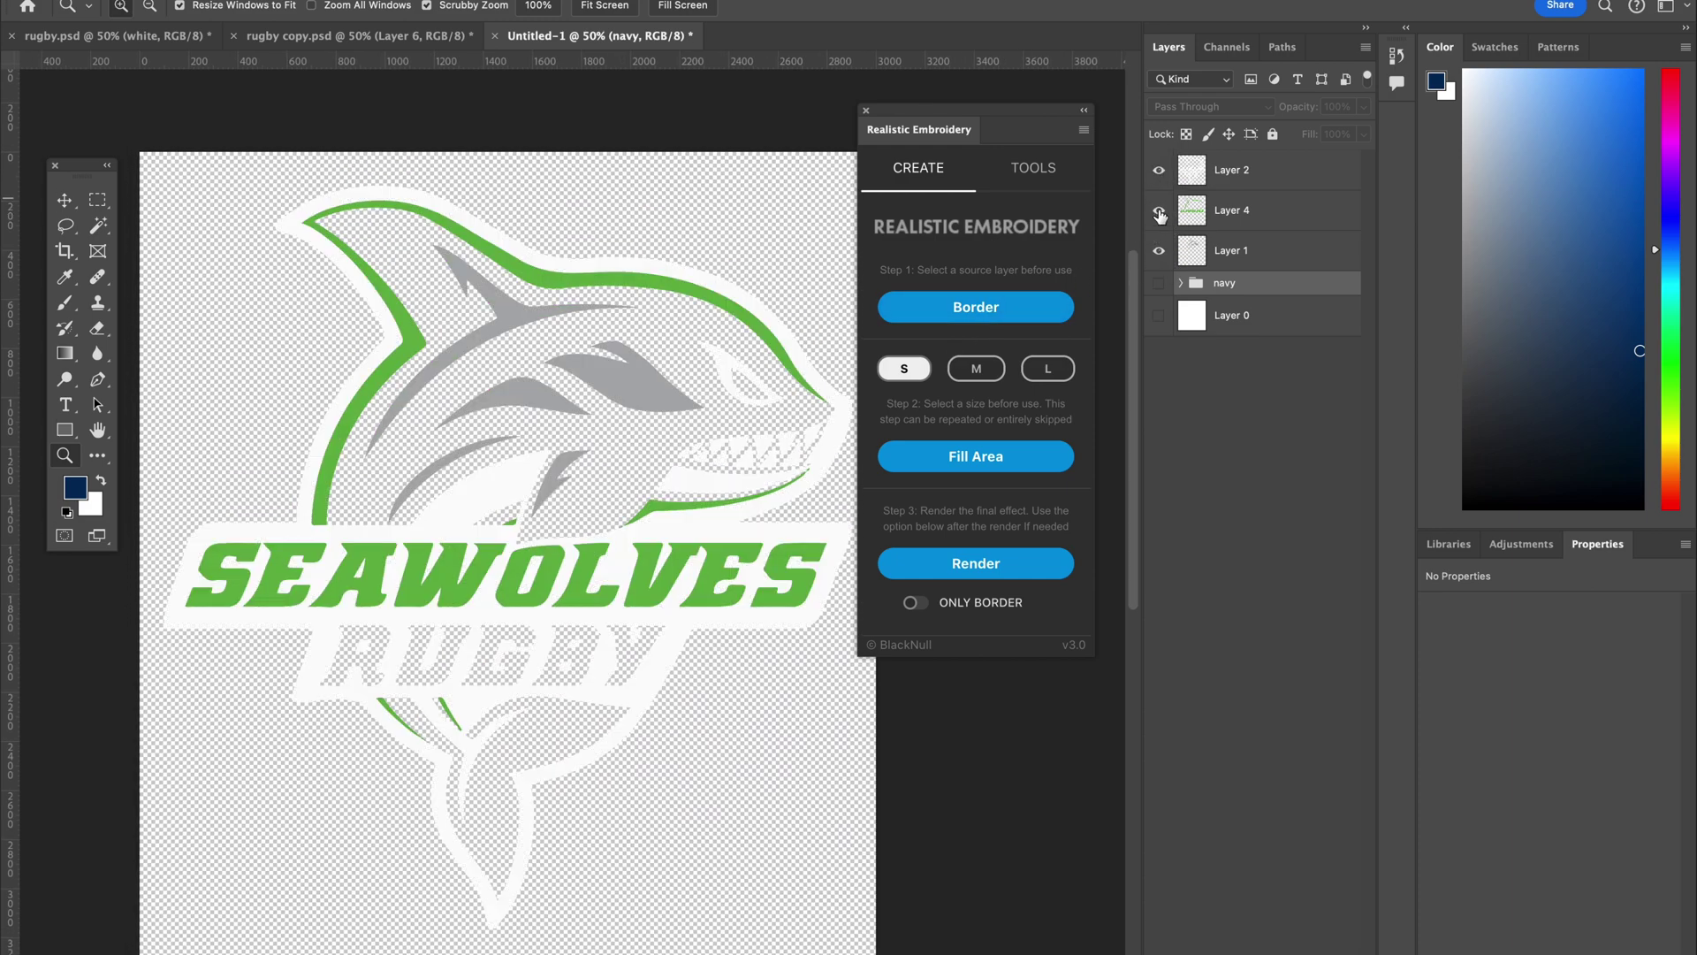
{"action": "left_click", "coordinate": [1159, 210]}
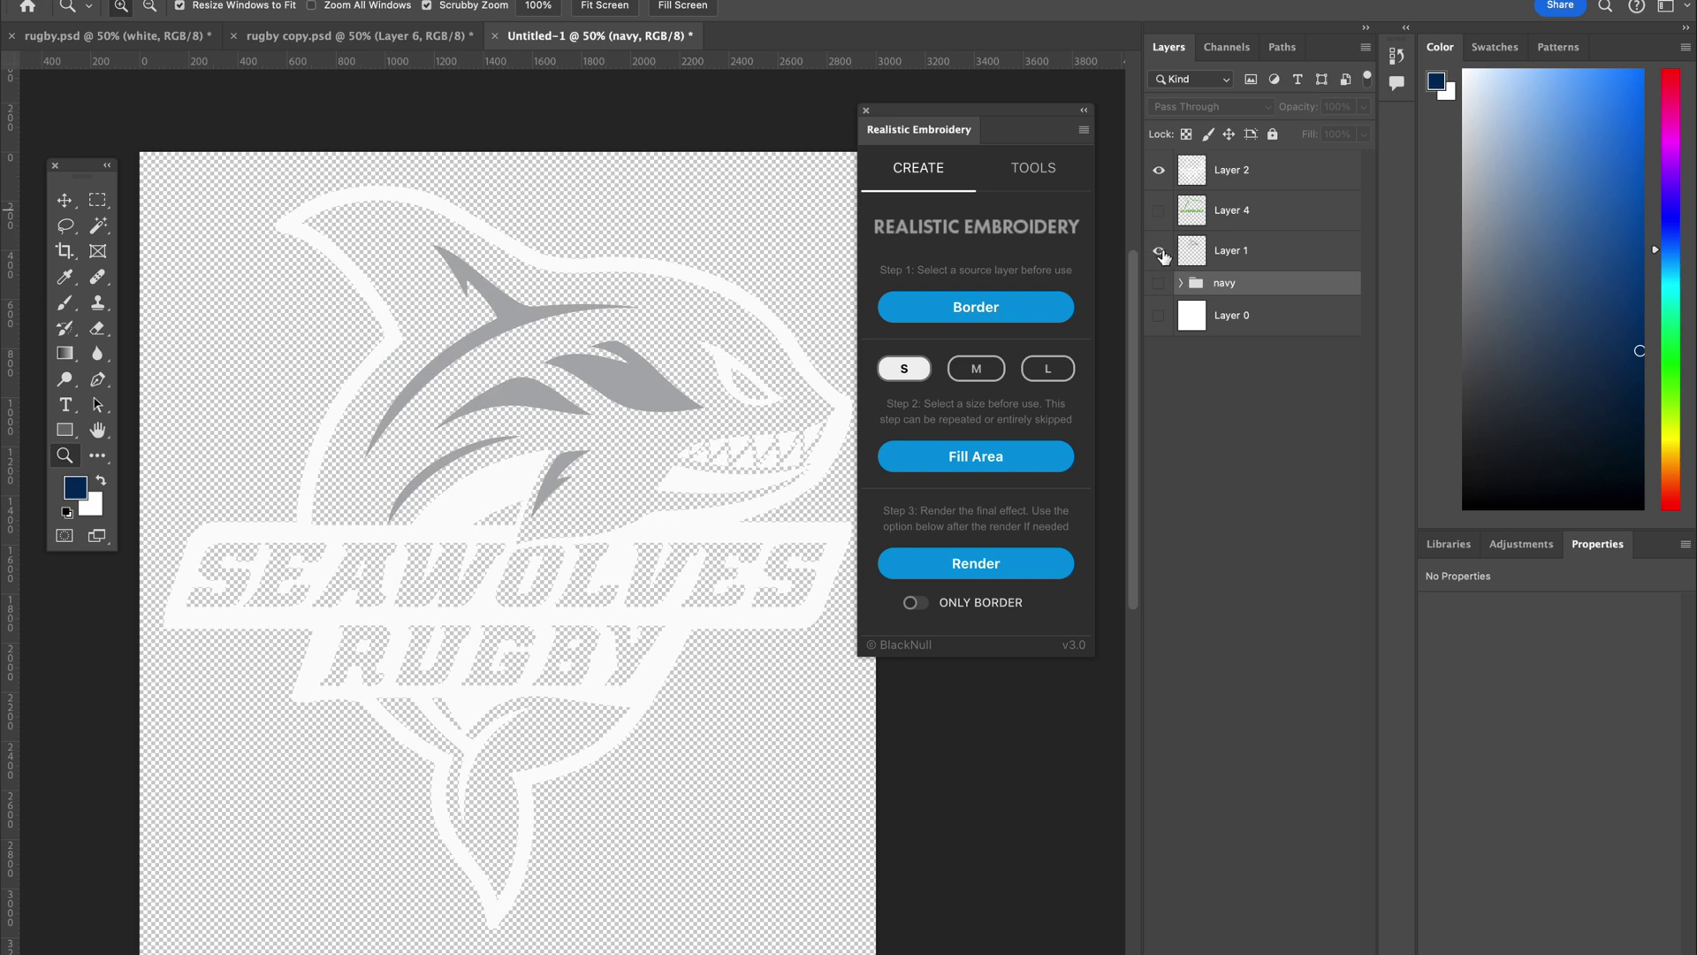
{"action": "left_click", "coordinate": [1159, 251]}
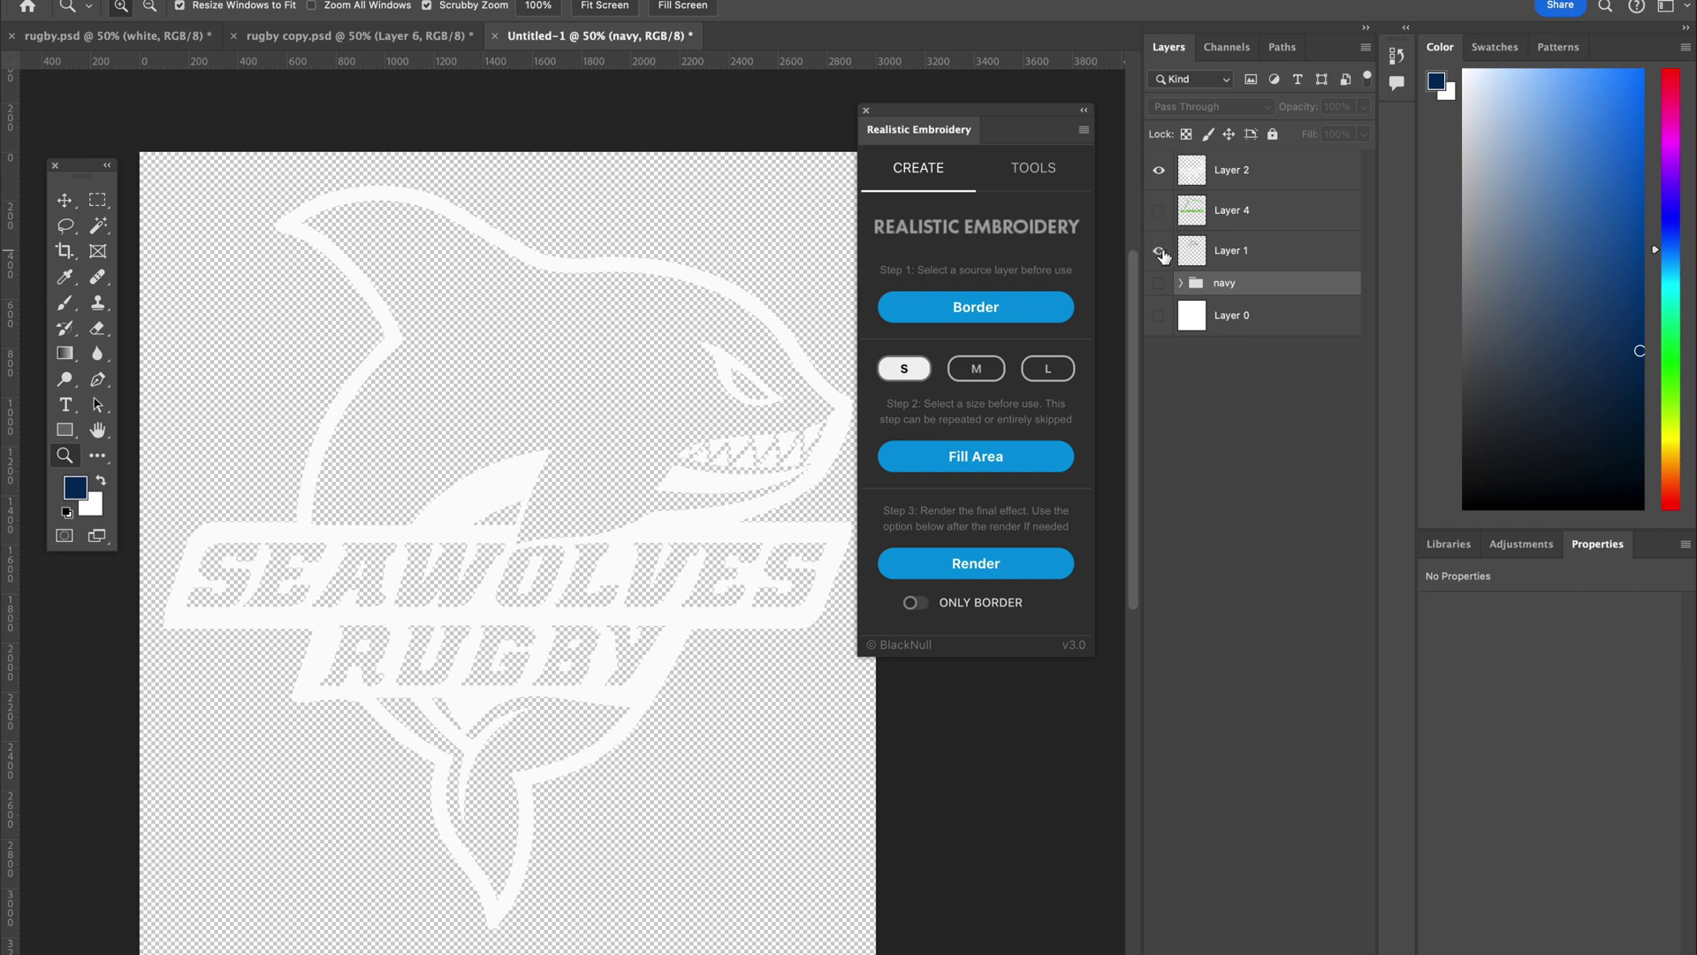
{"action": "left_click", "coordinate": [1159, 210]}
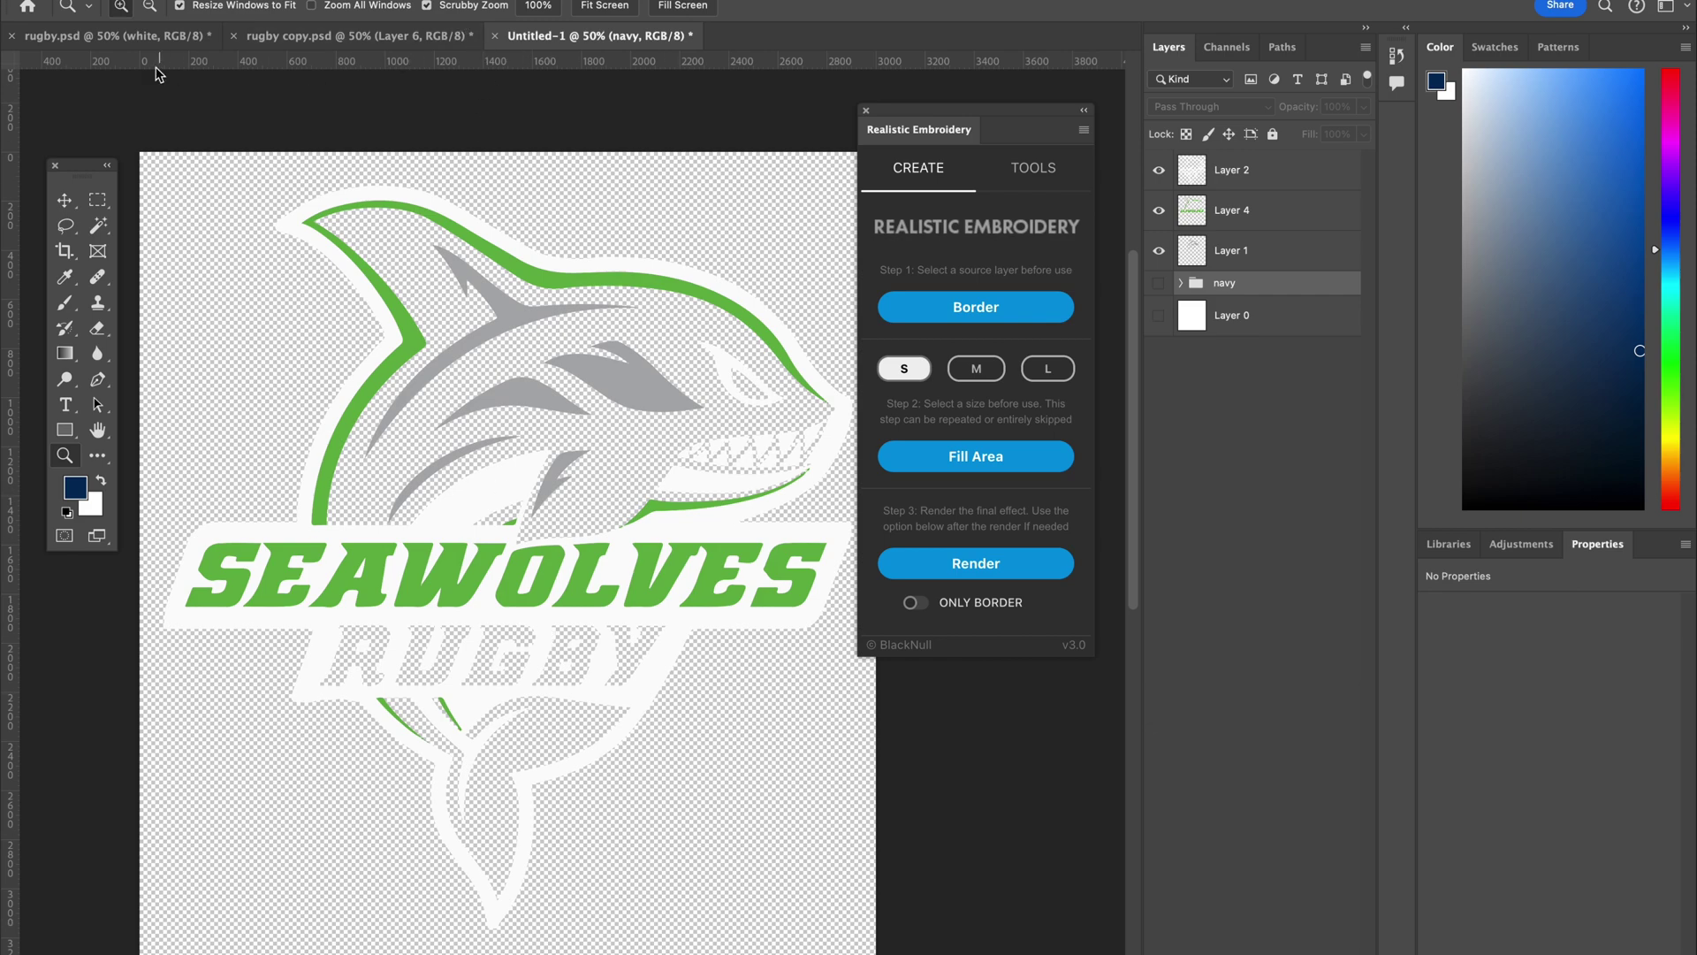
Switch to rugby.psd, zoom in to inspect the stitching, then zoom back out to 66.7%.
{"action": "left_click", "coordinate": [133, 37]}
{"action": "scroll", "coordinate": [601, 462], "scroll_direction": "right", "scroll_amount": 5}
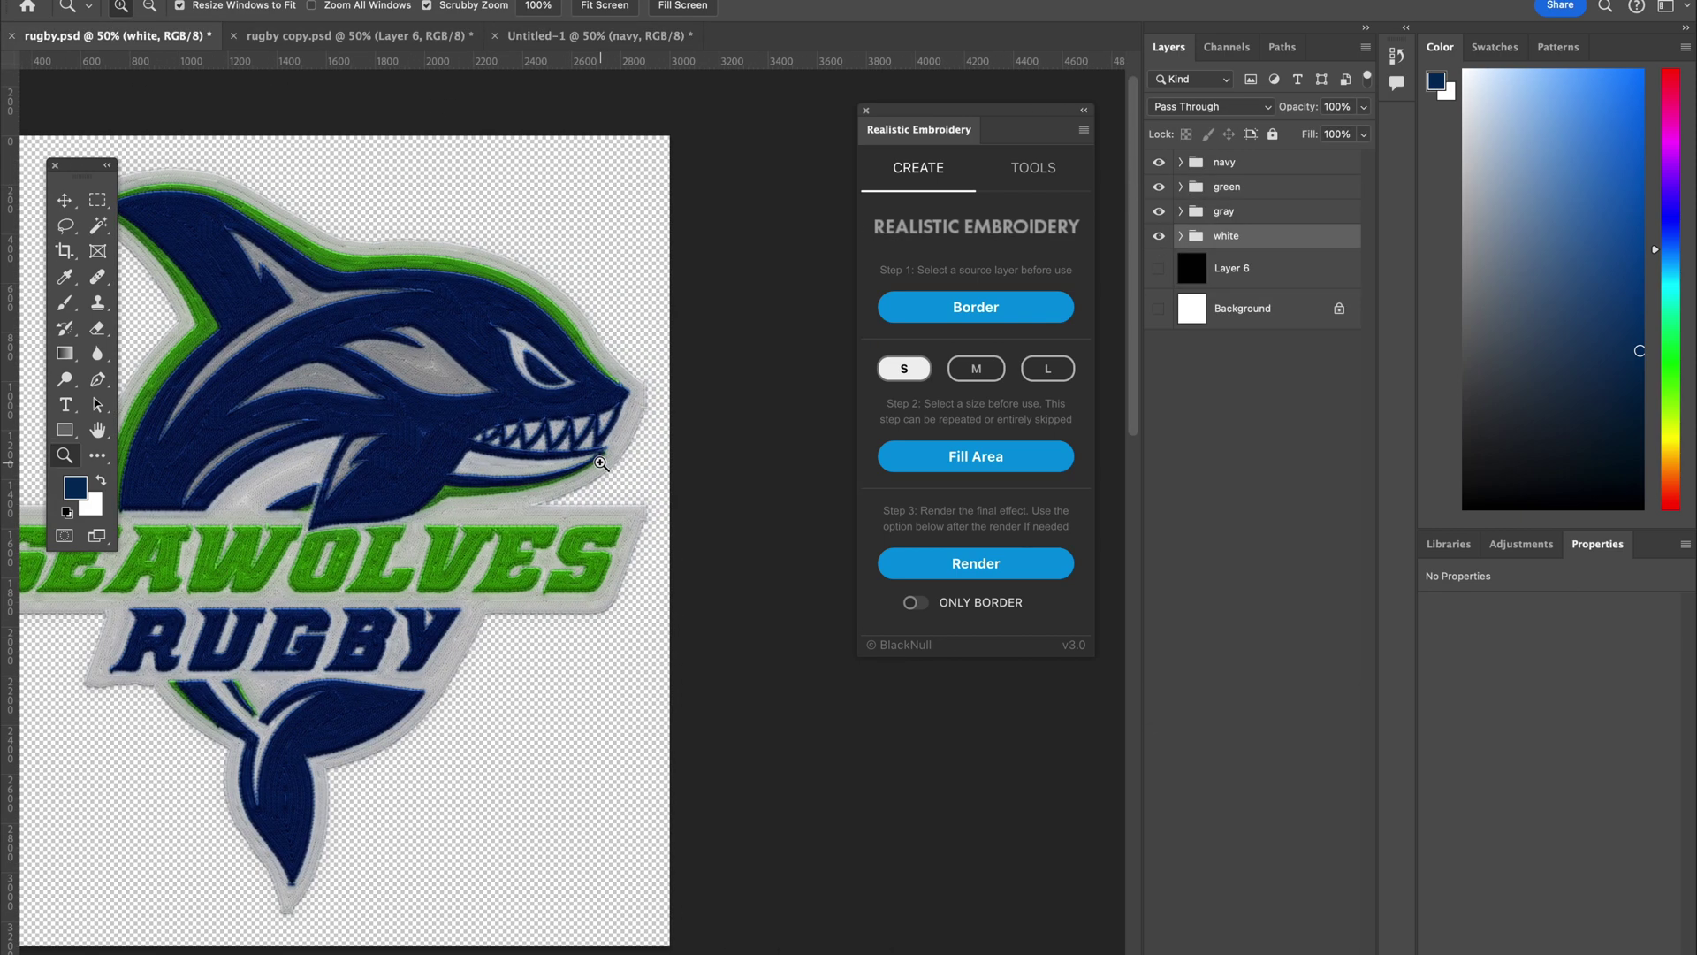
{"action": "scroll", "coordinate": [601, 463], "scroll_direction": "left", "scroll_amount": 5}
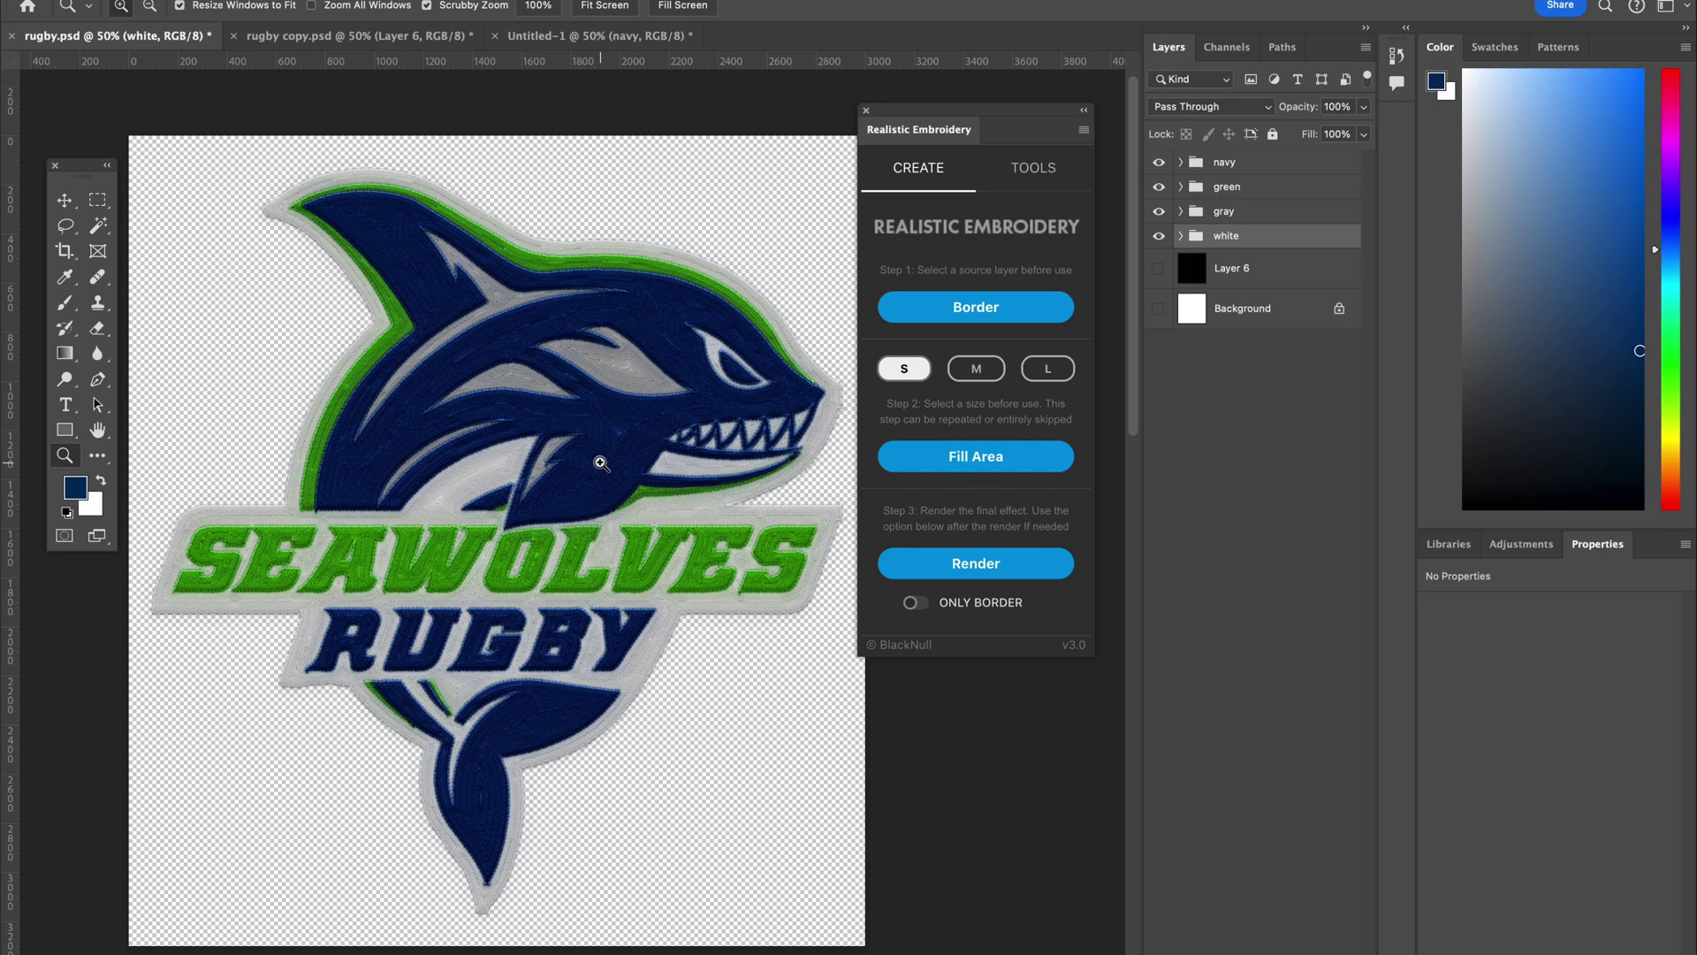
{"action": "left_click_drag", "start_coordinate": [600, 462], "coordinate": [563, 521]}
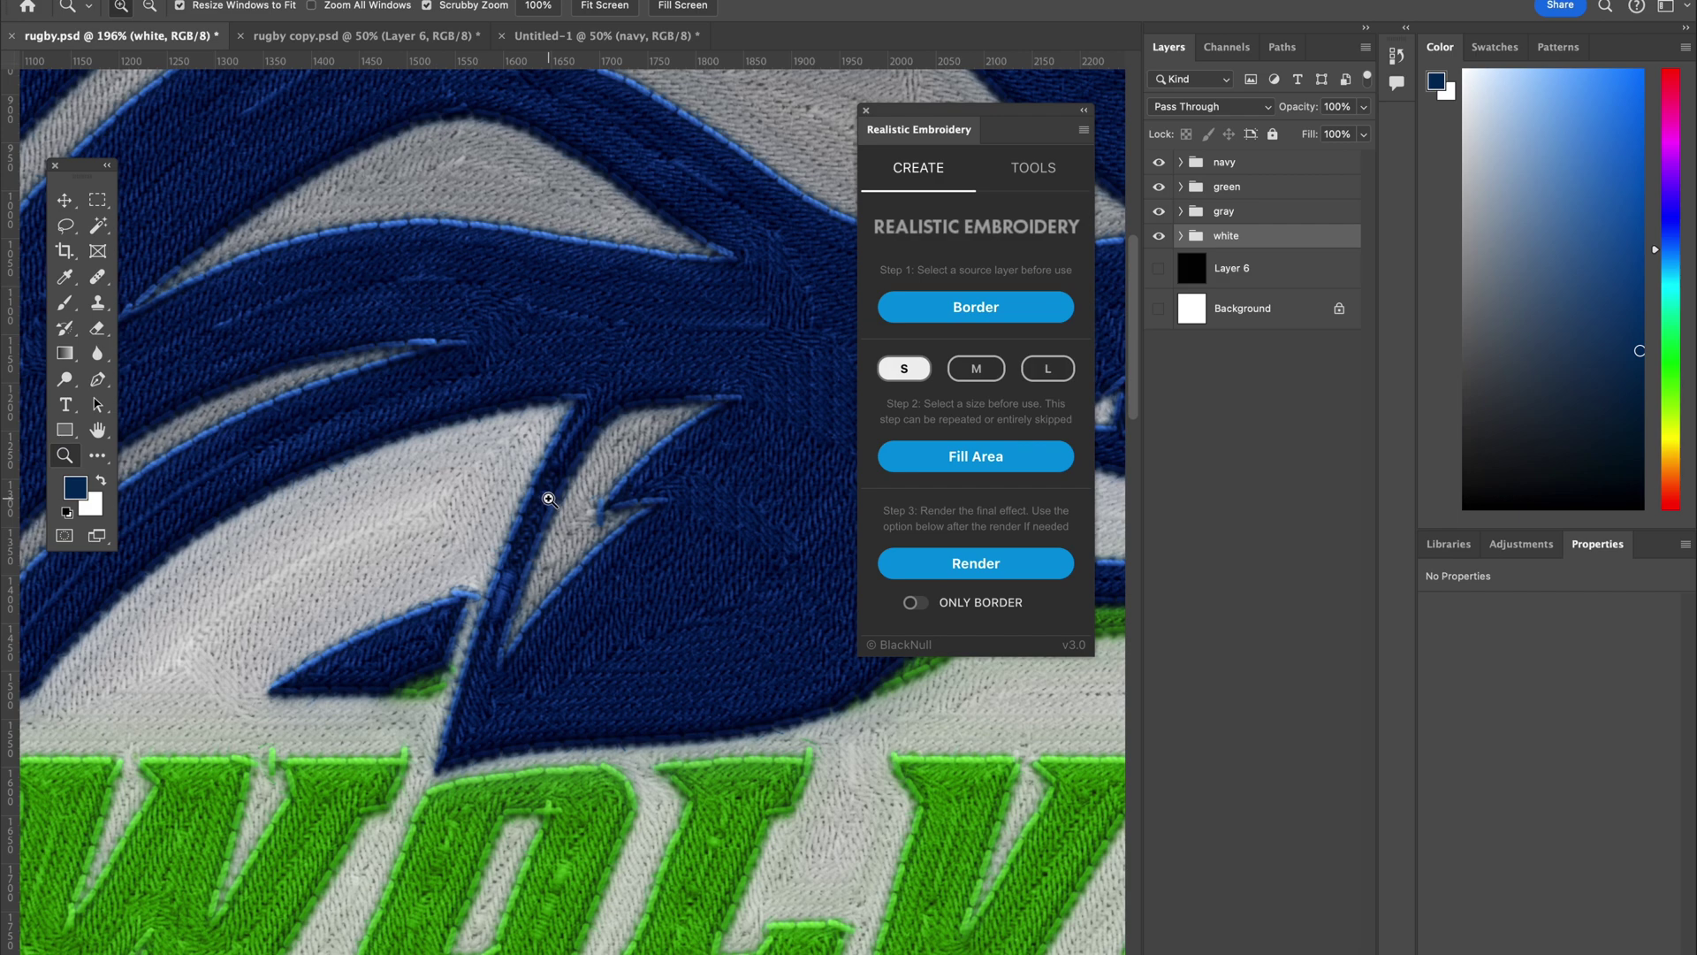
{"action": "key", "text": "ctrl+1"}
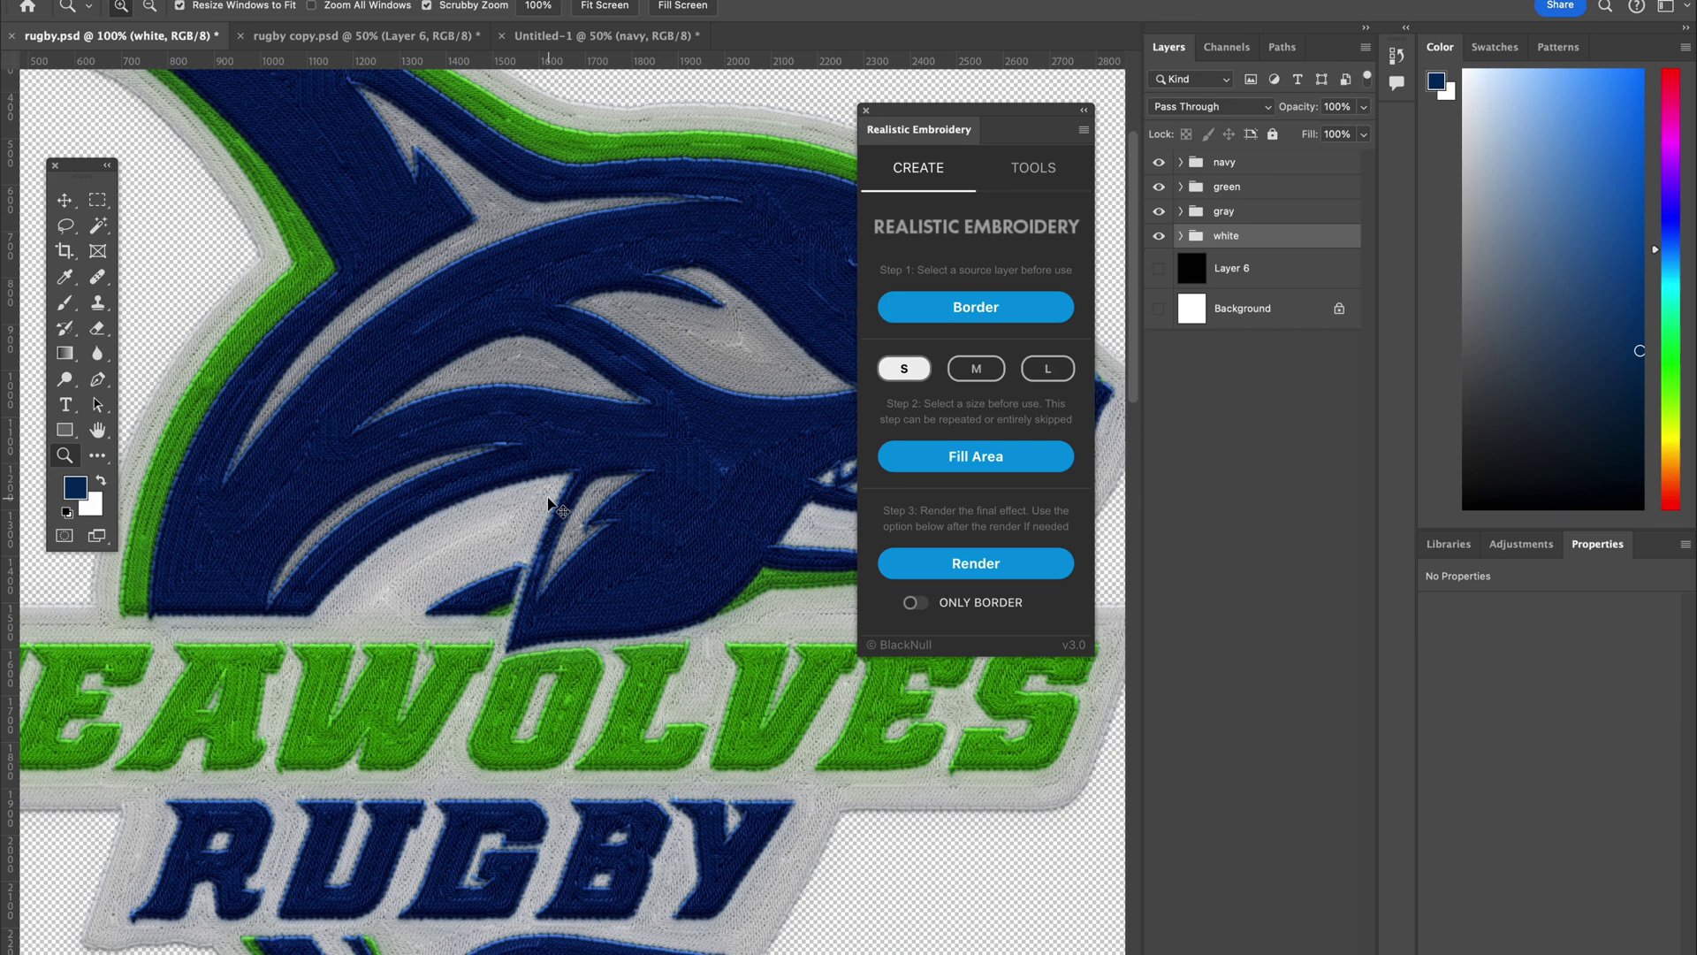
{"action": "key", "text": "ctrl+minus"}
{"action": "scroll", "coordinate": [549, 499], "scroll_direction": "down", "scroll_amount": 2}
{"action": "scroll", "coordinate": [549, 499], "scroll_direction": "right", "scroll_amount": 1}
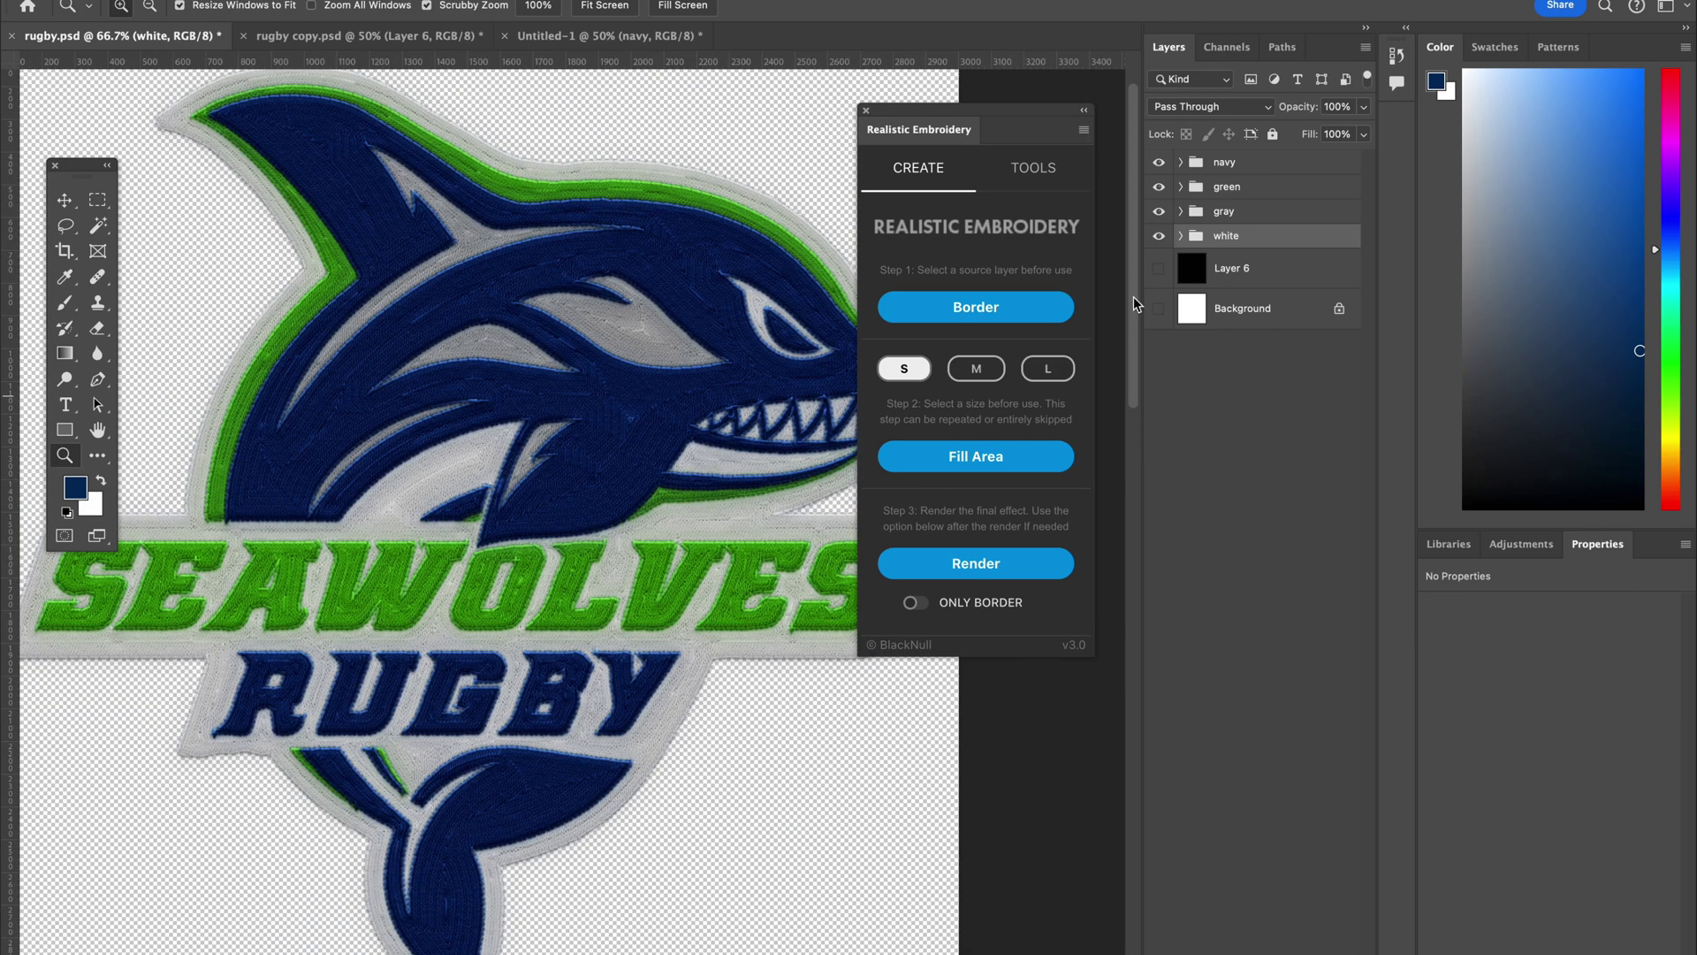